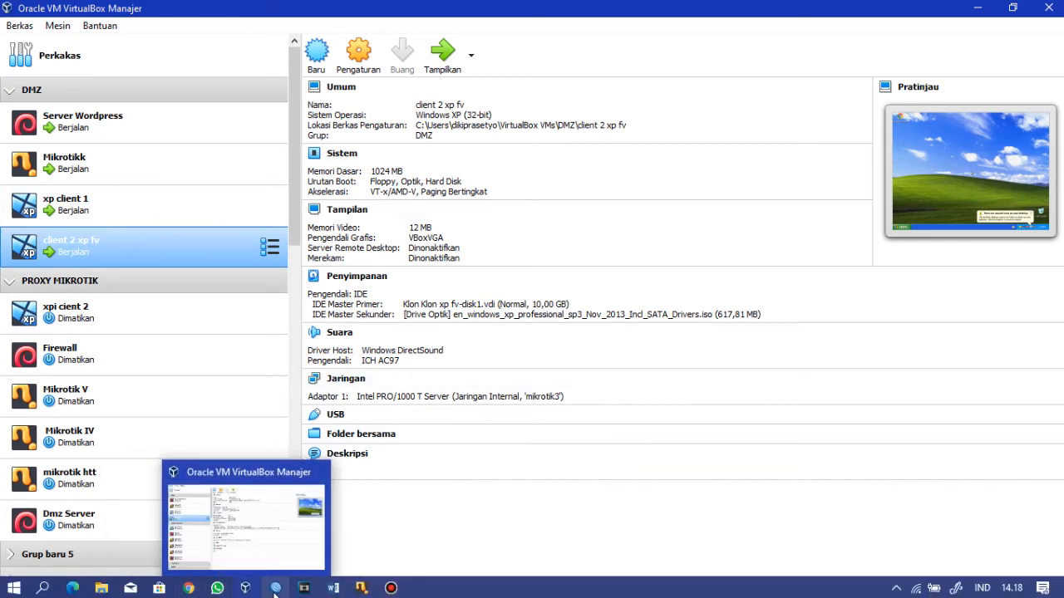
# Step: Bring the WinBox login window forward and select the DIKI router in the neighbor list
pyautogui.click(275, 587)
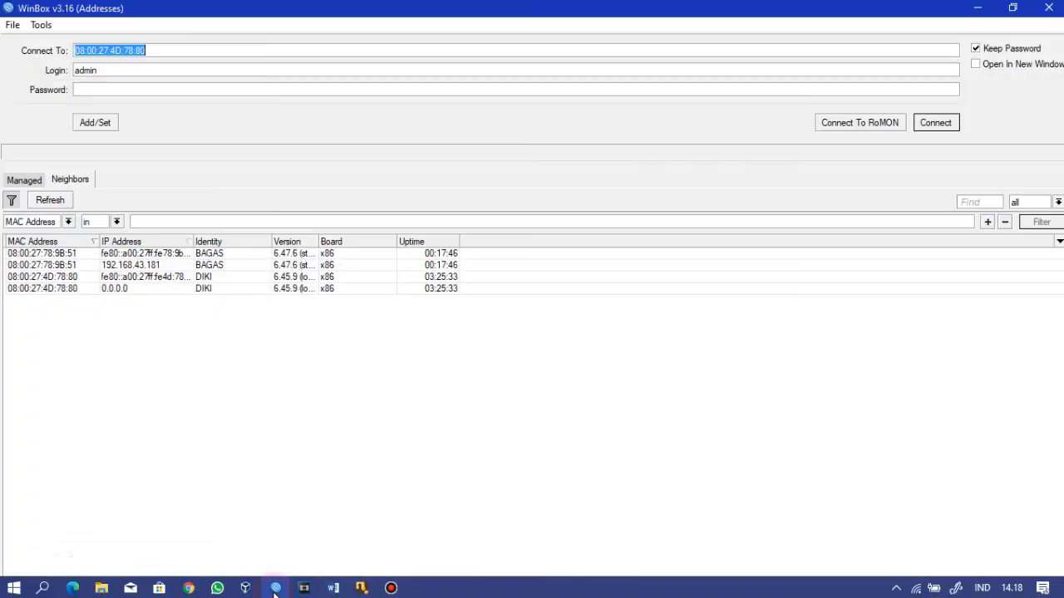
pyautogui.click(60, 277)
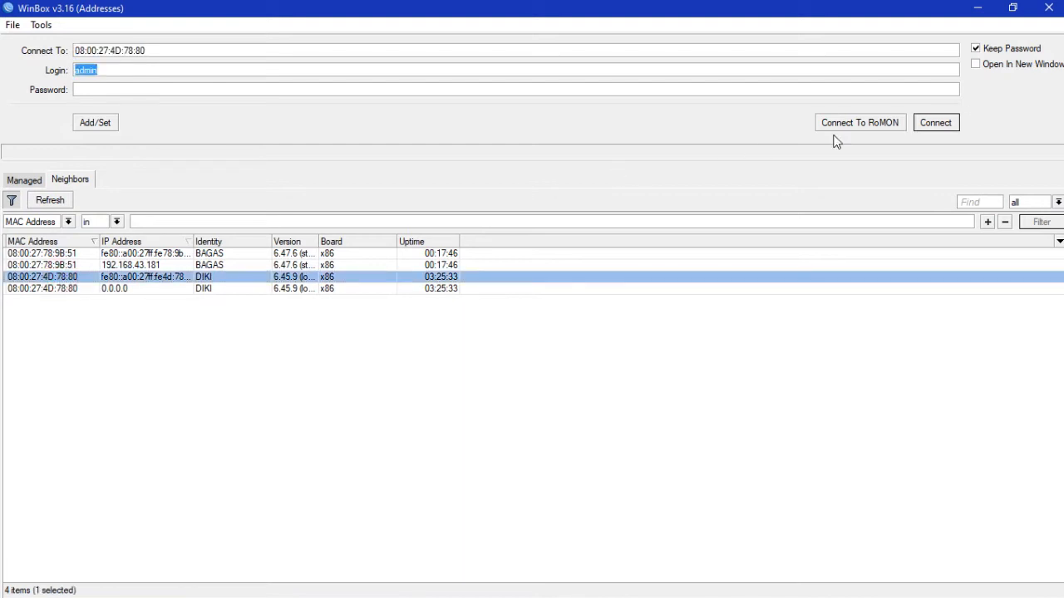
# Step: Log into the DIKI router and add a DHCP client on ether1
pyautogui.click(945, 125)
pyautogui.click(437, 366)
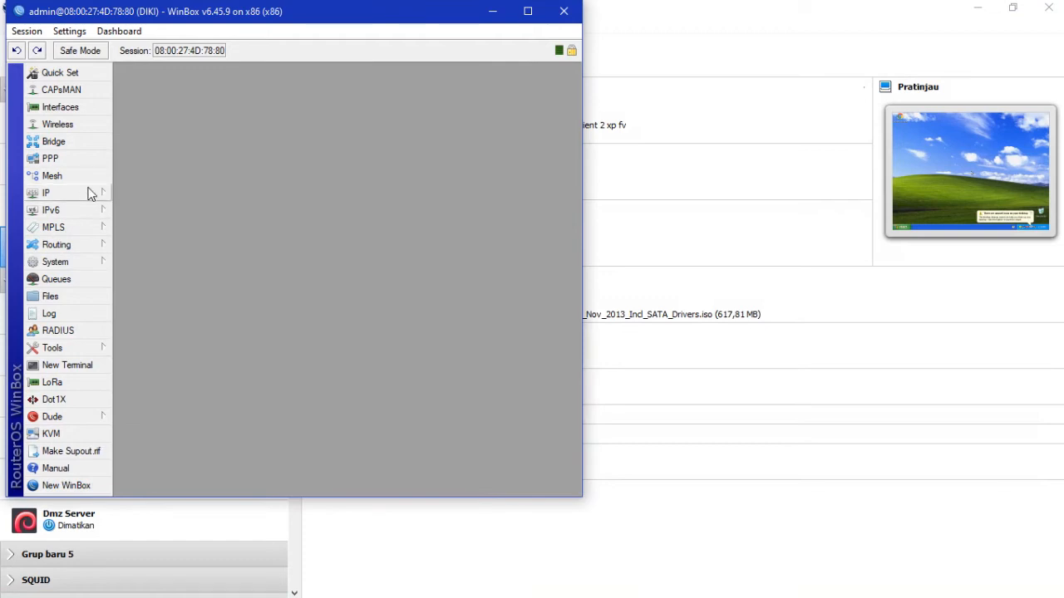
pyautogui.click(88, 192)
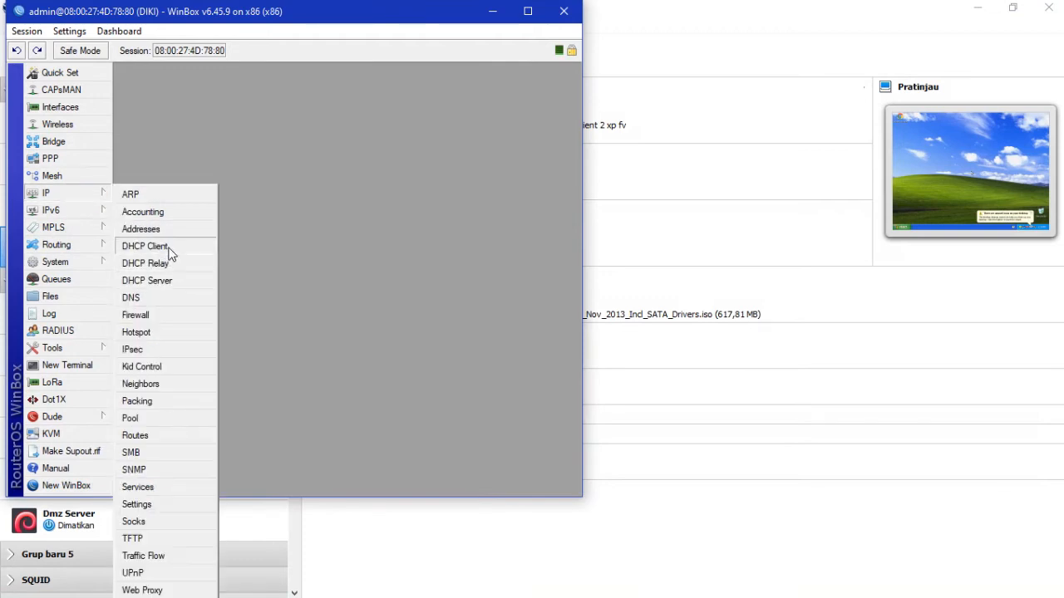
pyautogui.click(167, 246)
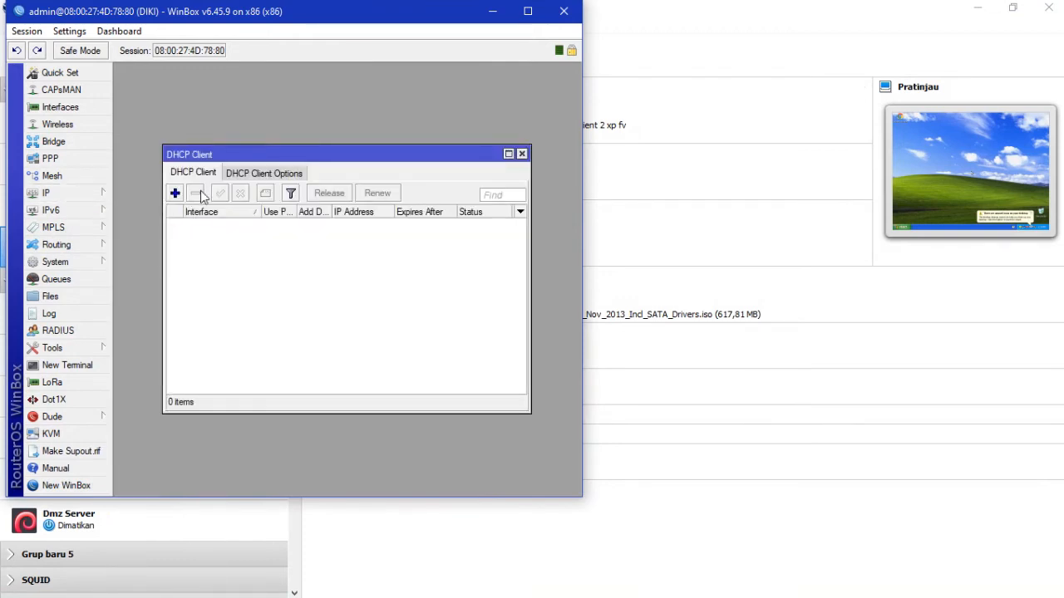
pyautogui.click(175, 193)
pyautogui.click(440, 219)
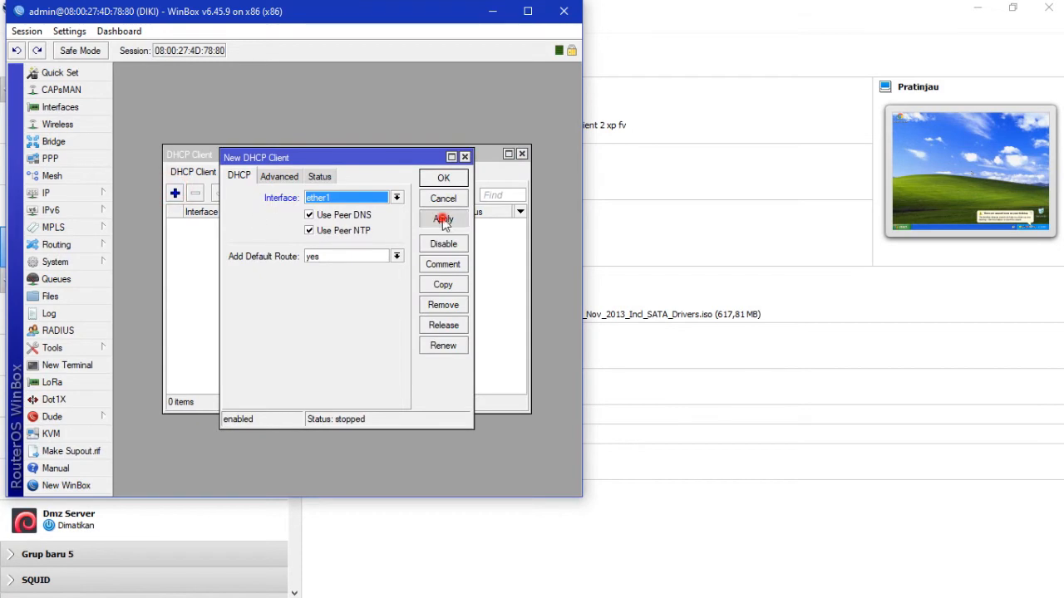
pyautogui.click(443, 179)
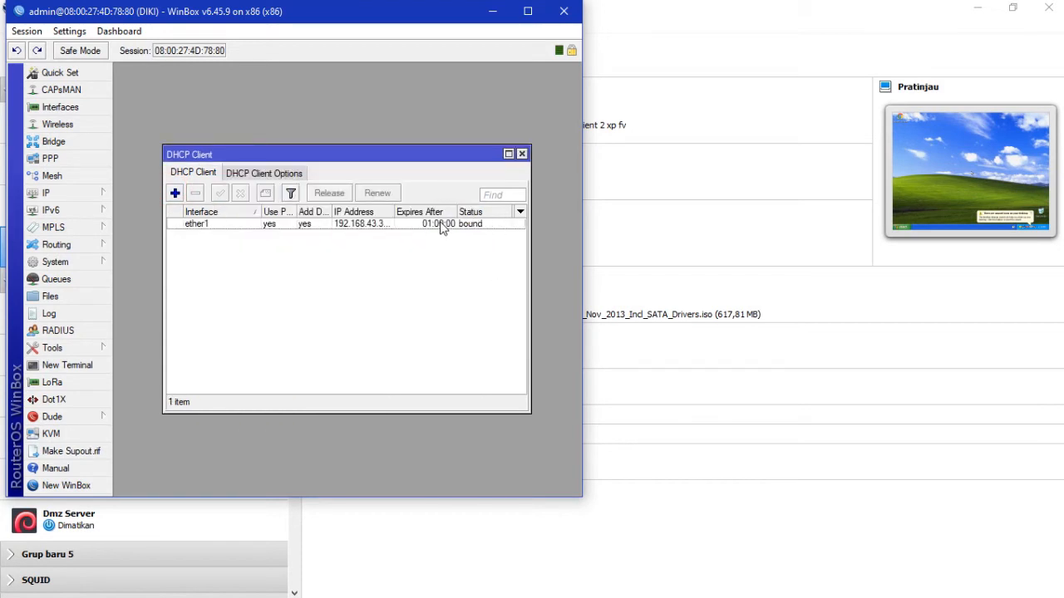
pyautogui.click(520, 155)
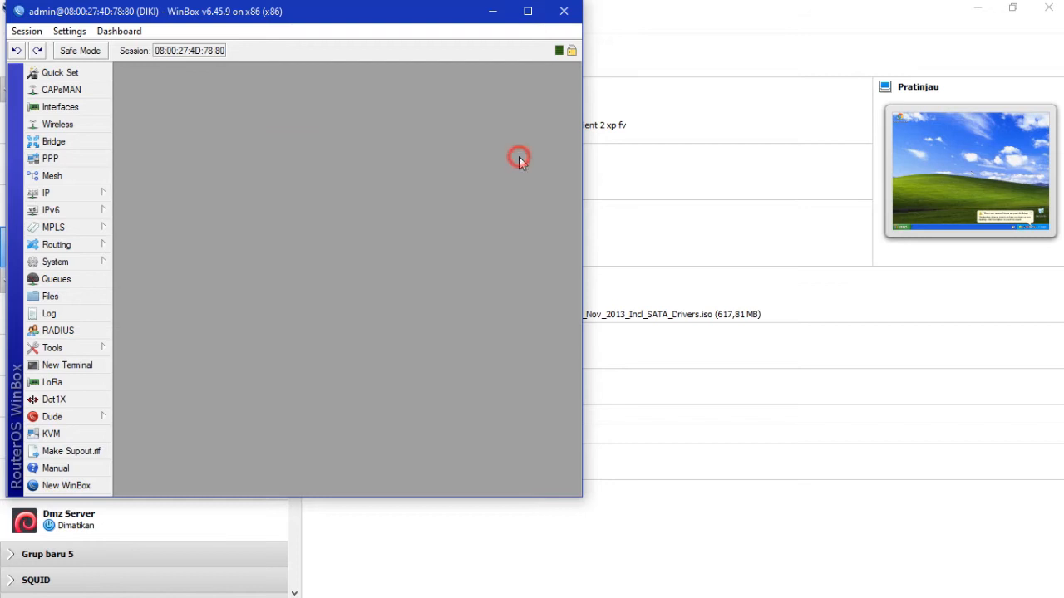
# Step: Add the IP address 192.168.1.11/24 on interface ether2
pyautogui.click(100, 192)
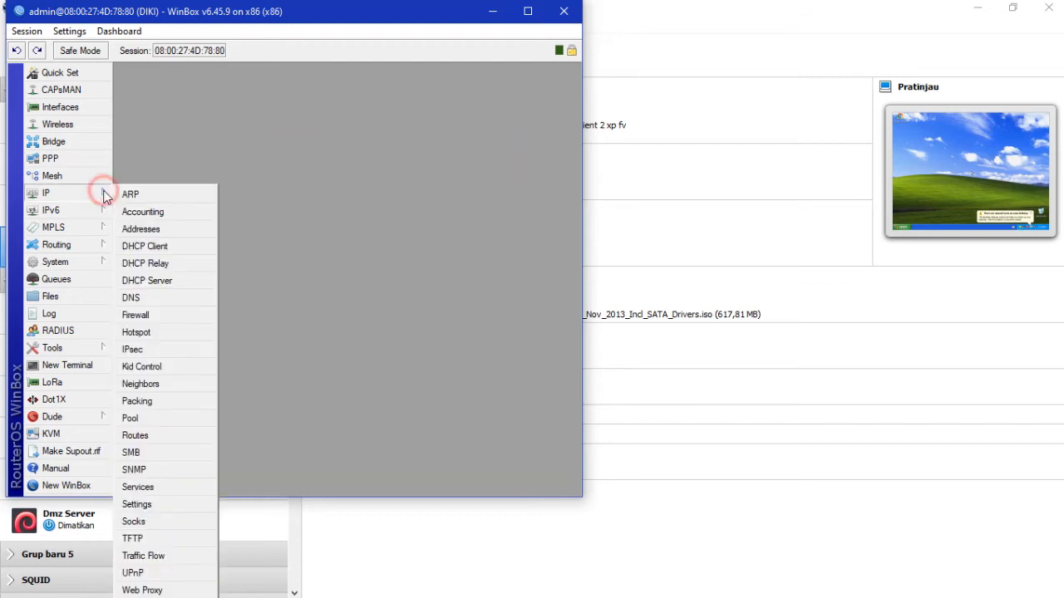
pyautogui.click(139, 229)
pyautogui.click(230, 185)
pyautogui.write('192.168')
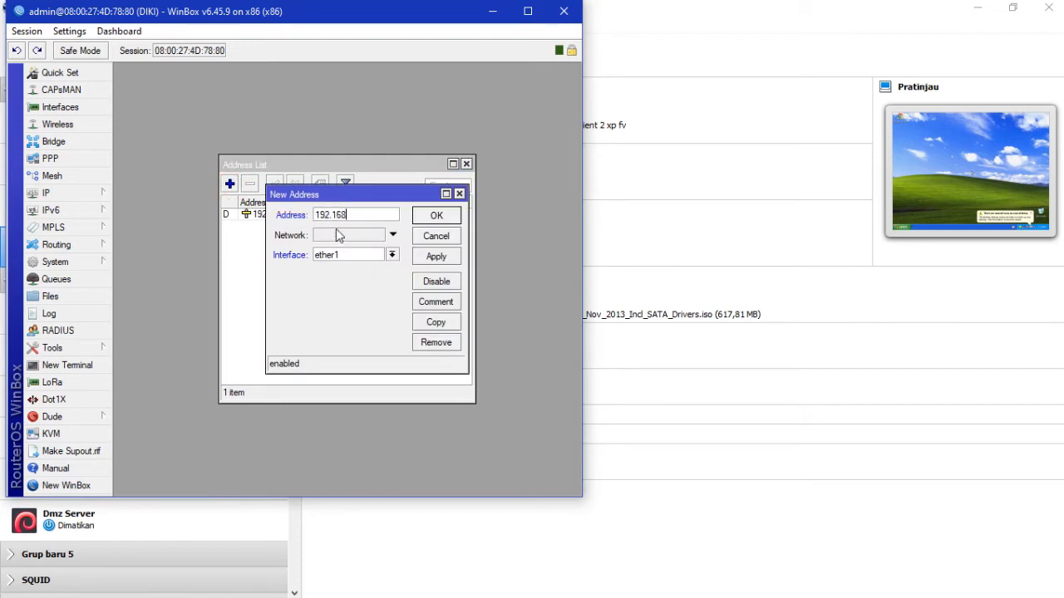
pyautogui.write('.1.11/24')
pyautogui.click(392, 254)
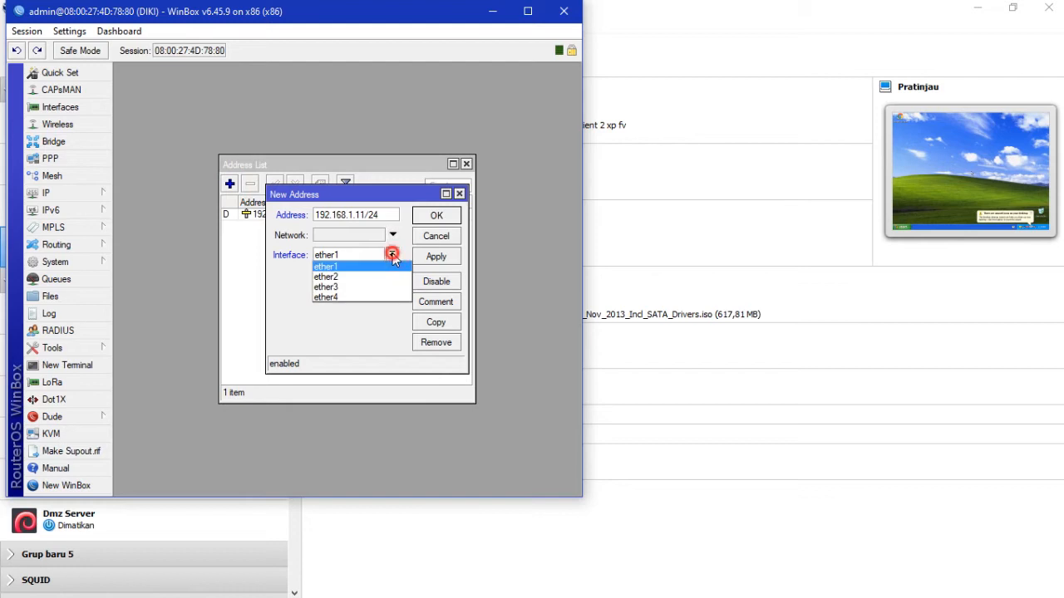
pyautogui.click(389, 275)
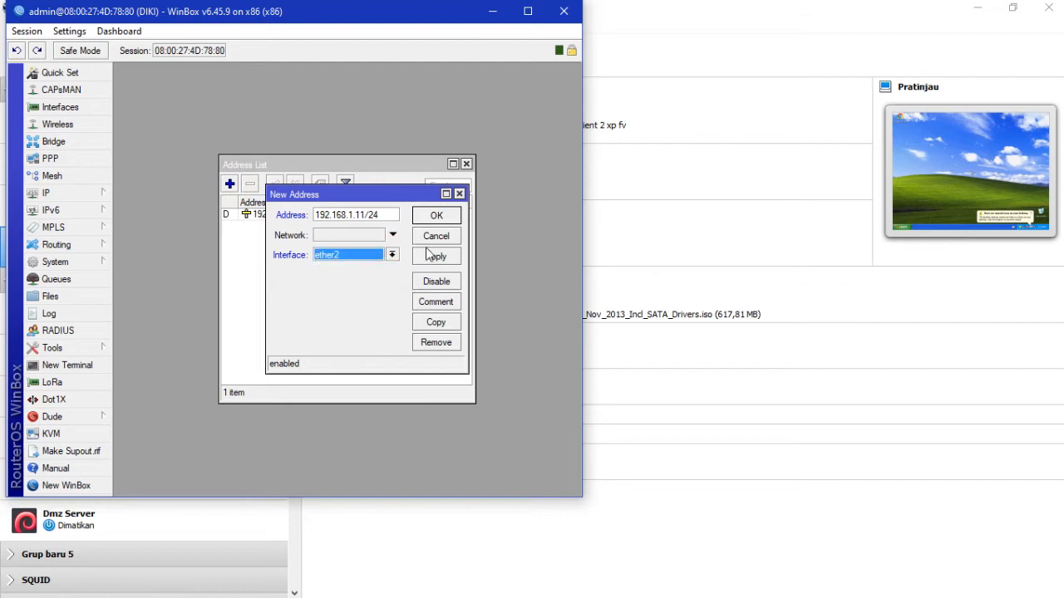
pyautogui.click(436, 258)
pyautogui.click(437, 215)
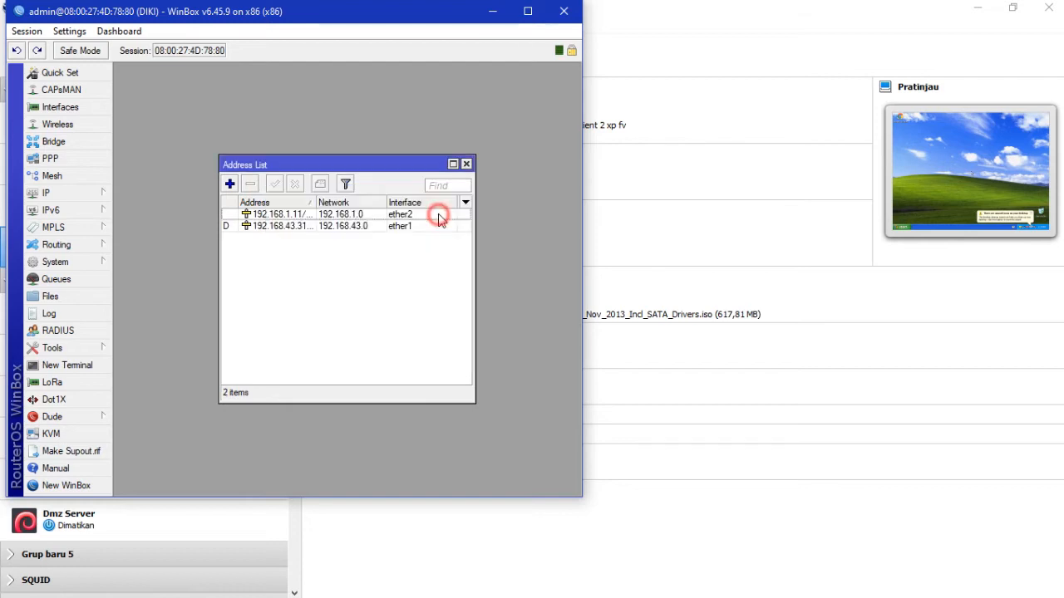
# Step: Give the 192.168.1.11 address the comment 'ke server'
pyautogui.click(359, 215)
pyautogui.doubleClick(266, 216)
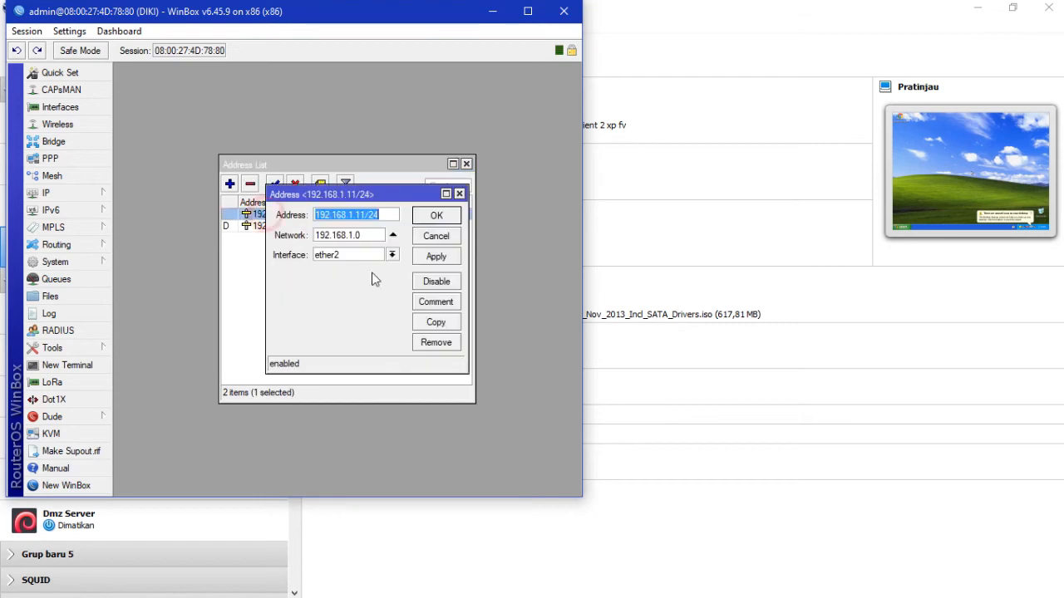
pyautogui.click(436, 302)
pyautogui.write('ke server')
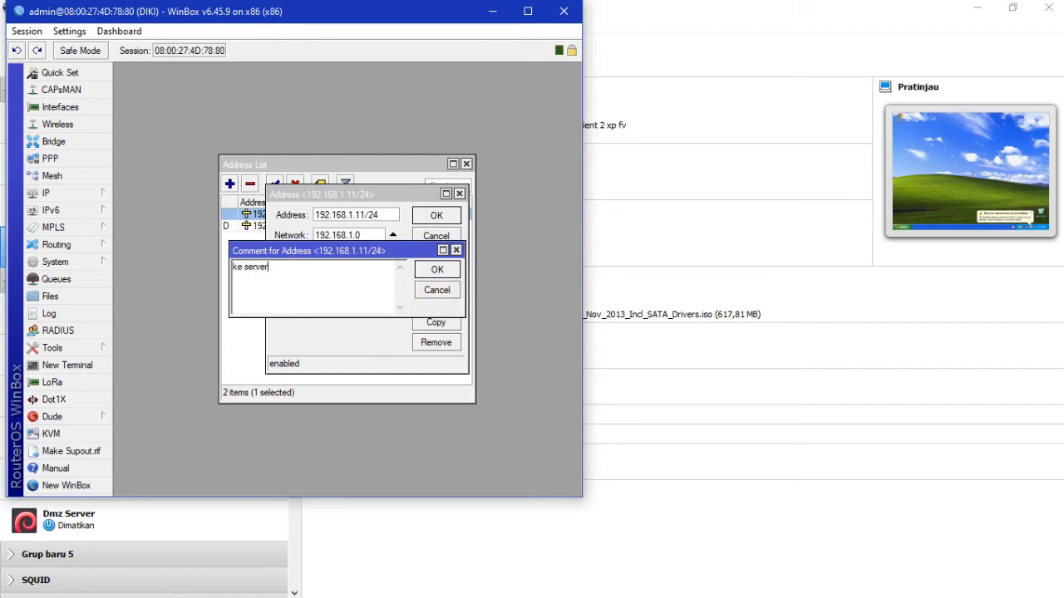
pyautogui.click(437, 269)
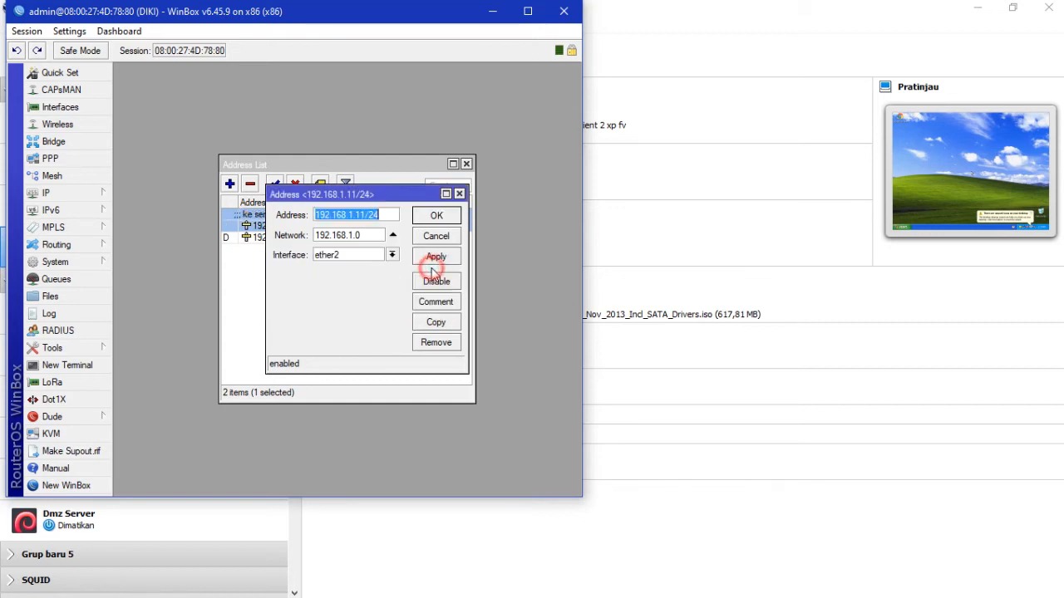
pyautogui.click(436, 216)
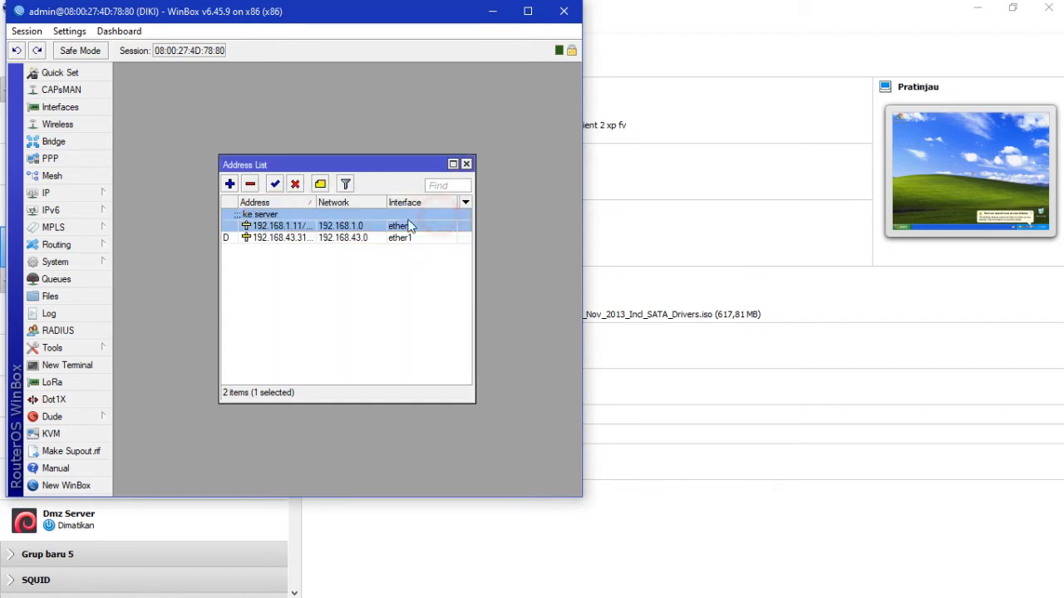
pyautogui.click(231, 185)
# Step: Add the address 10.10.1.1/26 on ether3
pyautogui.write('10.10.')
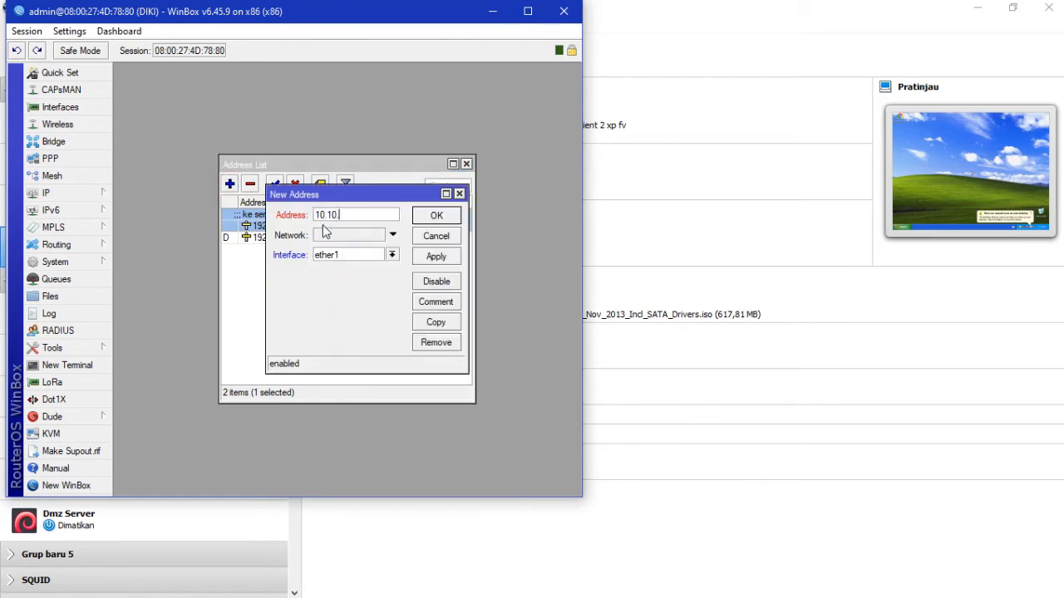
pyautogui.write('1.1/26')
pyautogui.click(392, 254)
pyautogui.click(384, 287)
pyautogui.click(448, 259)
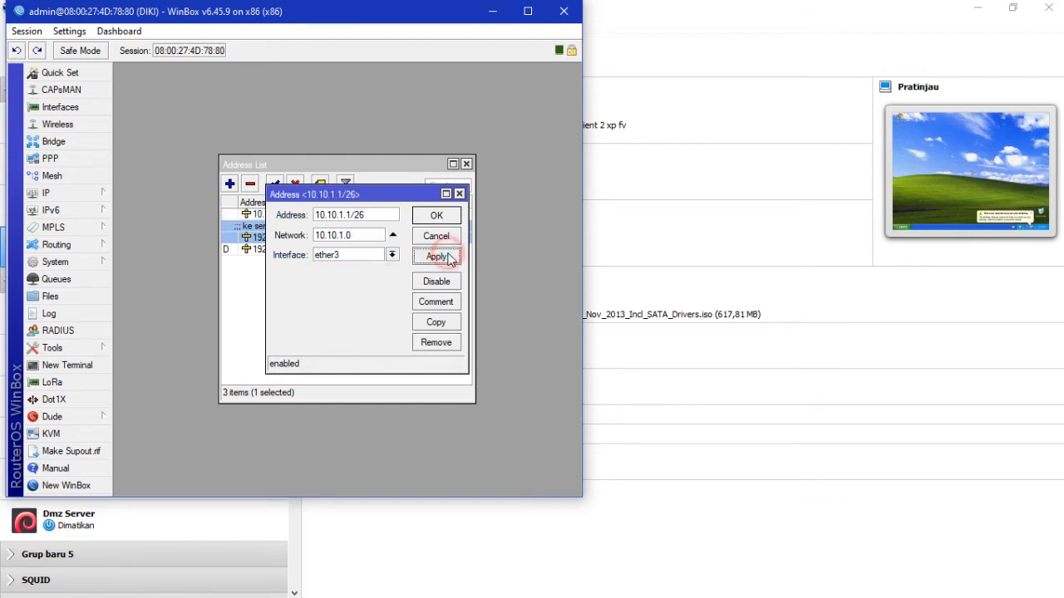
pyautogui.click(446, 220)
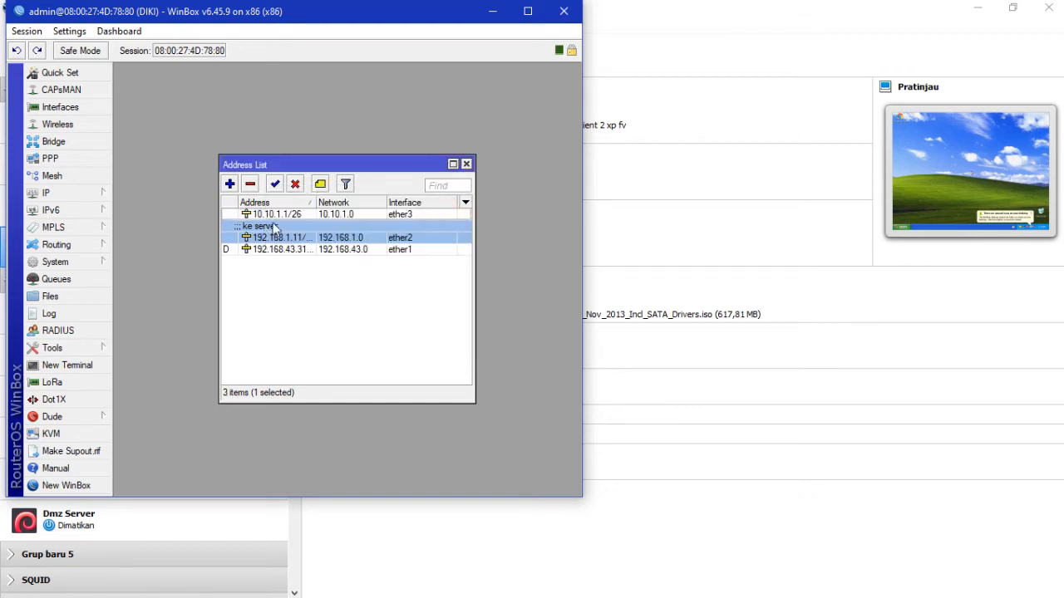
# Step: Add the address 10.10.1.129/26 on ether4
pyautogui.click(229, 184)
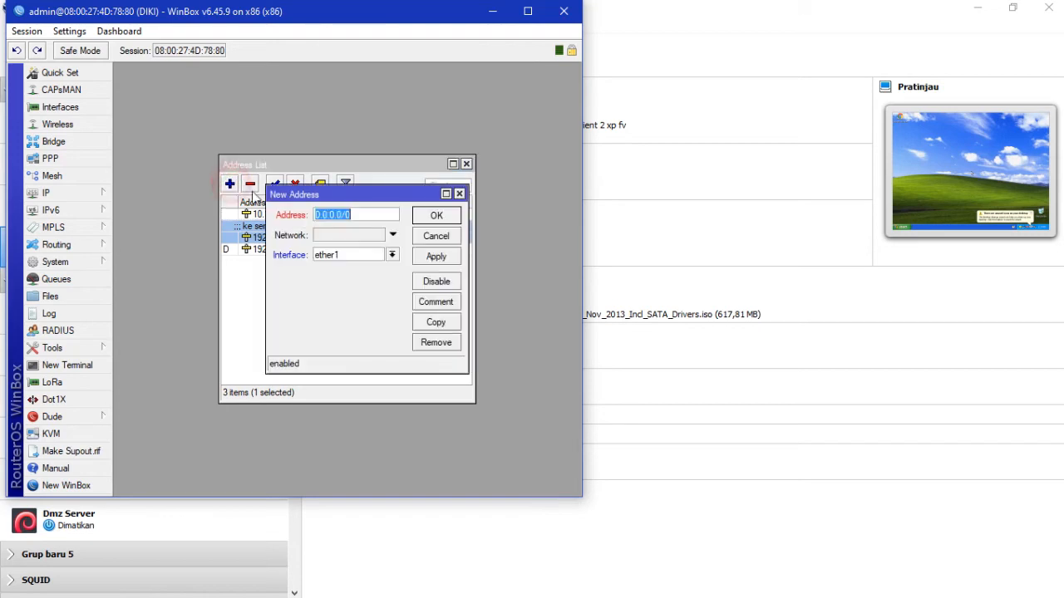
pyautogui.write('10.10.')
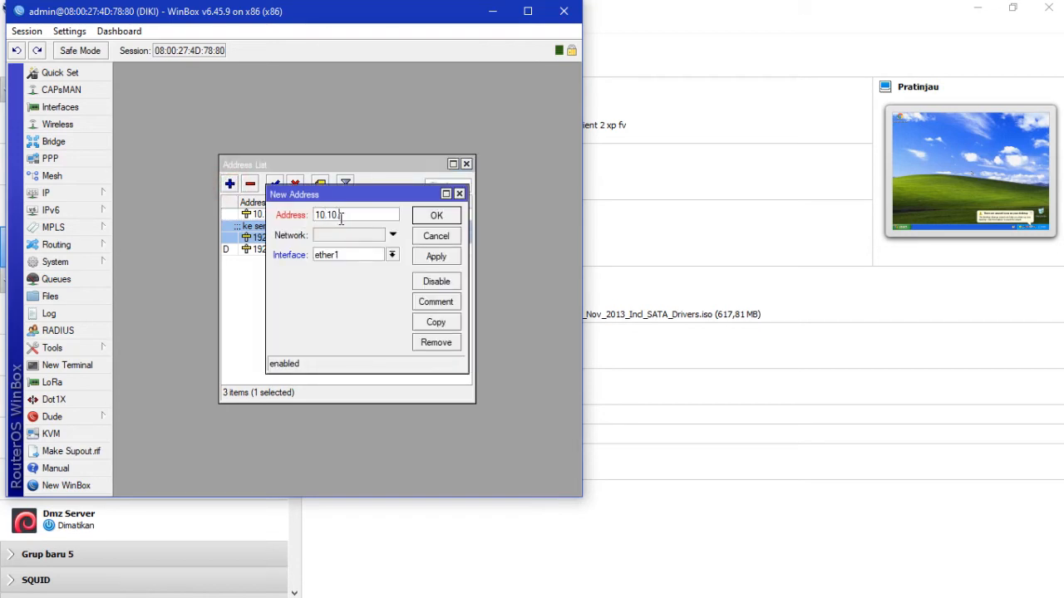
pyautogui.write('10')
pyautogui.press('BackSpace')
pyautogui.write('.129/26')
pyautogui.click(391, 254)
pyautogui.click(386, 299)
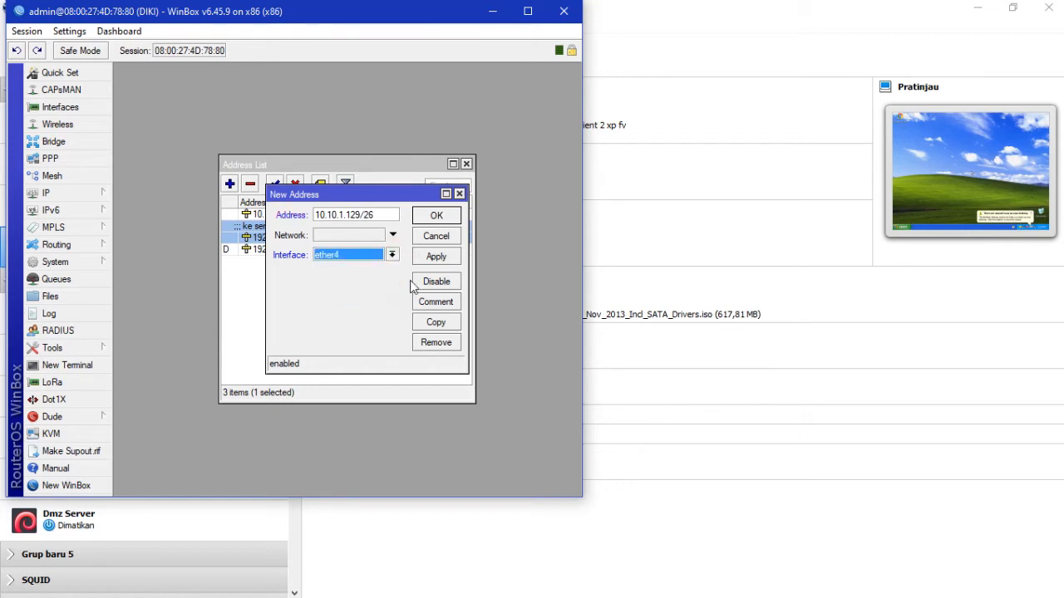
pyautogui.click(435, 258)
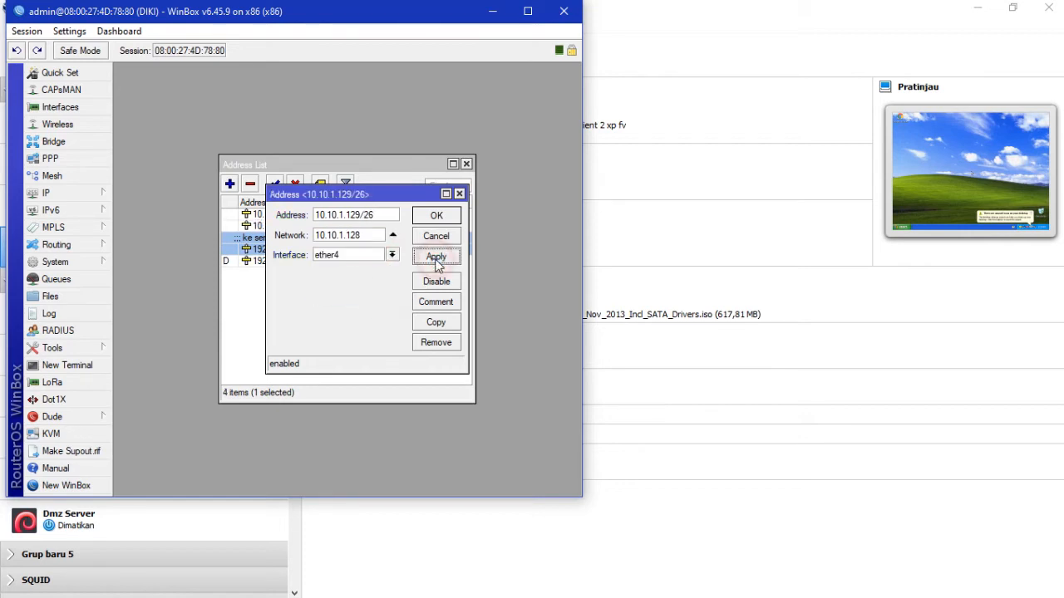
pyautogui.click(438, 217)
pyautogui.click(361, 227)
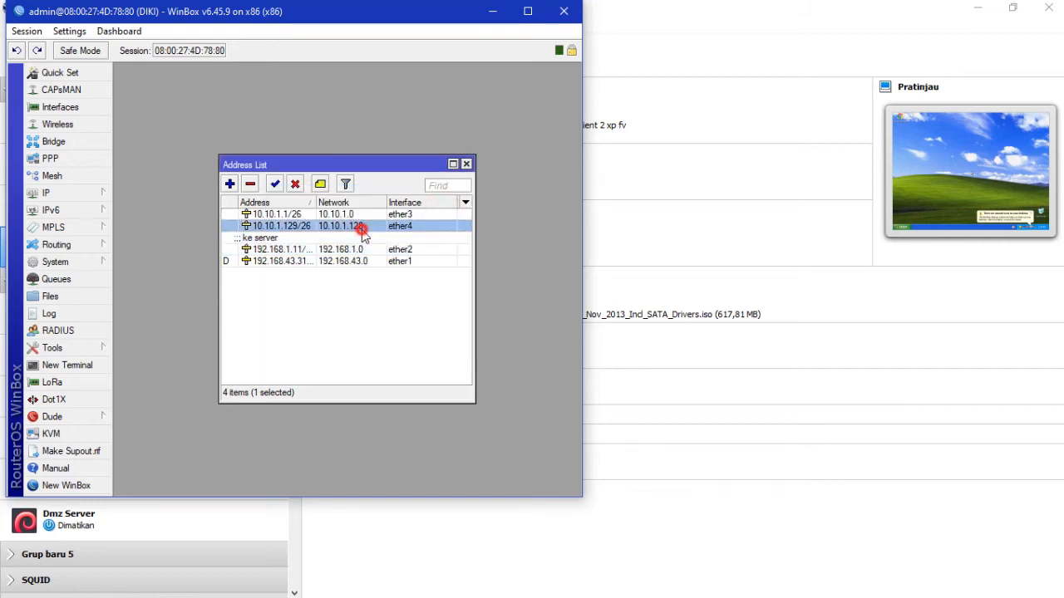
pyautogui.click(354, 215)
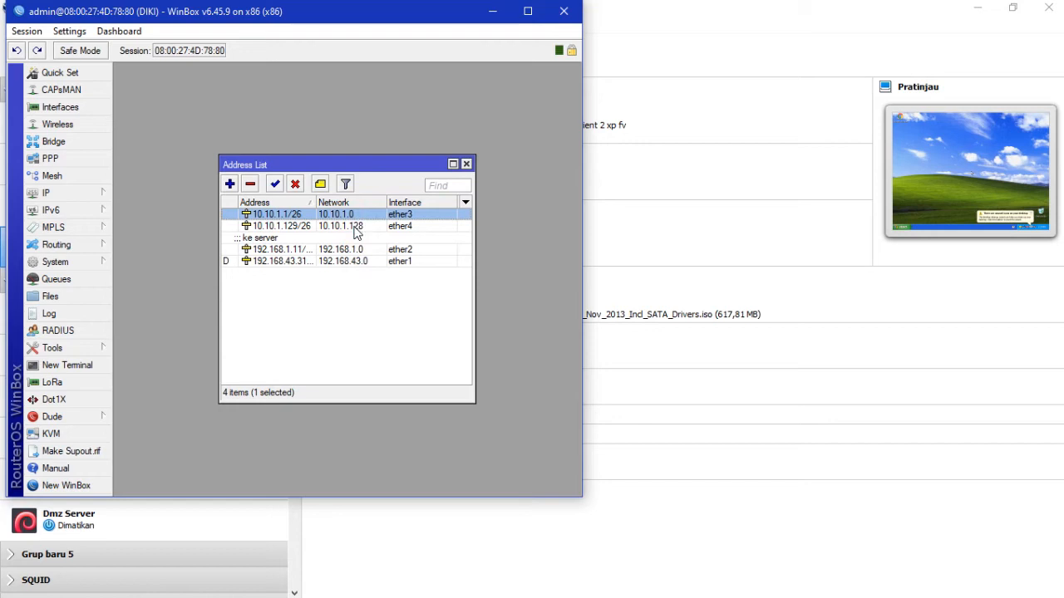
# Step: Change the ether4 address prefix from /26 to /25, making it 10.10.1.129/25
pyautogui.doubleClick(349, 226)
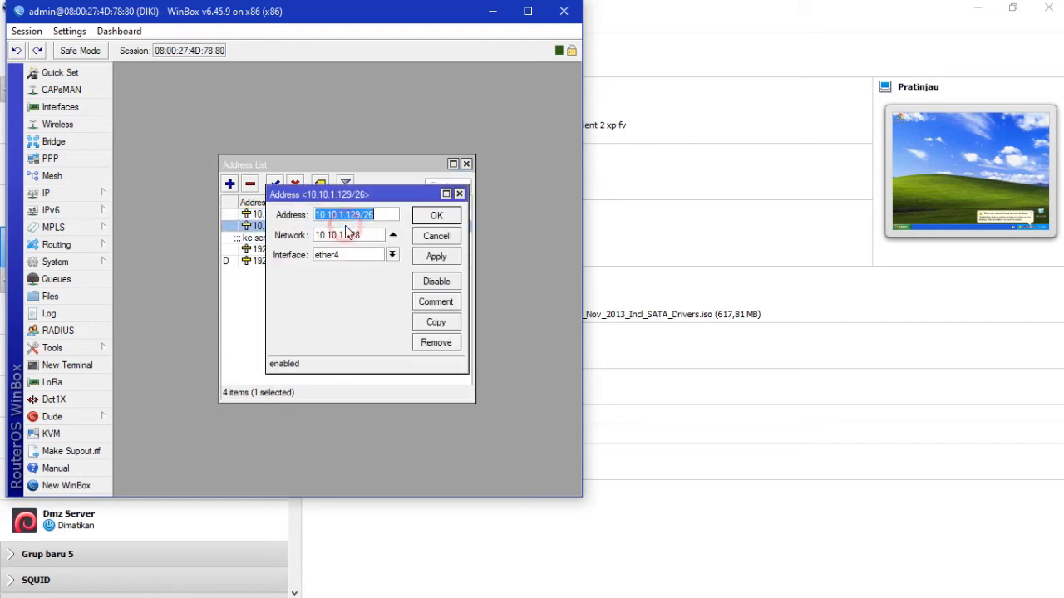
pyautogui.click(376, 213)
pyautogui.press('BackSpace')
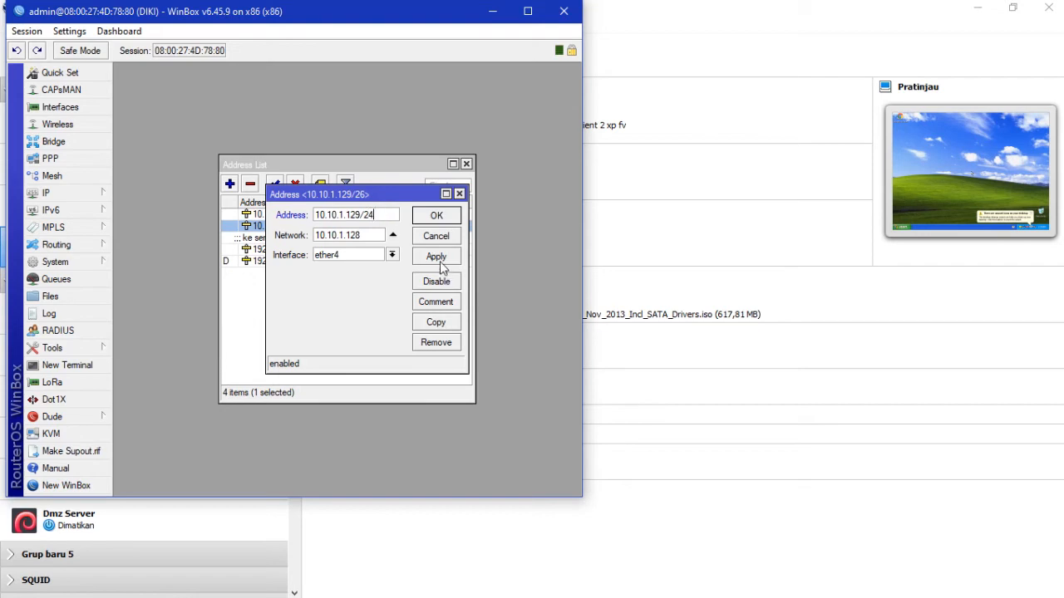
pyautogui.click(438, 302)
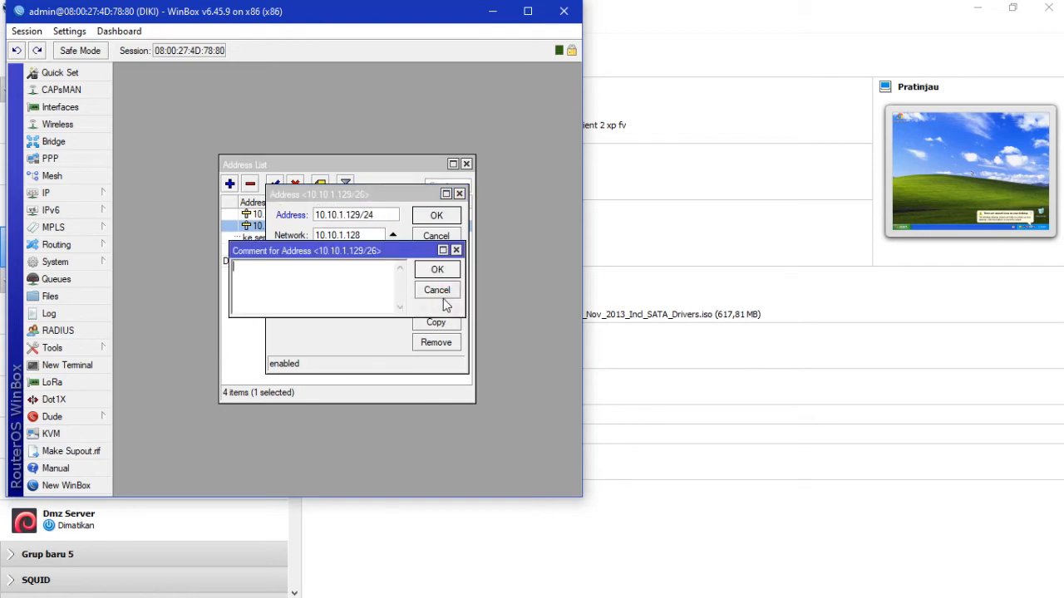
pyautogui.click(455, 250)
pyautogui.click(382, 215)
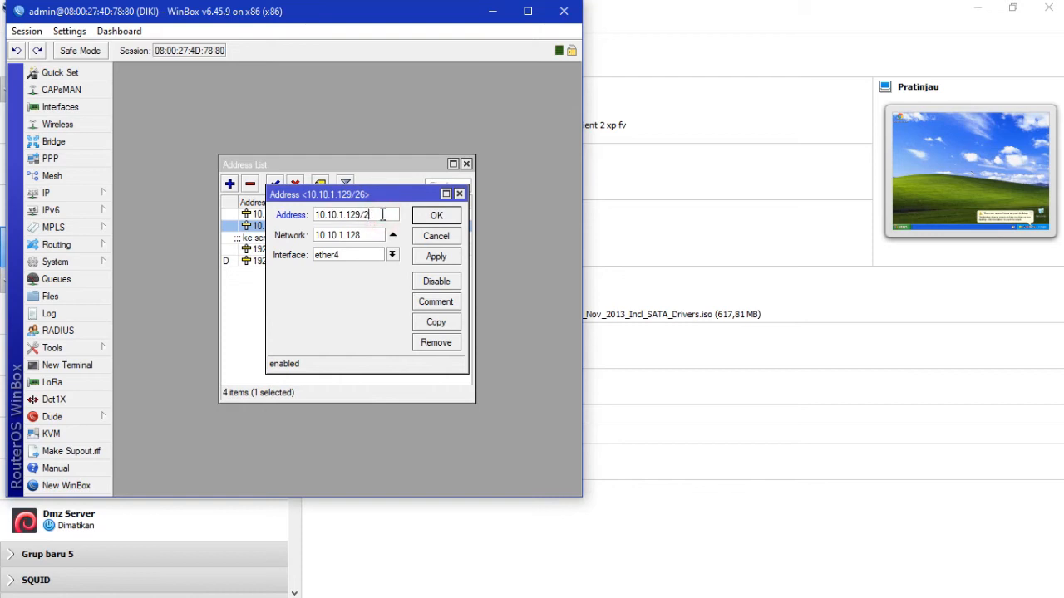
pyautogui.write('5')
# Step: Add the comment 'client hotspot' to the 10.10.1.129/25 address and save it
pyautogui.click(445, 301)
pyautogui.write('cli')
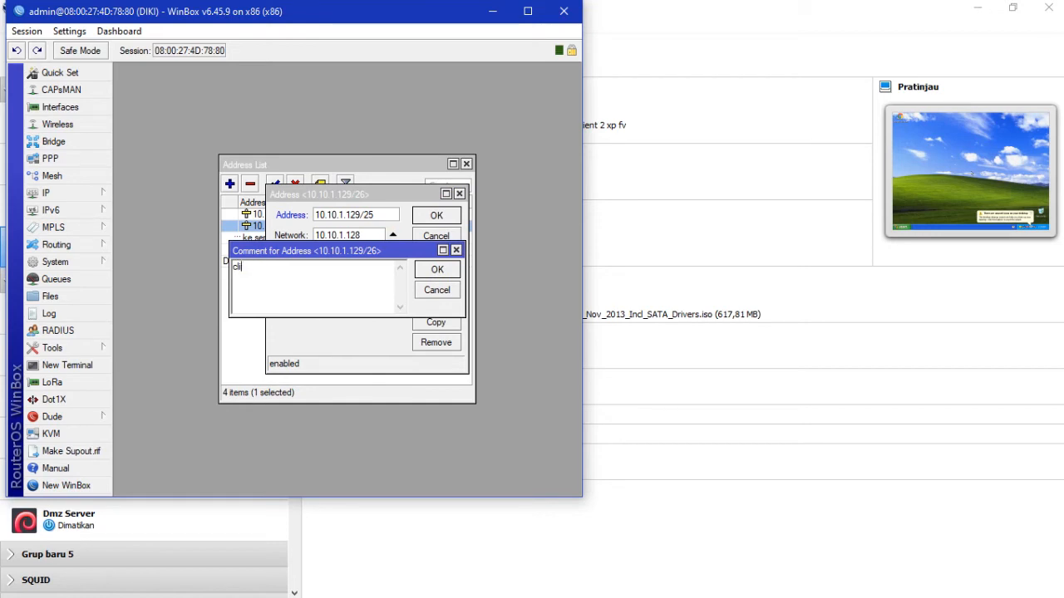
pyautogui.write('ent hotspot')
pyautogui.click(438, 270)
pyautogui.click(438, 217)
pyautogui.click(299, 329)
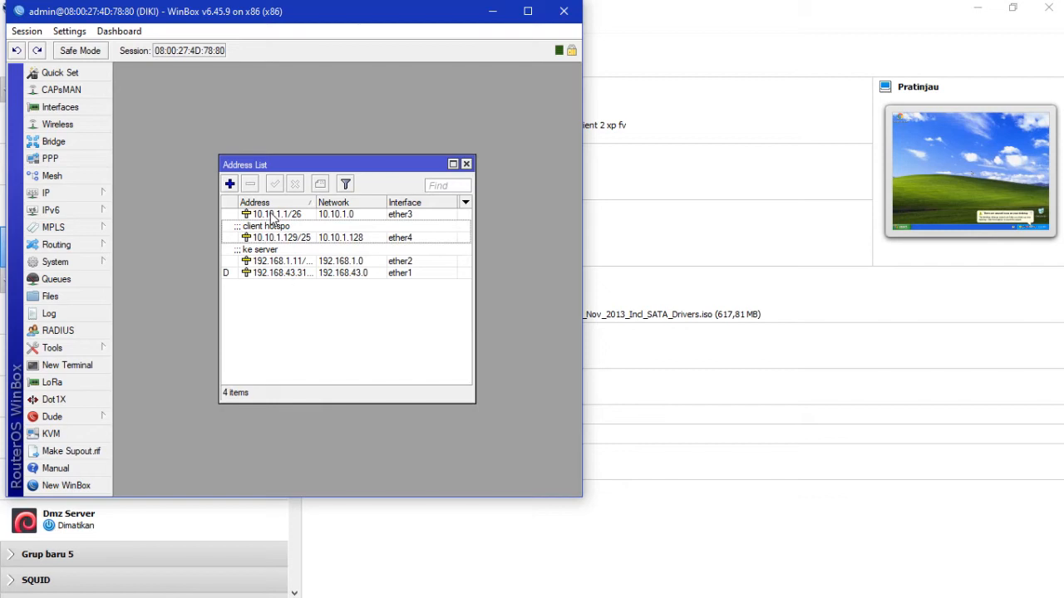
pyautogui.moveTo(293, 220)
pyautogui.click(102, 196)
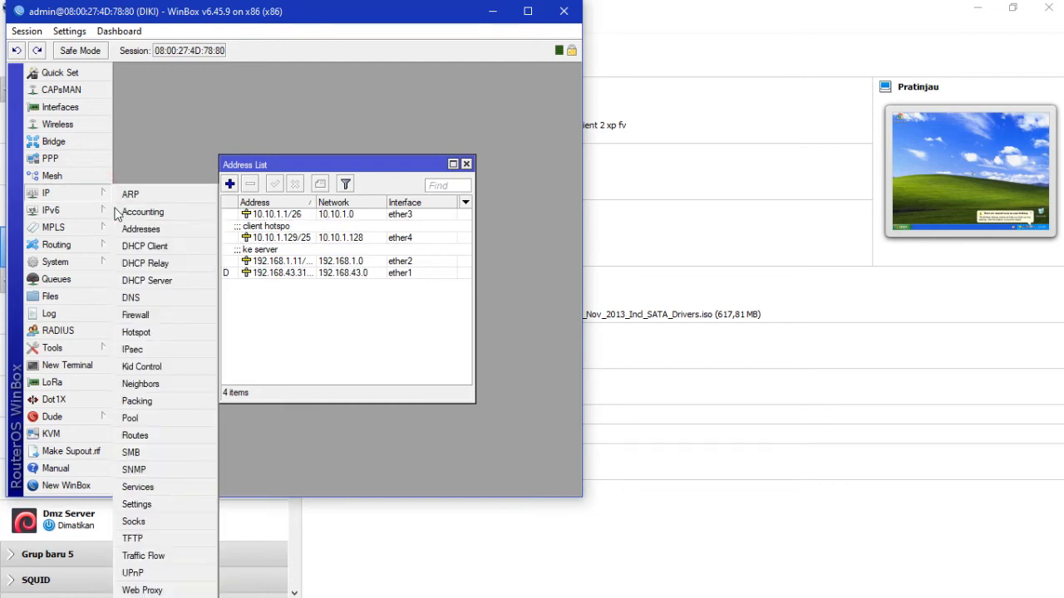
# Step: Create a new srcnat firewall NAT rule with out-interface ether1
pyautogui.click(152, 314)
pyautogui.click(178, 191)
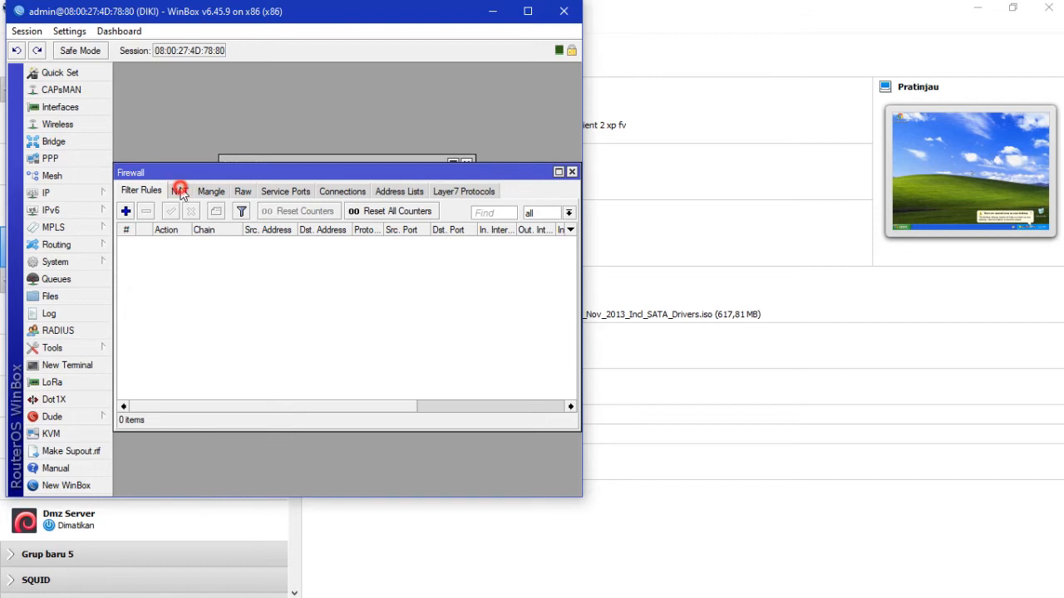
pyautogui.click(130, 211)
pyautogui.click(231, 92)
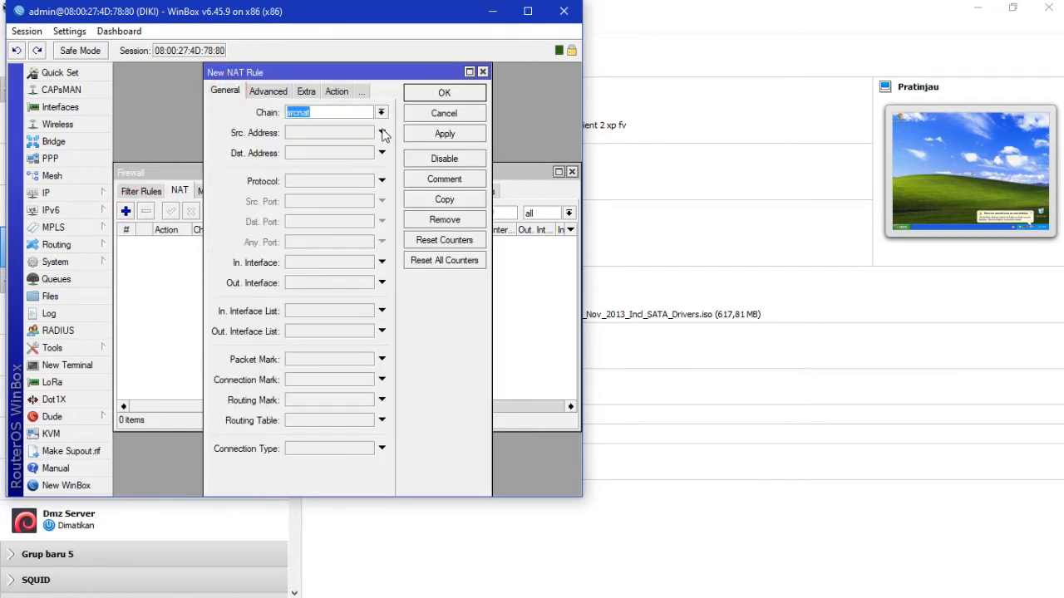
pyautogui.click(381, 282)
pyautogui.click(366, 283)
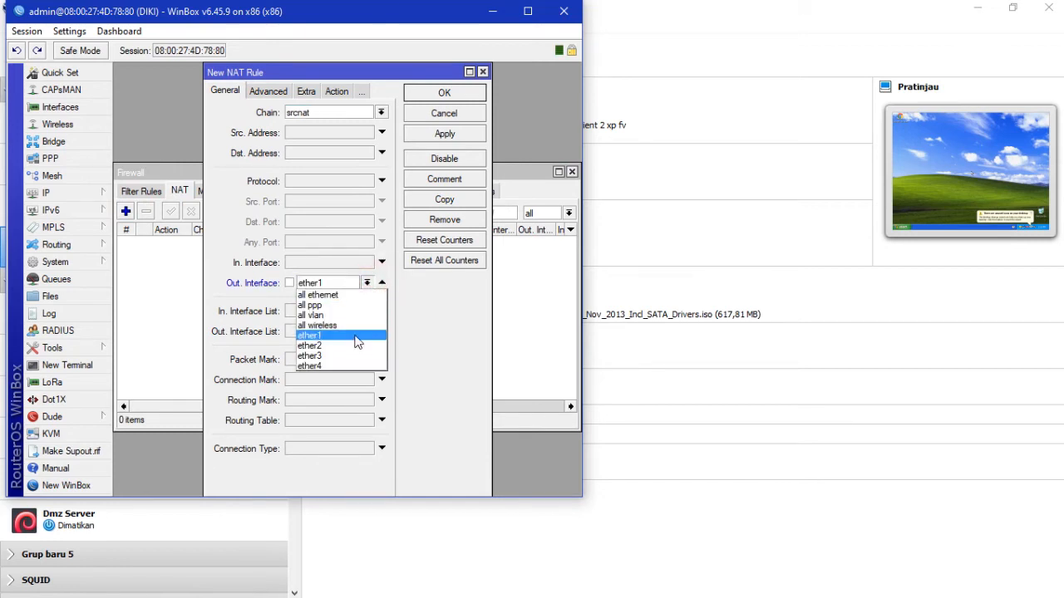
pyautogui.click(357, 337)
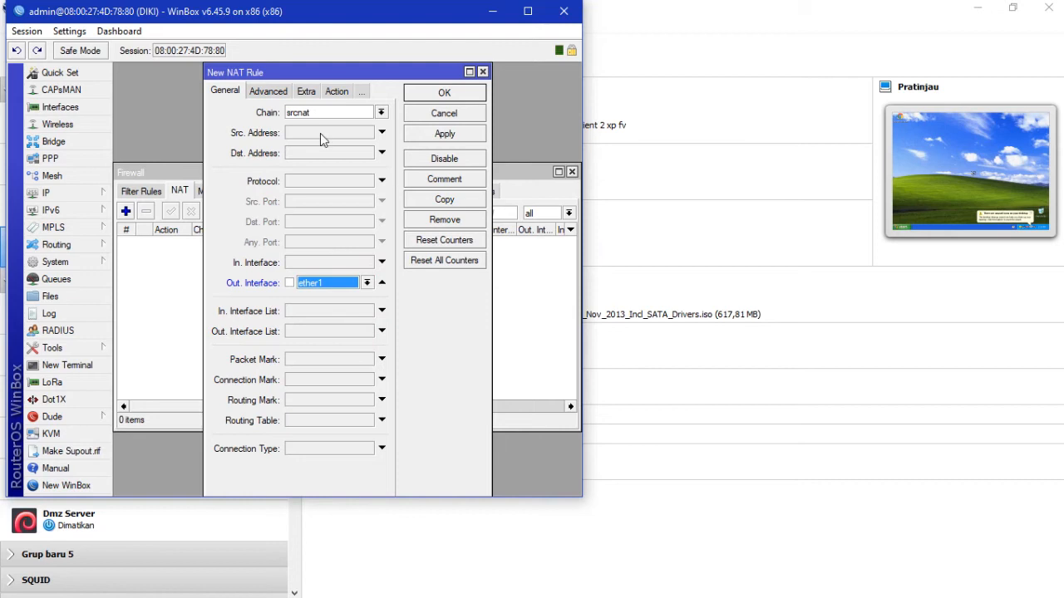
# Step: Set the NAT rule's action to masquerade and save the rule
pyautogui.click(337, 92)
pyautogui.click(380, 112)
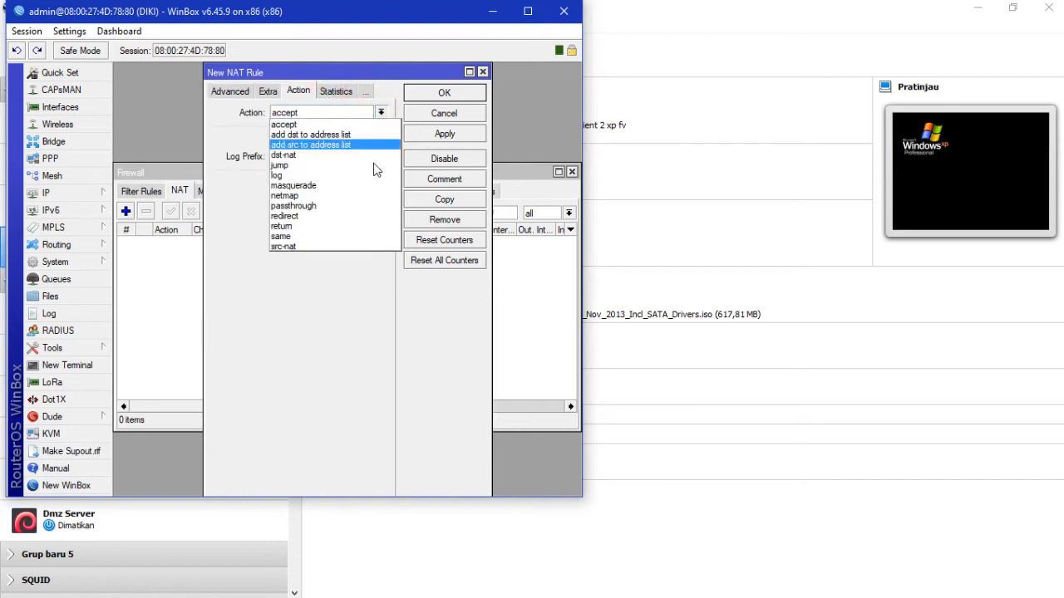
pyautogui.click(370, 182)
pyautogui.click(444, 134)
pyautogui.click(443, 94)
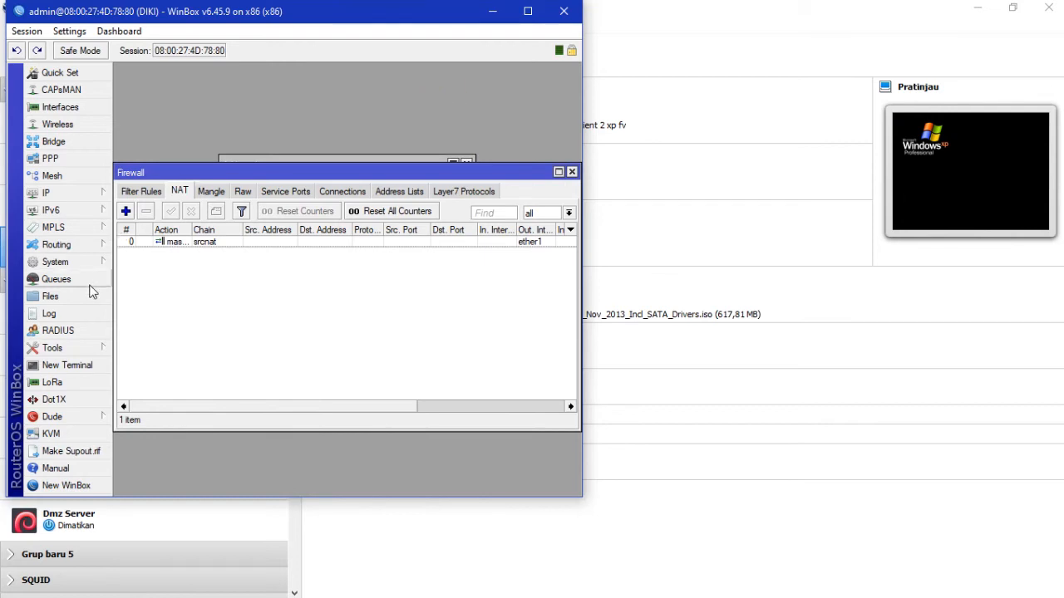
pyautogui.click(73, 363)
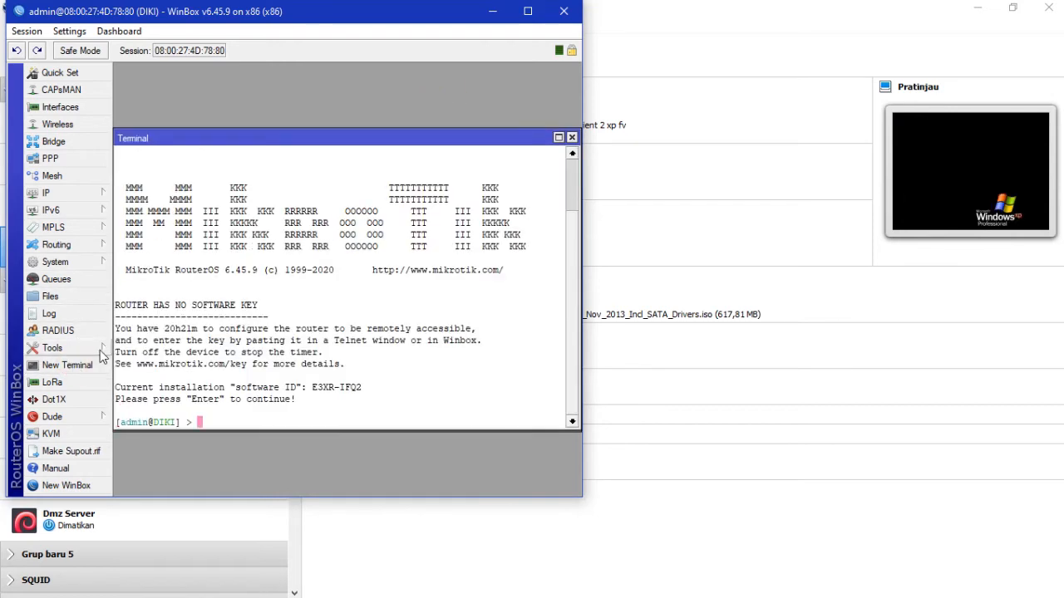
# Step: Ping 8.8.8.8 from the router terminal and stop after two replies
pyautogui.write('ping 8.8.8.8')
pyautogui.press('Return')
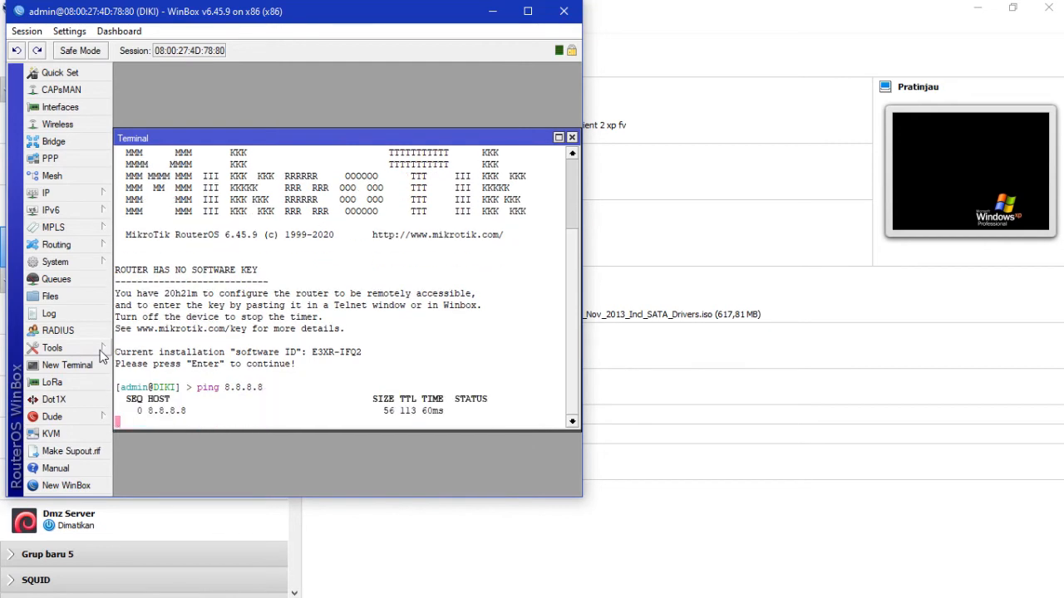
pyautogui.hotkey('ctrl', 'c')
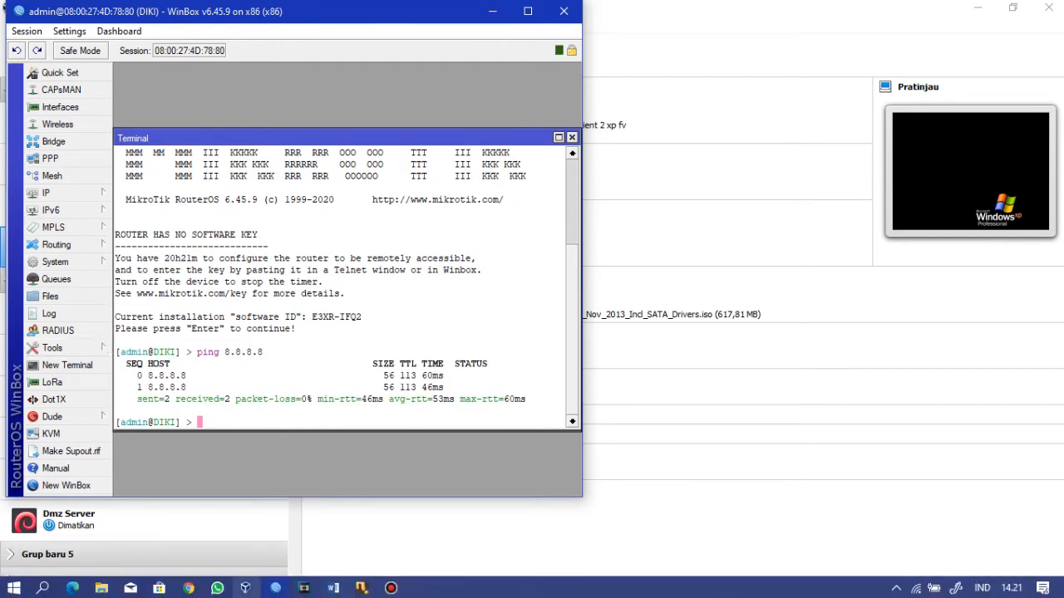
# Step: On the Server Wordpress VM, edit /etc/network/interfaces in nano to use gateway 192.168.1.11 and save
pyautogui.moveTo(359, 590)
pyautogui.click(531, 512)
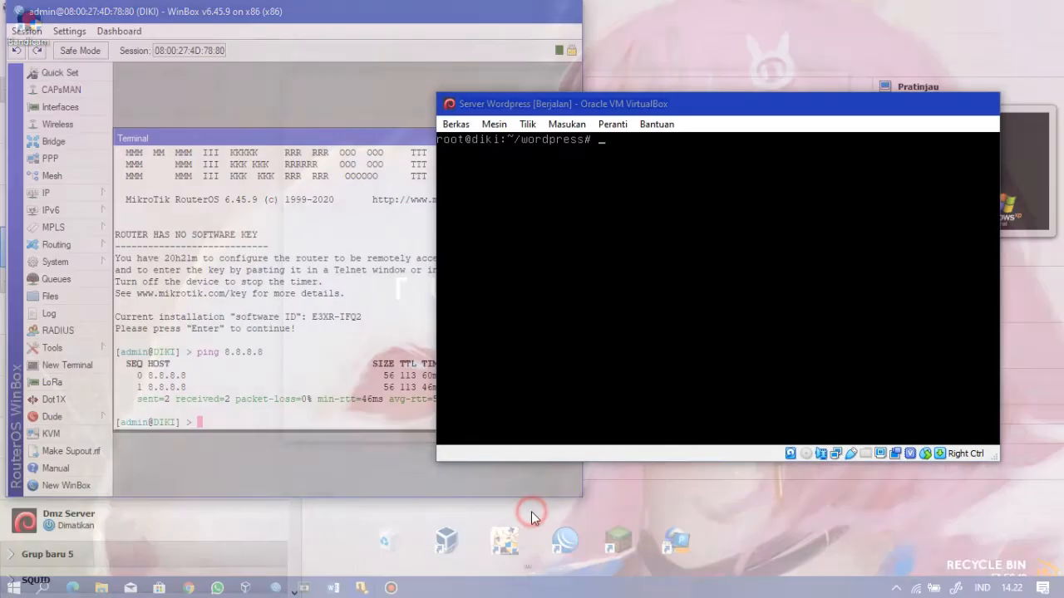
pyautogui.write('nano')
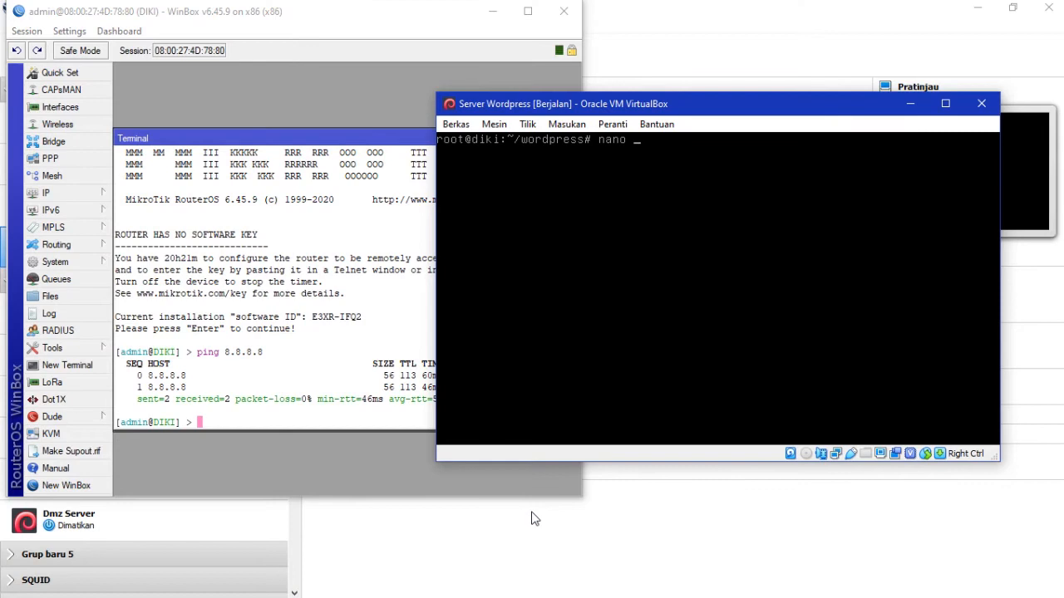
pyautogui.write(' /etc/network/interfaces')
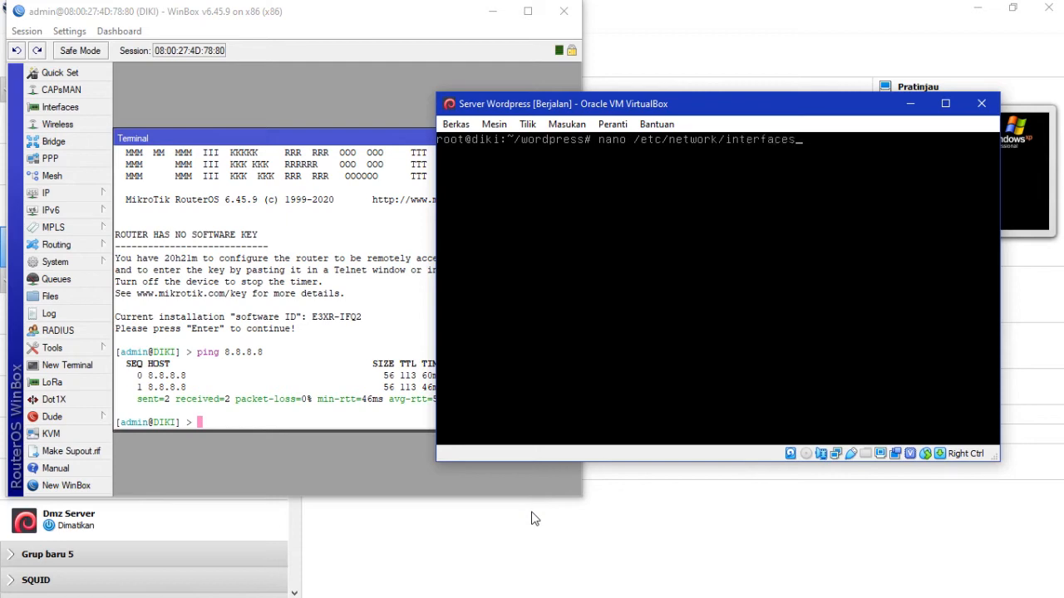
pyautogui.press('Return')
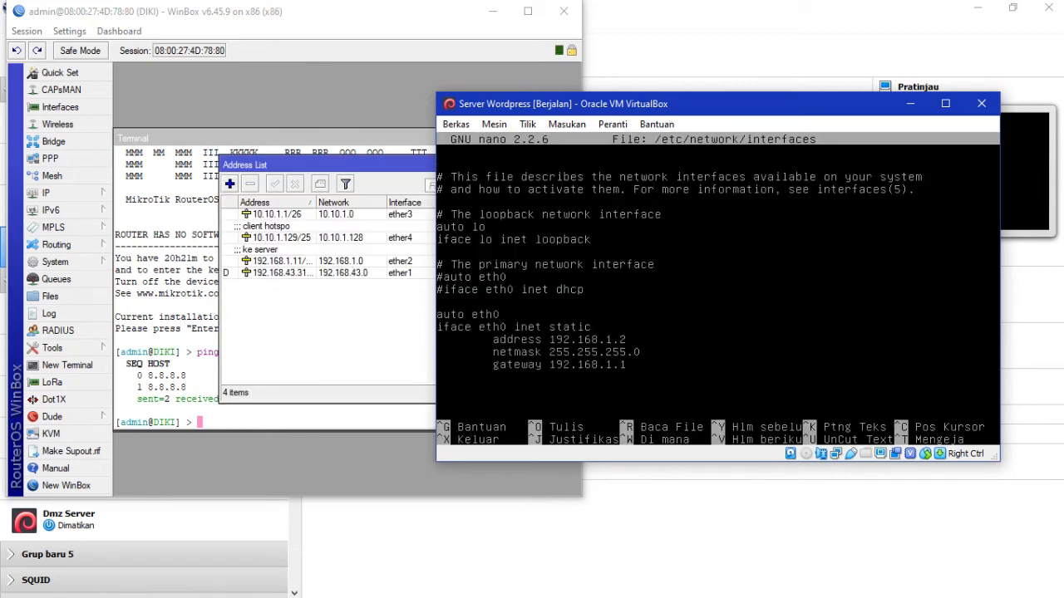
pyautogui.write('1')
pyautogui.hotkey('ctrl', 'x')
pyautogui.press('y')
pyautogui.press('Return')
pyautogui.press('Up')
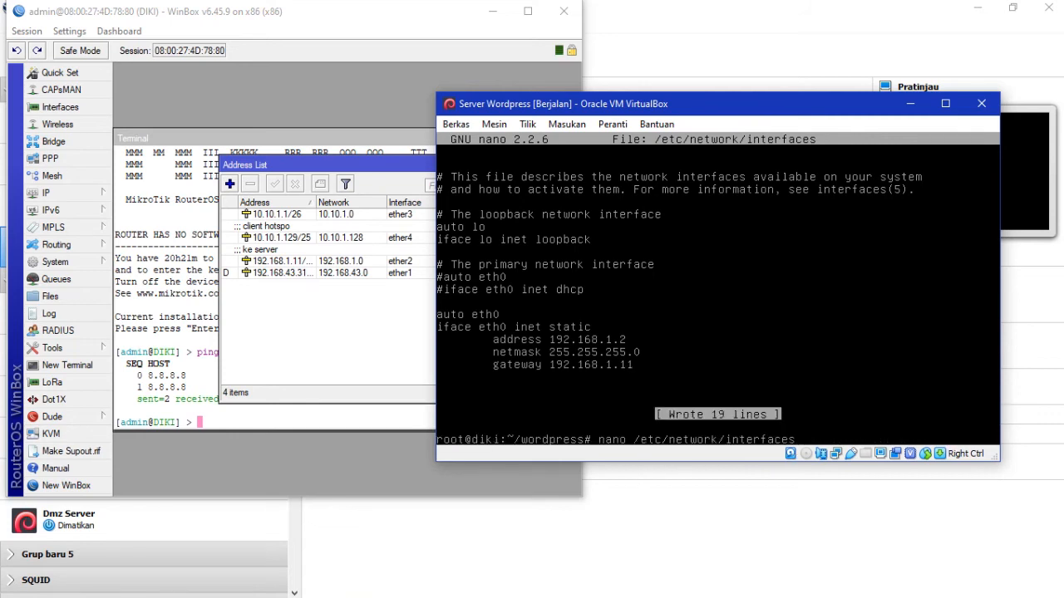
pyautogui.press('Up')
pyautogui.press('Up')
# Step: Restart the server's networking service
pyautogui.press('Return')
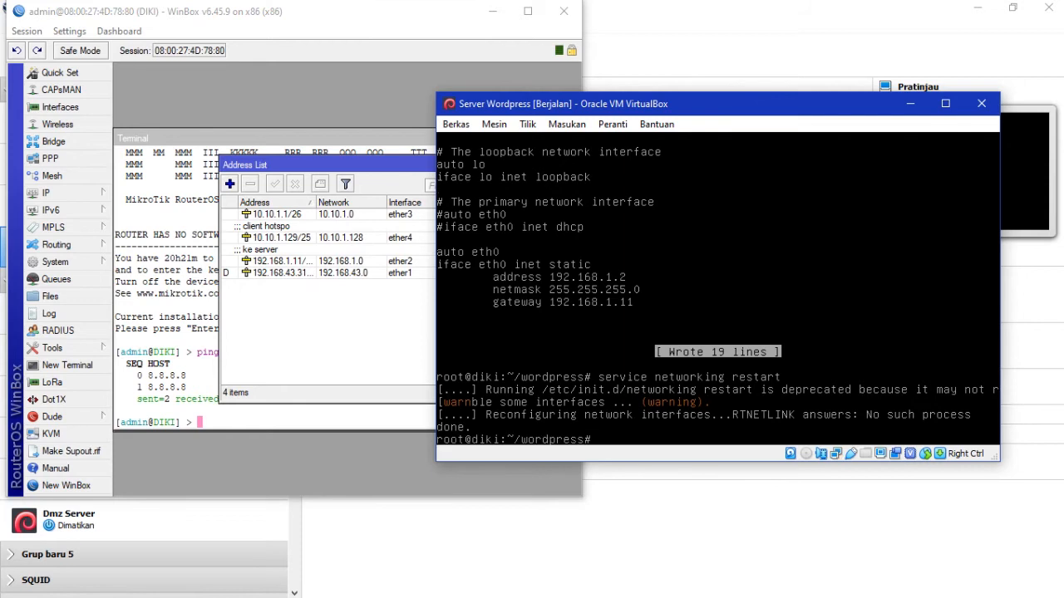
pyautogui.press('Up')
pyautogui.press('Return')
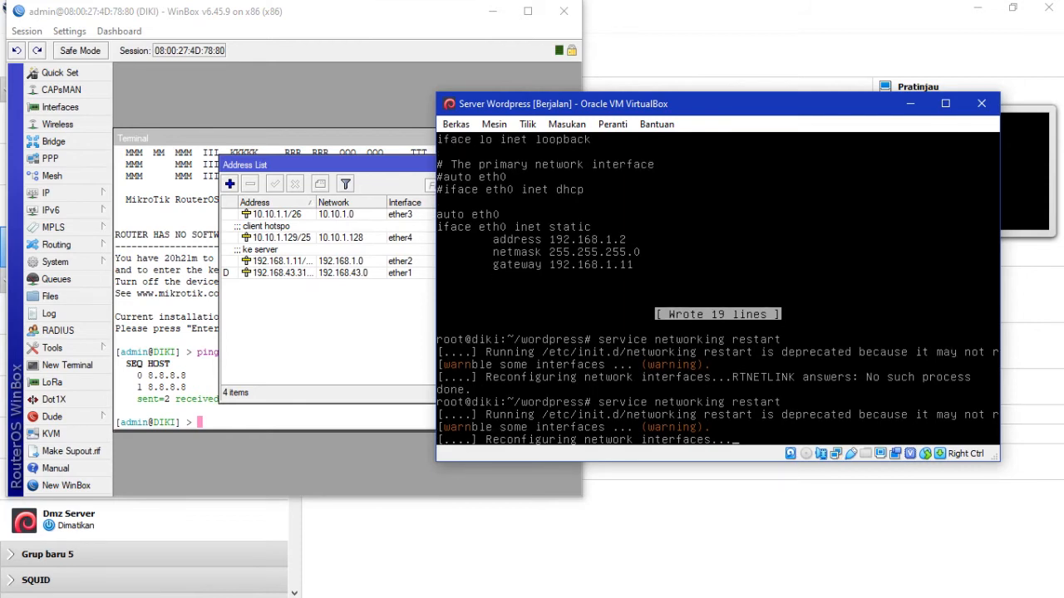
# Step: Ping 192.168.1.11 and 8.8.8.8 from the server, stopping each after two replies
pyautogui.press('Up')
pyautogui.press('Up')
pyautogui.press('Up')
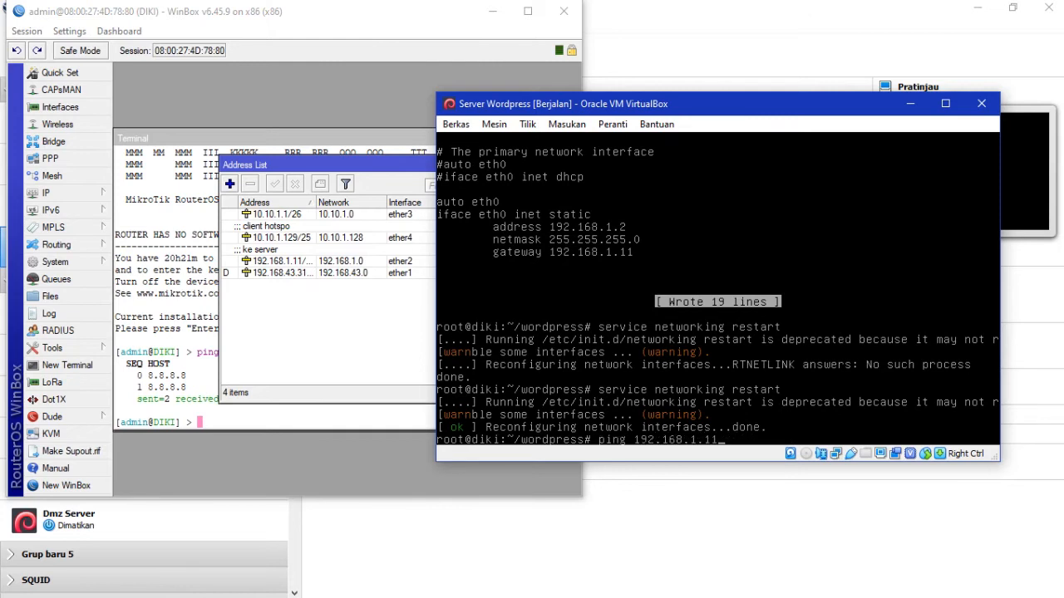
pyautogui.press('Return')
pyautogui.hotkey('ctrl', 'c')
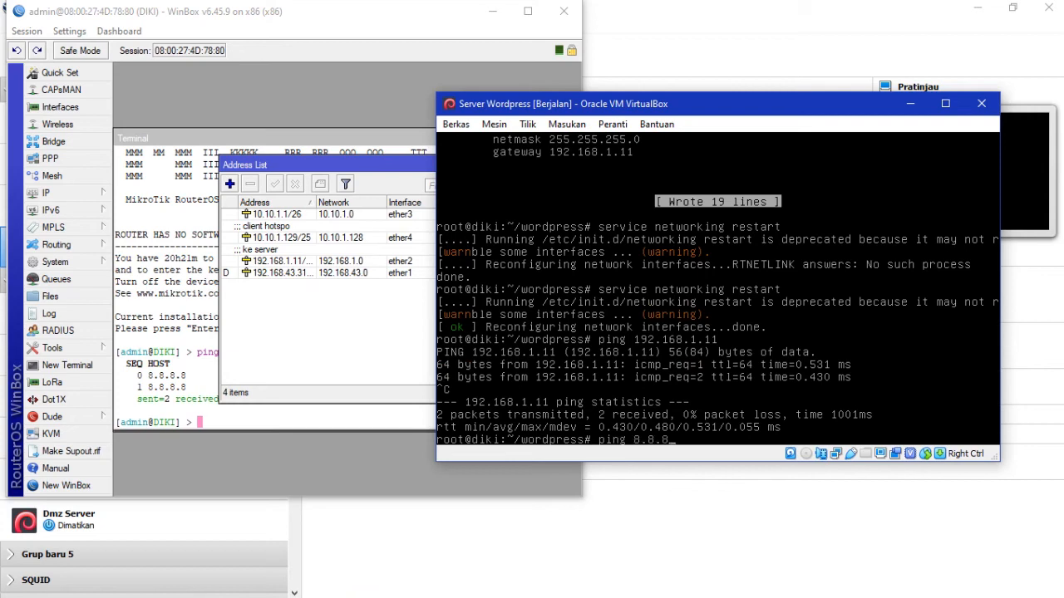
pyautogui.press('Return')
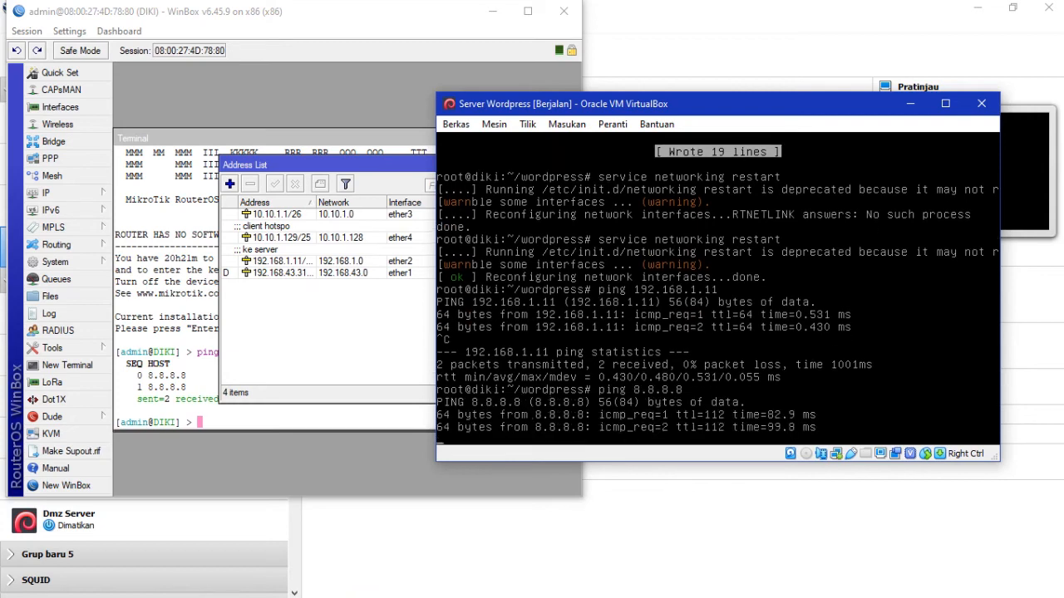
pyautogui.hotkey('ctrl', 'c')
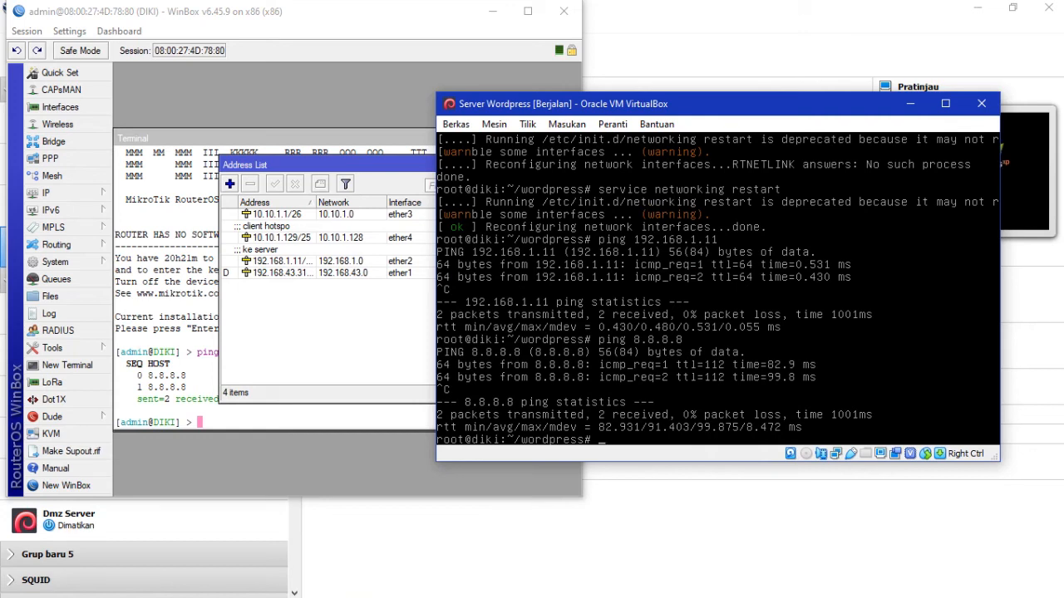
# Step: Run DHCP Setup on ether3, accepting the suggested address space, gateway, pool and DNS
pyautogui.moveTo(432, 577)
pyautogui.moveTo(362, 587)
pyautogui.click(846, 22)
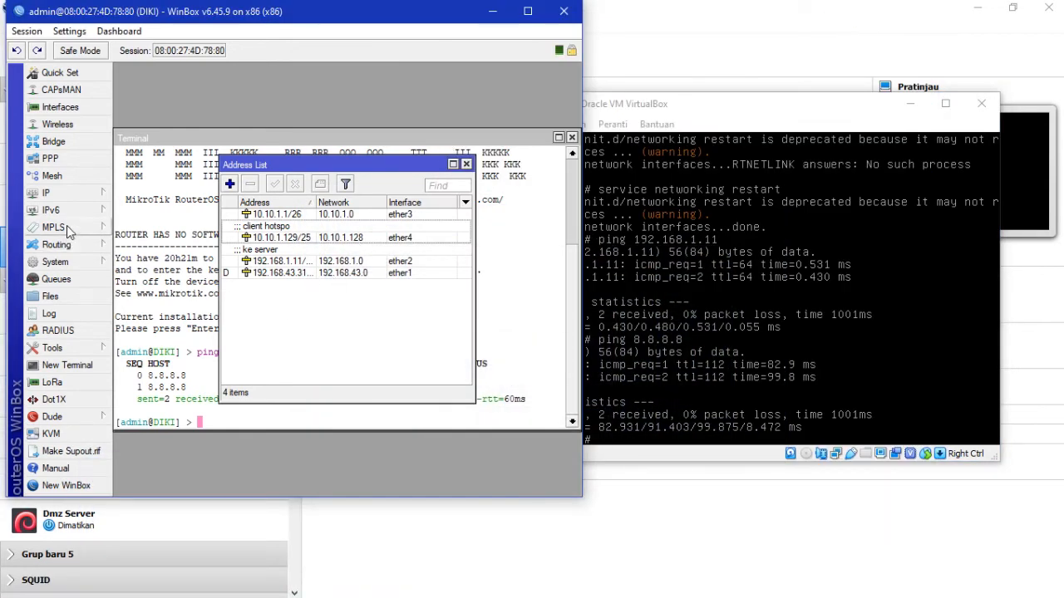
pyautogui.click(69, 201)
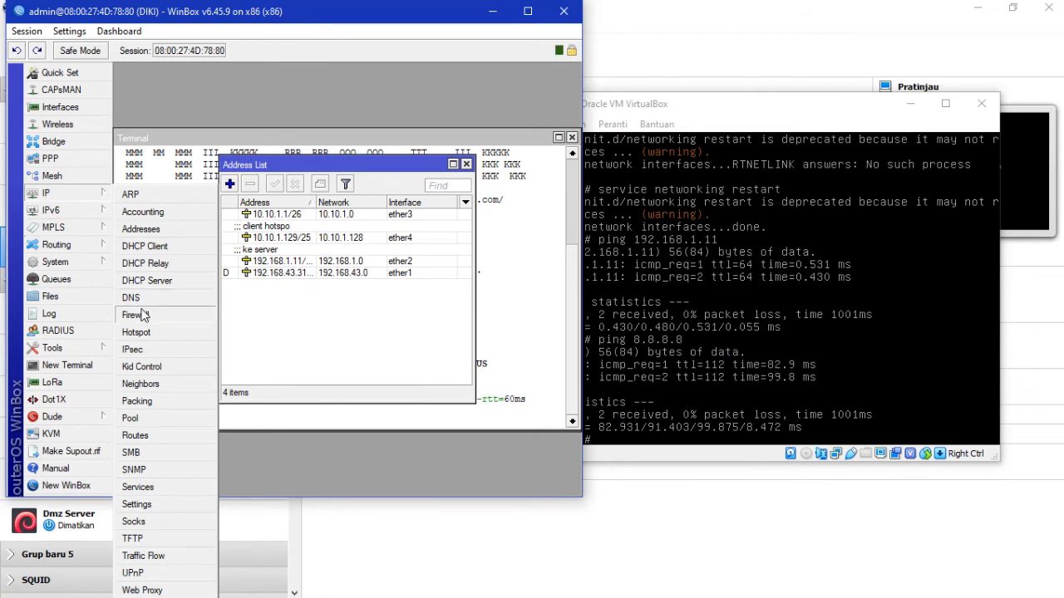
pyautogui.click(150, 280)
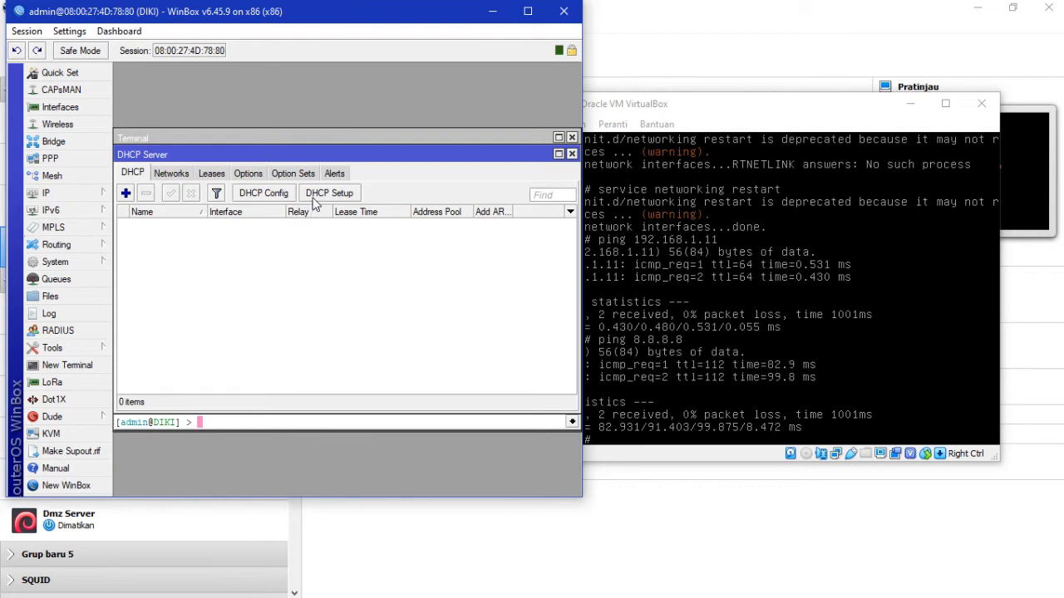
pyautogui.click(316, 196)
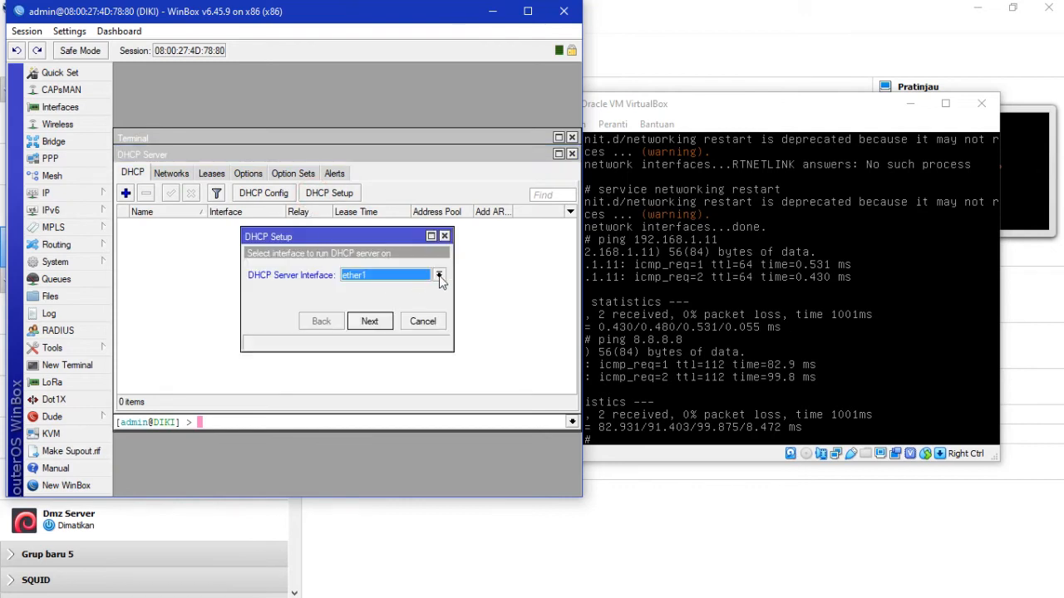
pyautogui.click(438, 275)
pyautogui.click(425, 306)
pyautogui.click(370, 321)
pyautogui.click(370, 320)
pyautogui.click(369, 321)
pyautogui.click(370, 321)
pyautogui.click(371, 322)
pyautogui.click(370, 321)
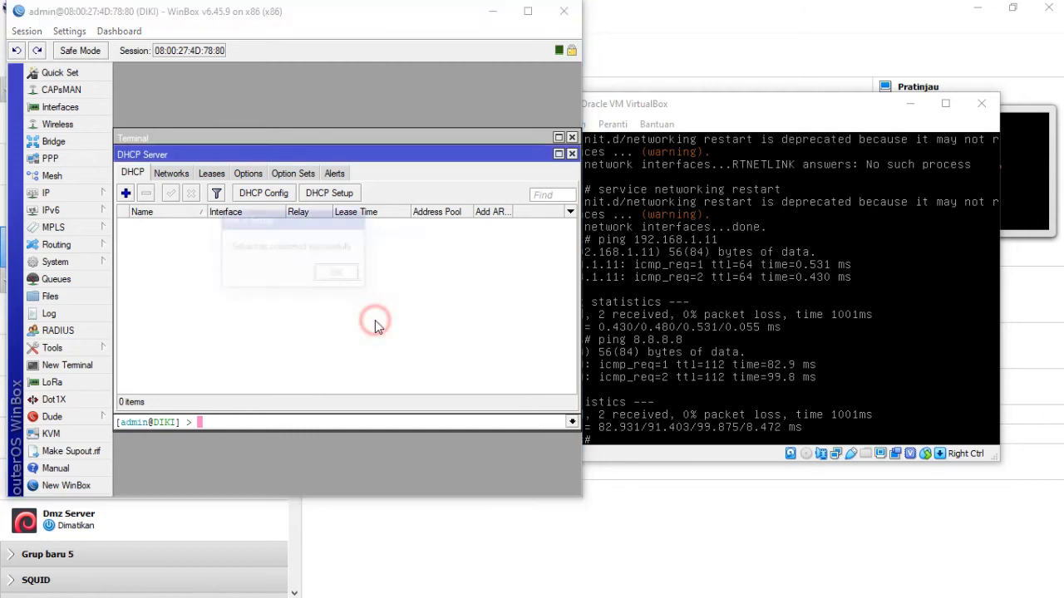
pyautogui.click(335, 274)
# Step: Run DHCP Setup again on ether4, accepting all suggested defaults to create dhcp2
pyautogui.click(332, 194)
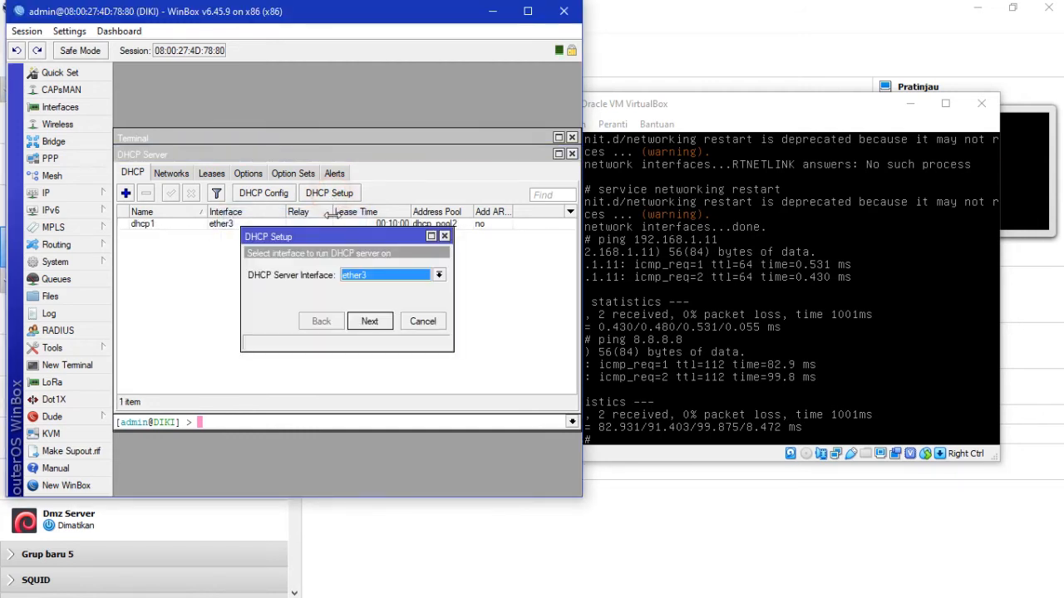
pyautogui.click(438, 277)
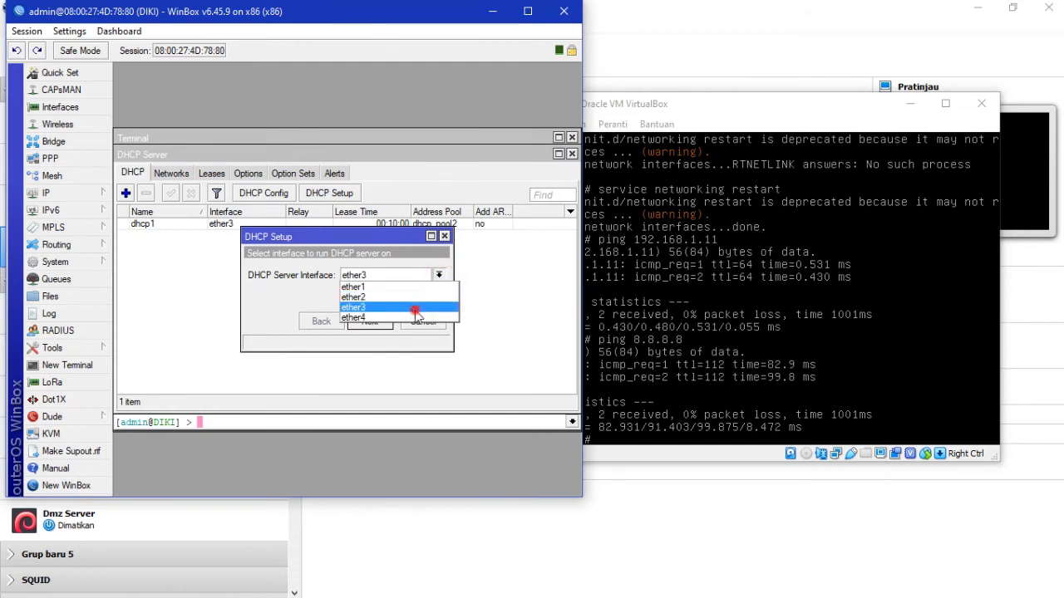
pyautogui.click(419, 311)
pyautogui.click(440, 277)
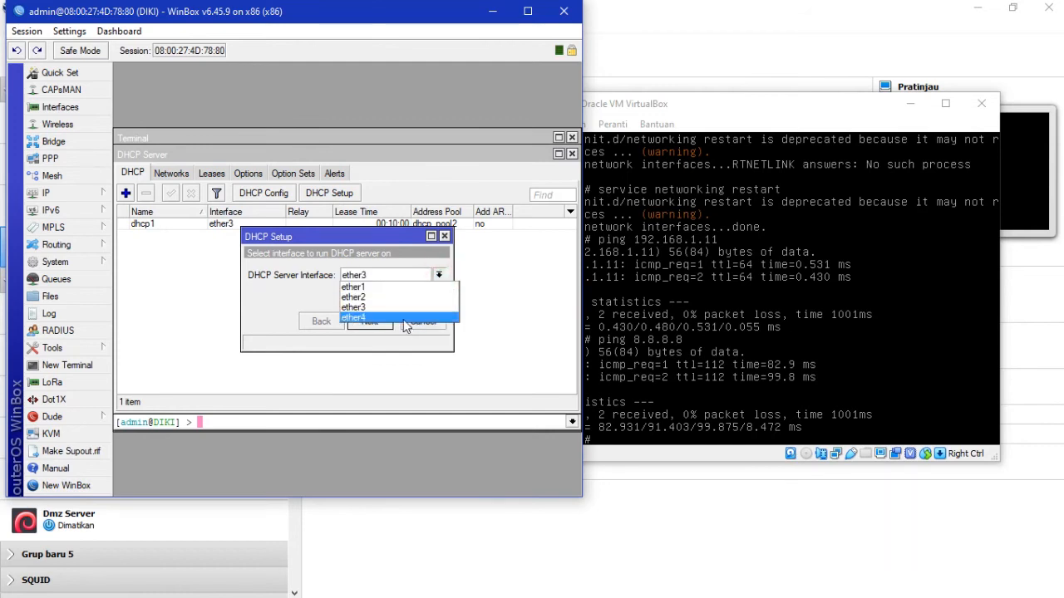
pyautogui.click(403, 318)
pyautogui.click(370, 322)
pyautogui.click(370, 322)
pyautogui.click(370, 322)
pyautogui.click(370, 321)
pyautogui.click(370, 321)
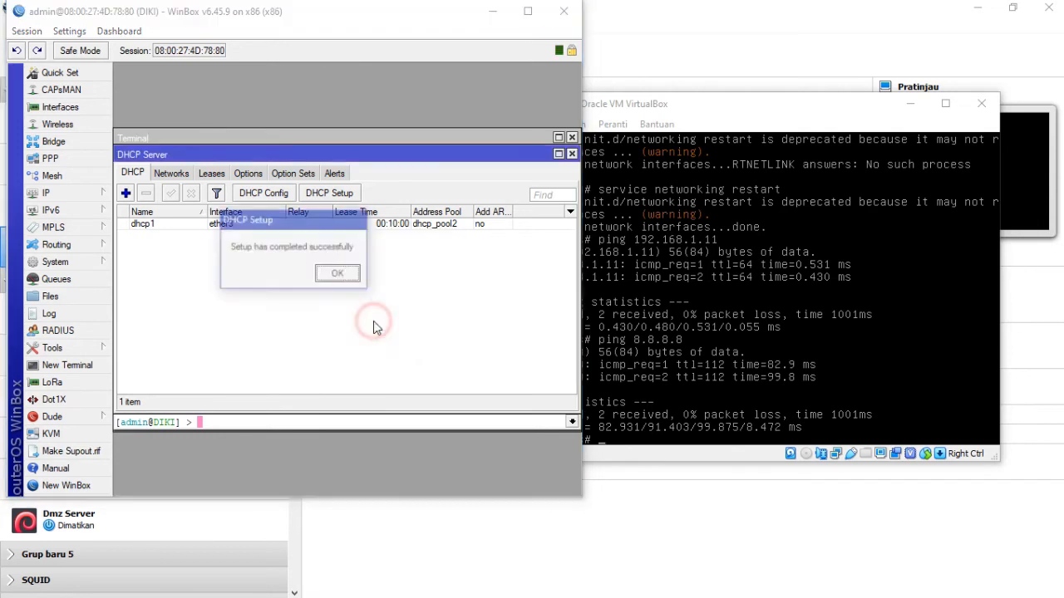
pyautogui.click(338, 275)
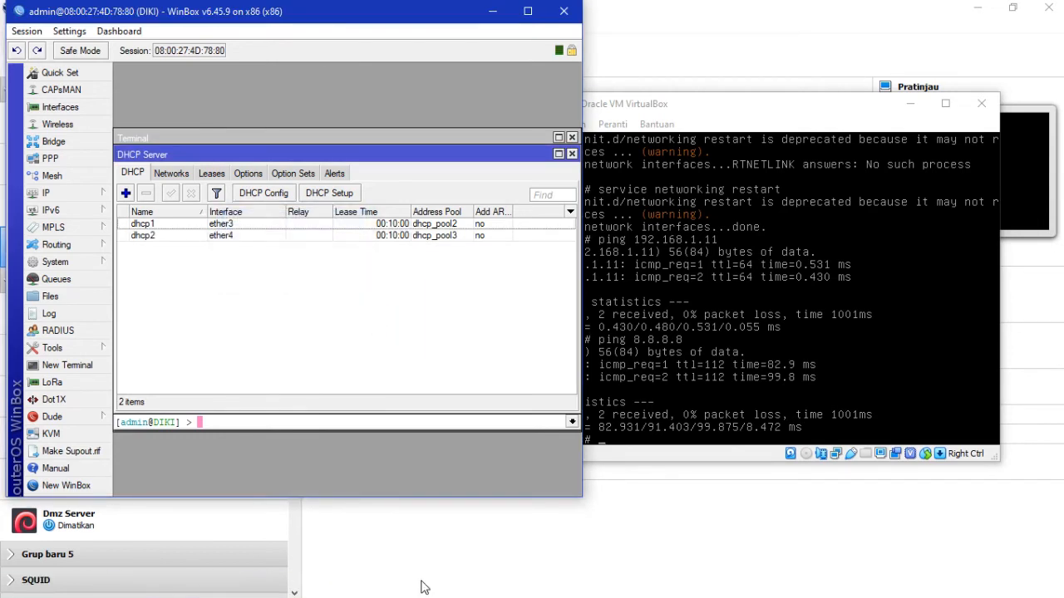
# Step: On XP client 1, open the Local Area Connection properties from Network Connections
pyautogui.moveTo(354, 590)
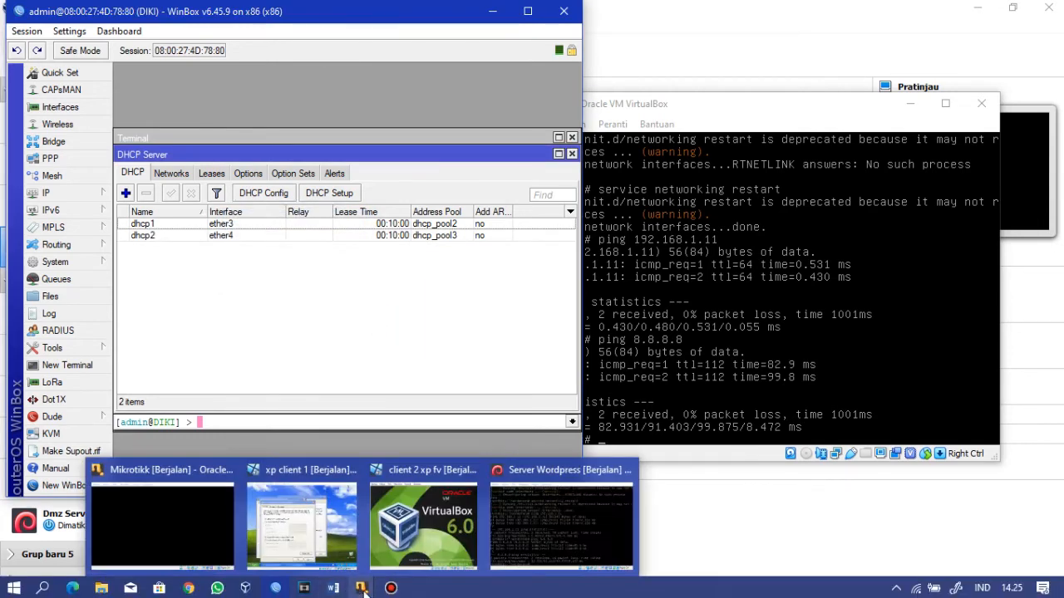
pyautogui.click(312, 536)
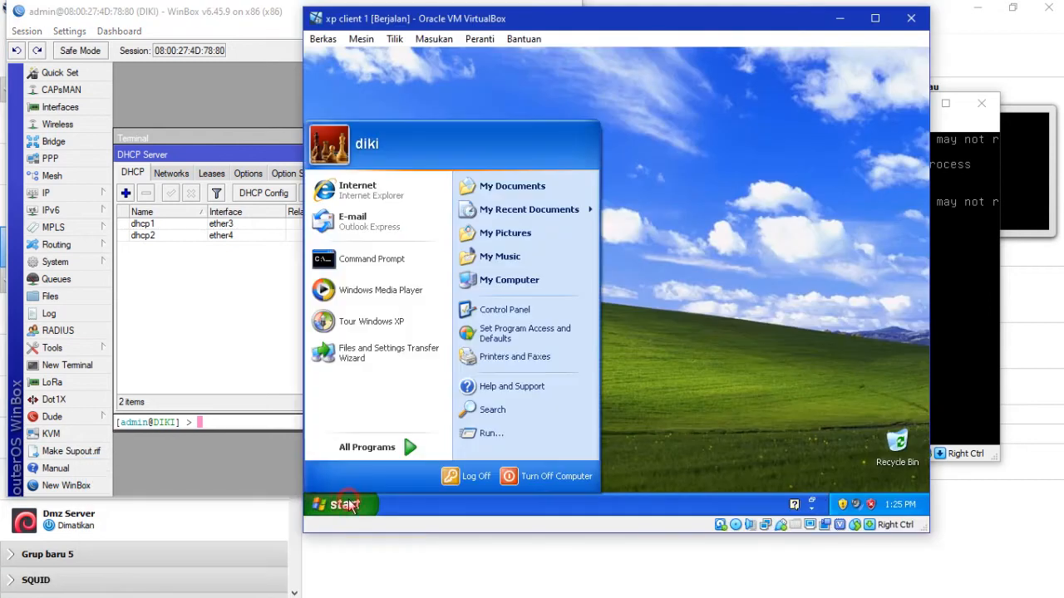
pyautogui.click(493, 310)
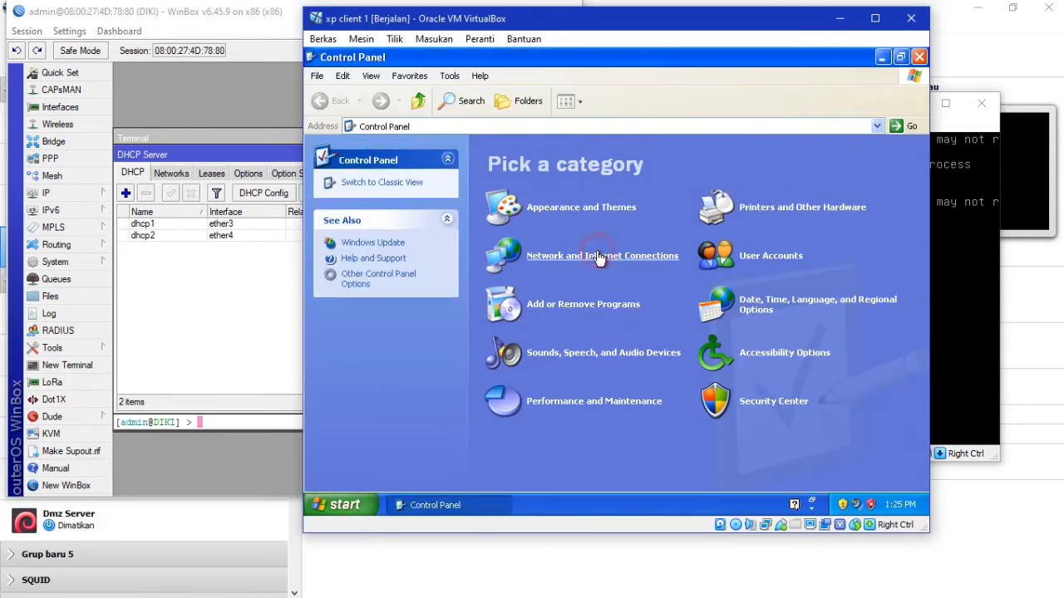
pyautogui.click(596, 254)
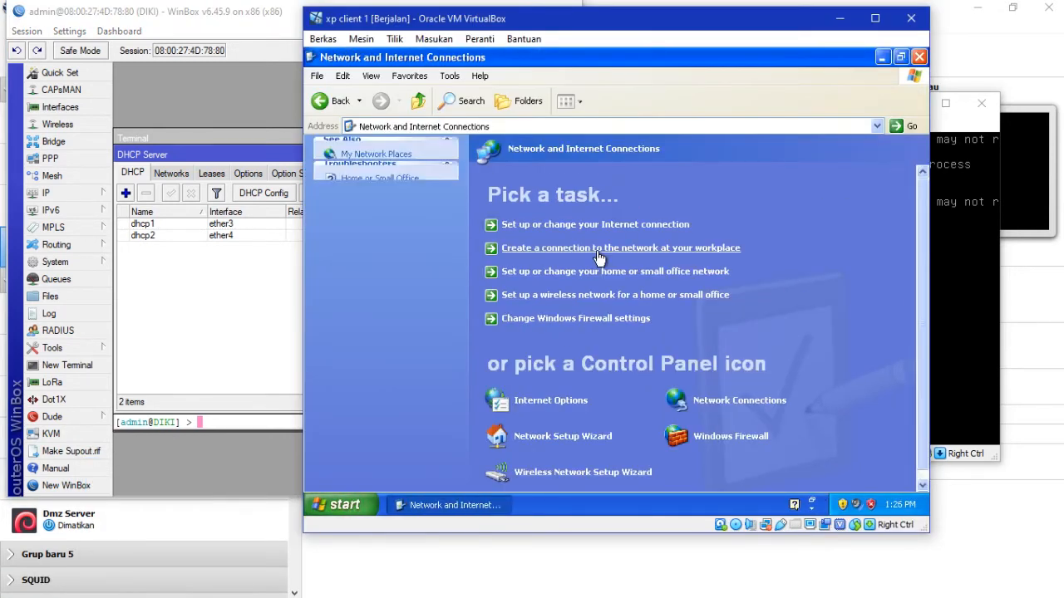
pyautogui.click(692, 411)
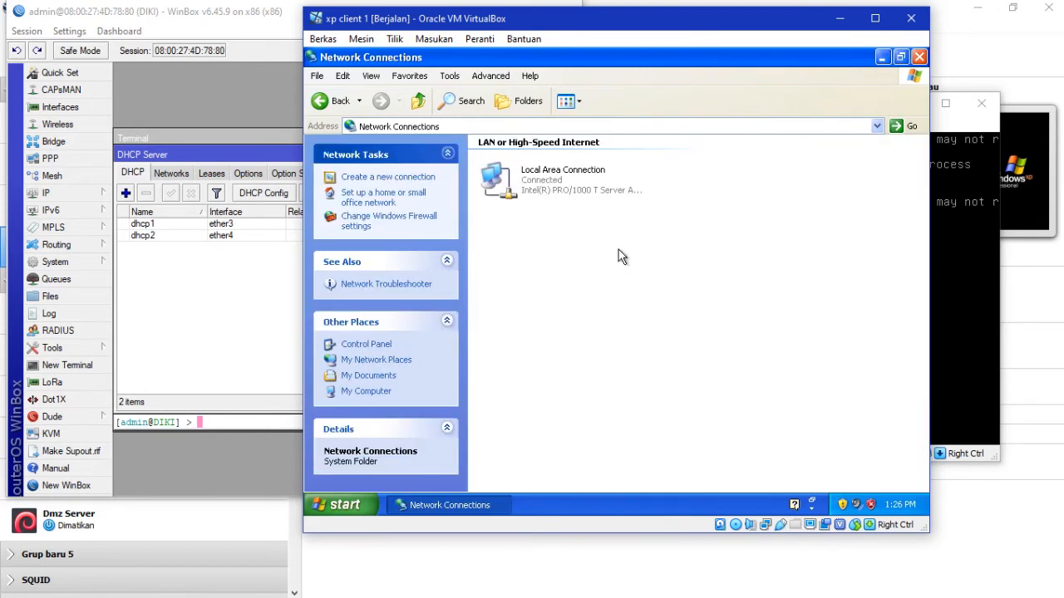
pyautogui.click(558, 198)
pyautogui.rightClick(559, 198)
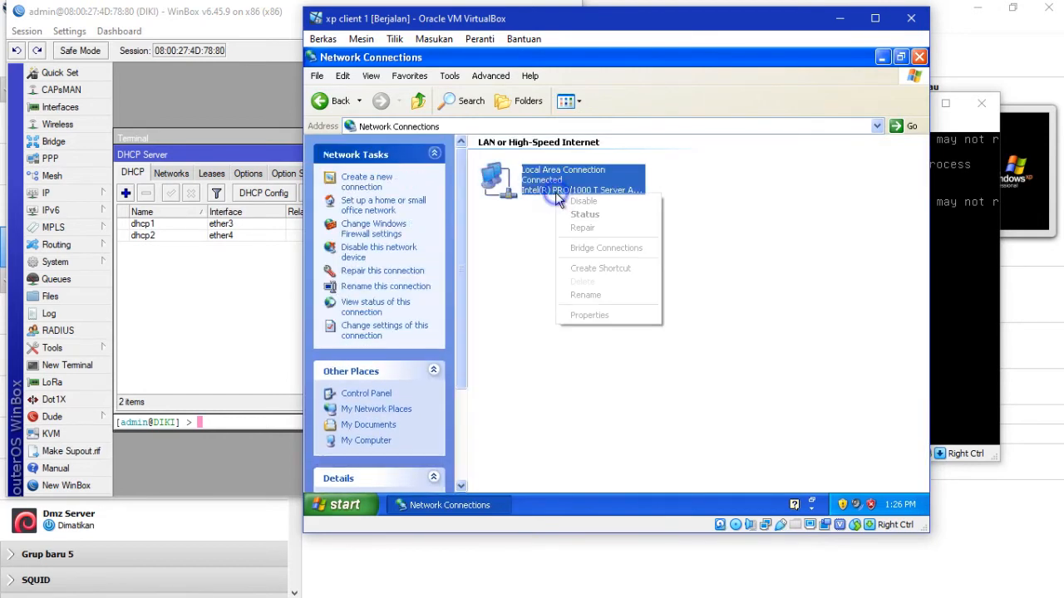
pyautogui.click(595, 315)
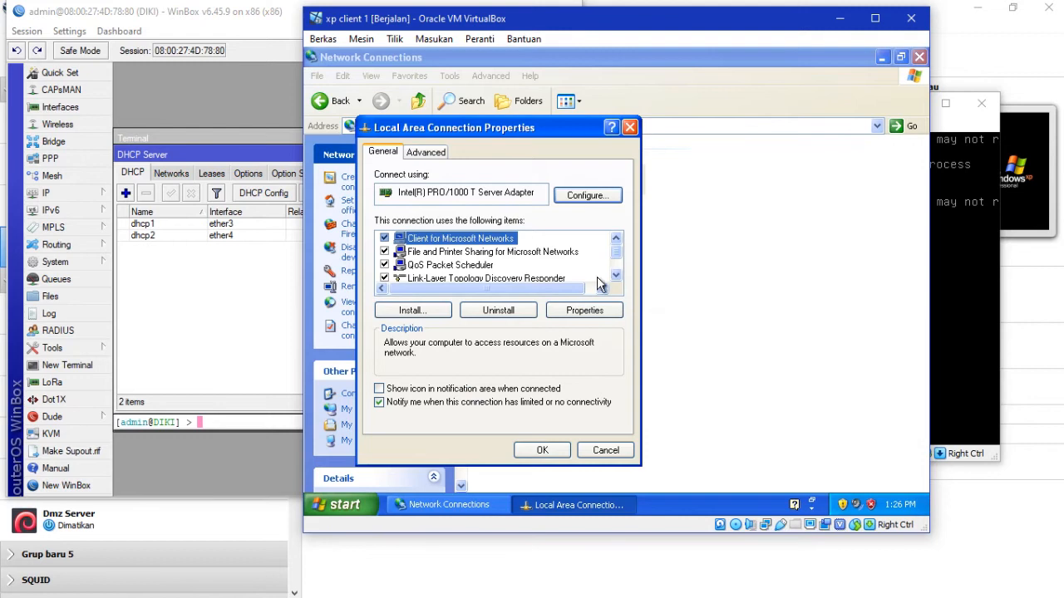
# Step: Set Internet Protocol (TCP/IP) to obtain the IP and DNS server addresses automatically
pyautogui.click(616, 259)
pyautogui.click(479, 269)
pyautogui.click(480, 278)
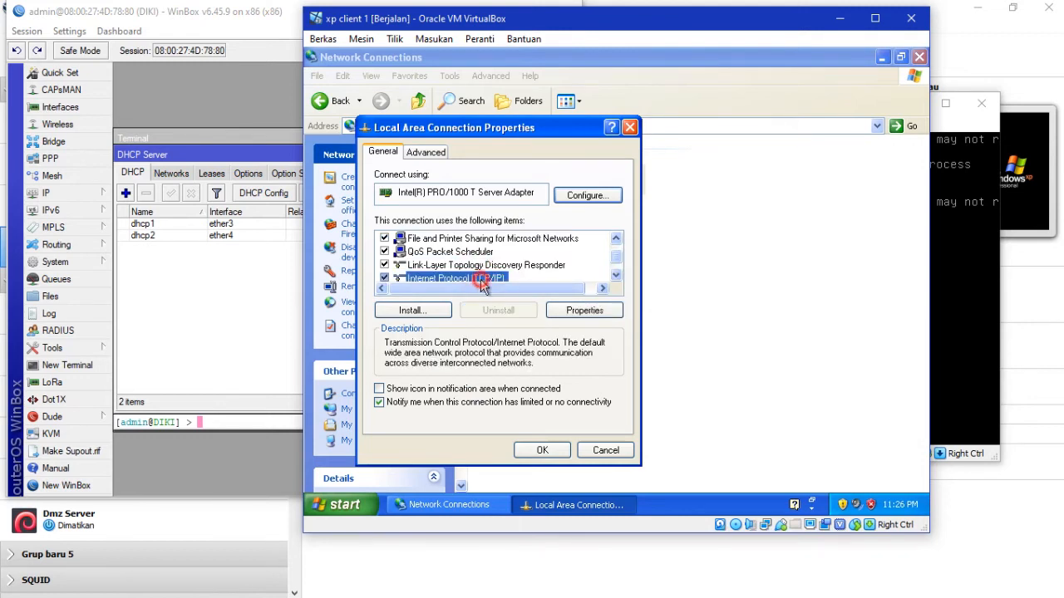
pyautogui.click(584, 312)
pyautogui.click(497, 258)
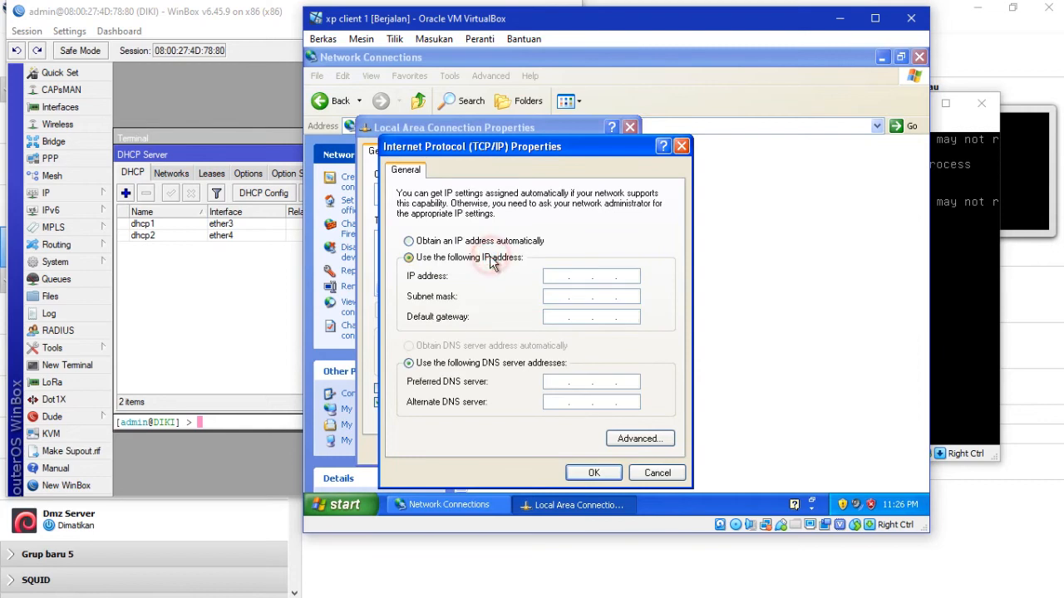
pyautogui.click(454, 241)
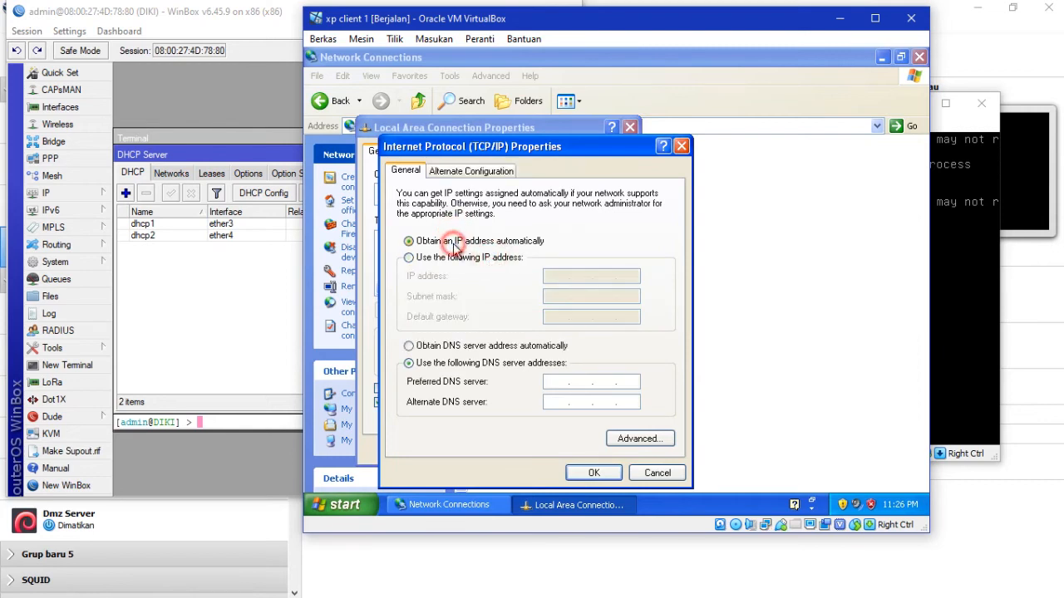
pyautogui.click(408, 346)
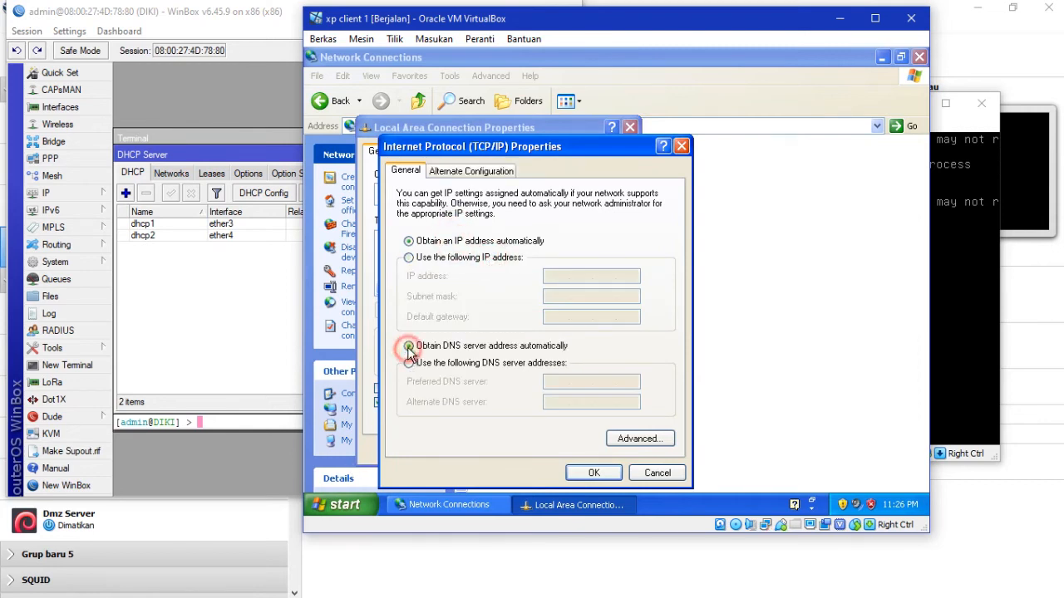
pyautogui.click(593, 472)
pyautogui.click(543, 449)
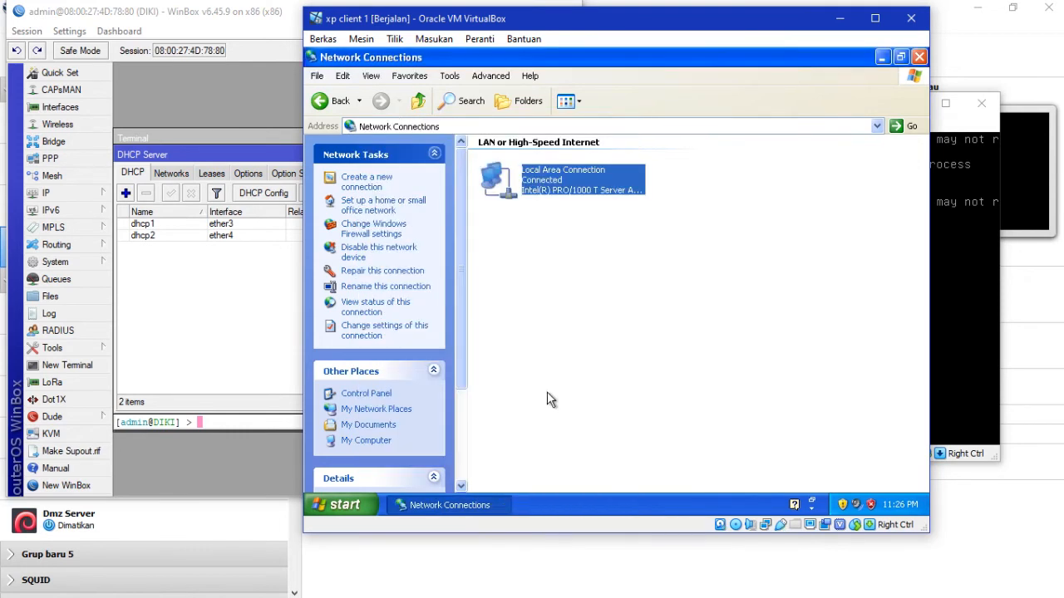
# Step: Check the connection's Support tab shows DHCP address 10.10.1.3, then close the Status dialog
pyautogui.rightClick(535, 167)
pyautogui.click(551, 191)
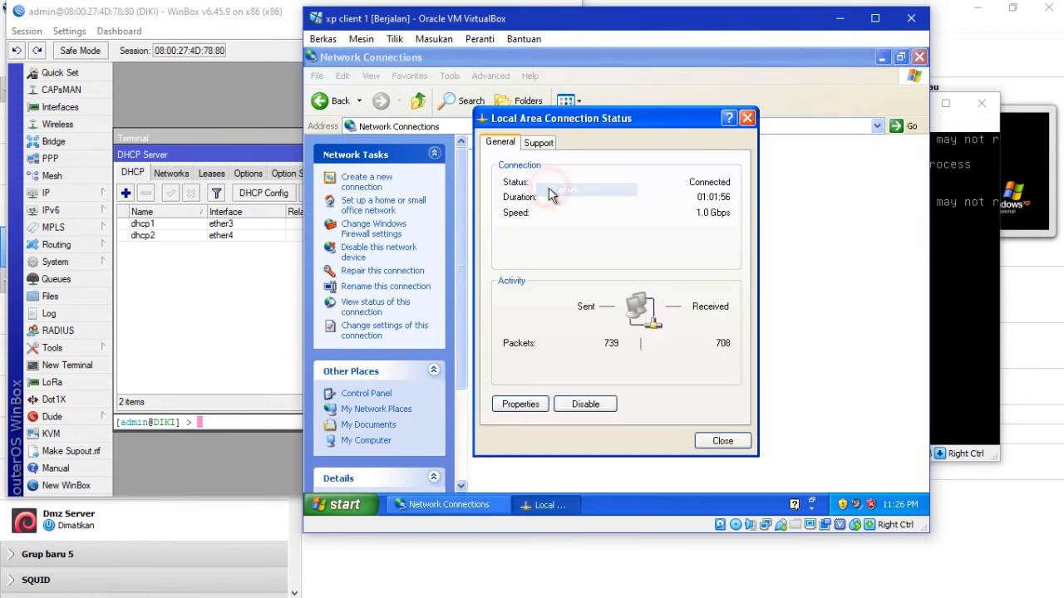
pyautogui.click(546, 144)
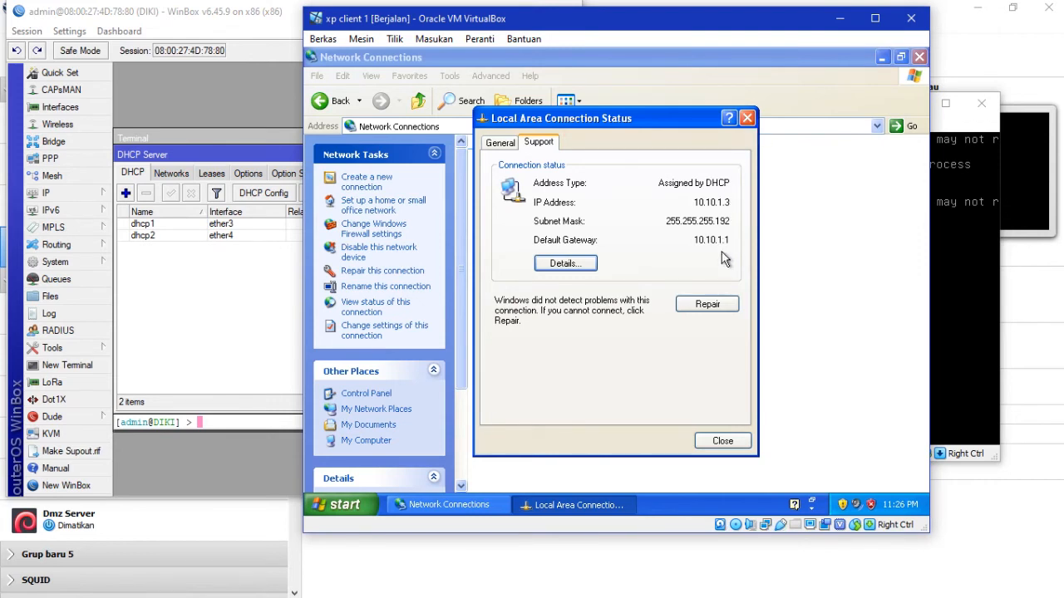
pyautogui.click(747, 118)
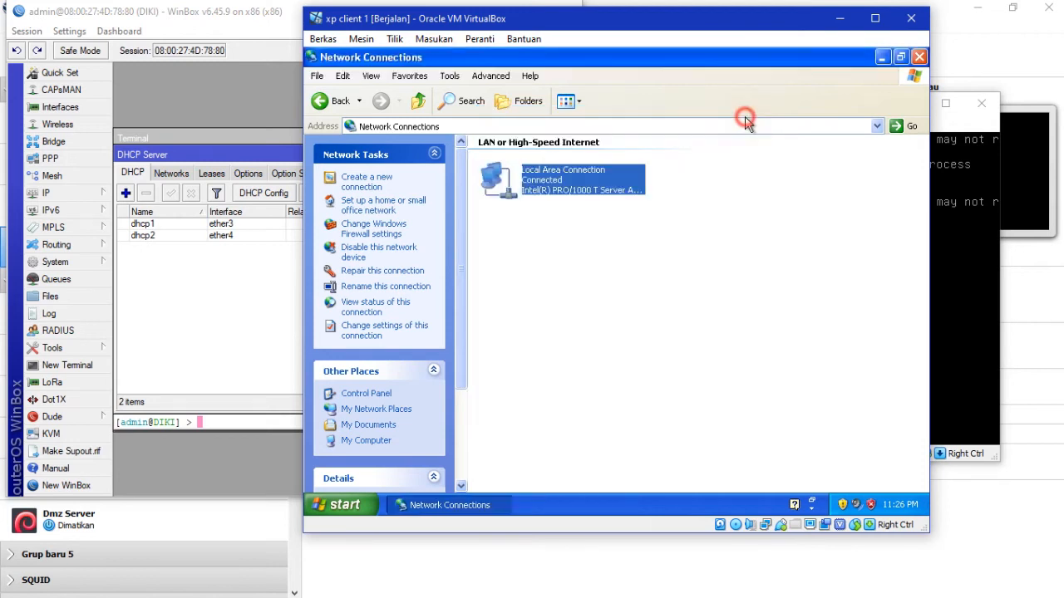
# Step: From a command prompt, ping 10.10.1.1 and 8.8.8.8, stopping each with Ctrl+C
pyautogui.click(919, 57)
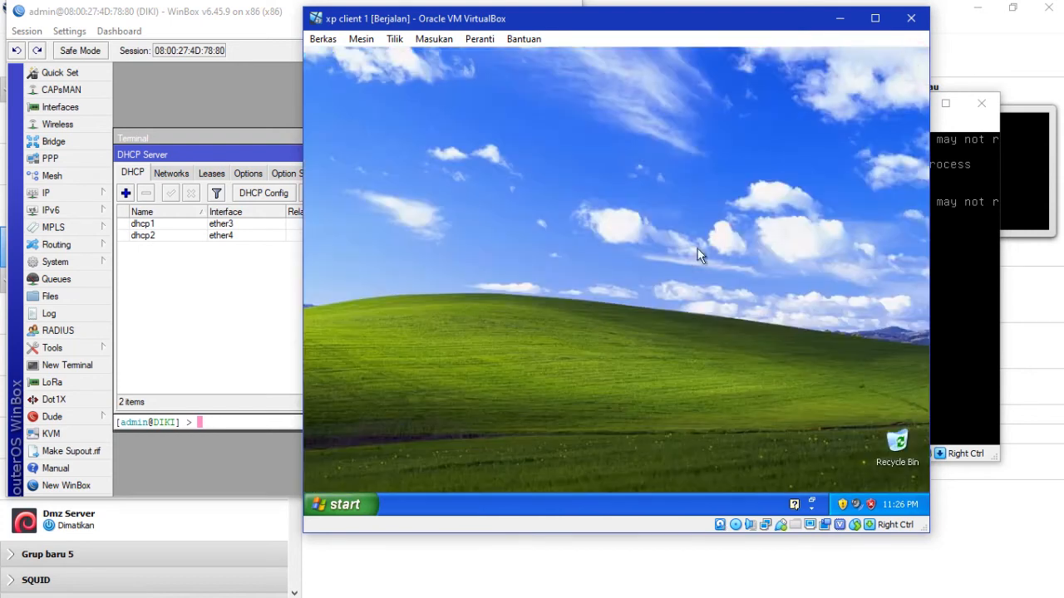
pyautogui.press('super+r')
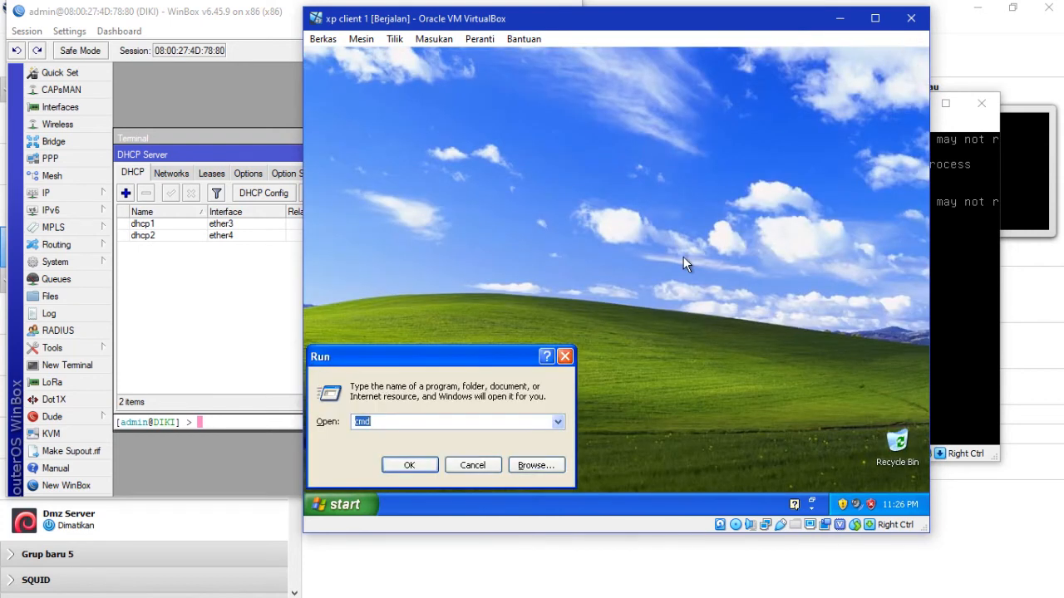
pyautogui.press('Return')
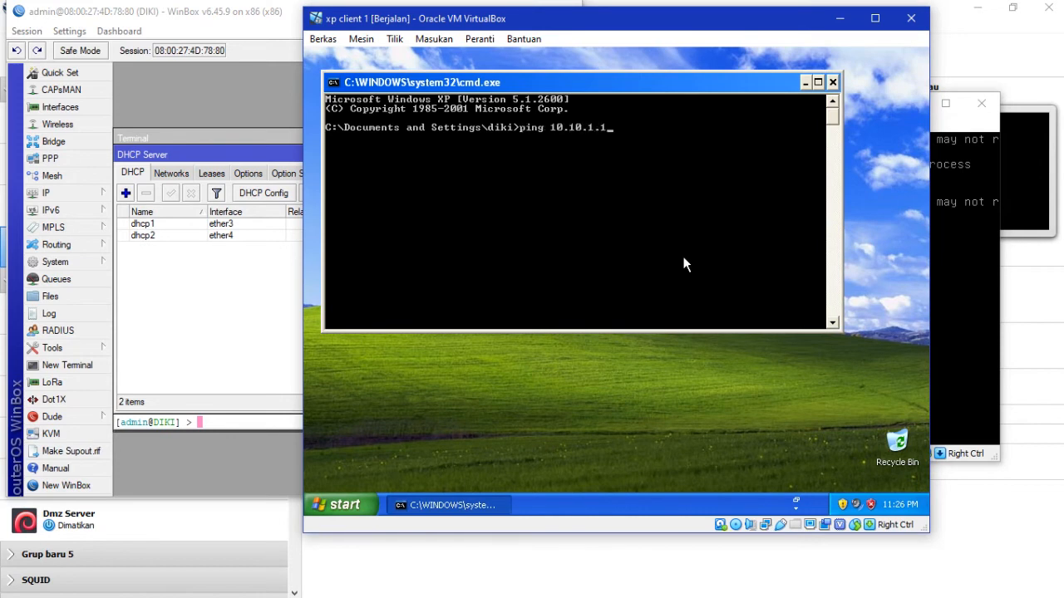
pyautogui.write('ping 10.10.1.1')
pyautogui.press('Return')
pyautogui.hotkey('ctrl', 'c')
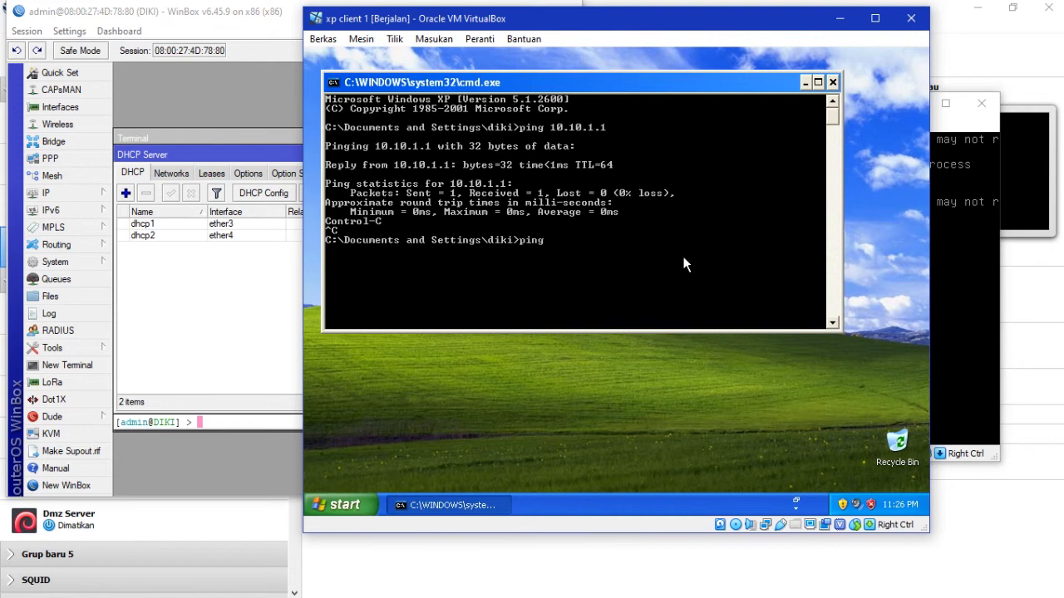
pyautogui.write('ping 8.8.8.8')
pyautogui.press('Return')
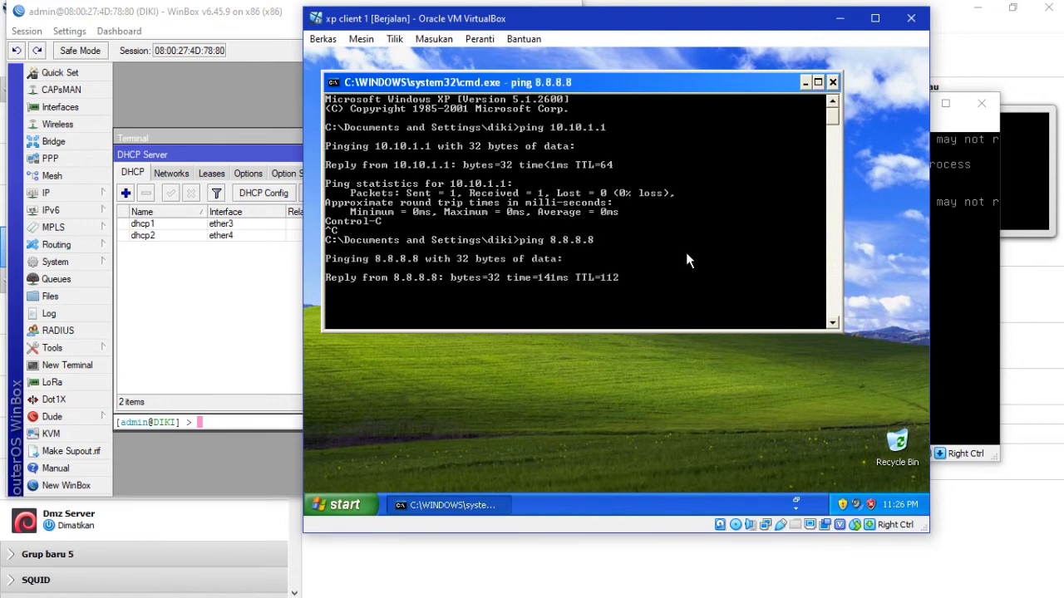
pyautogui.hotkey('ctrl', 'c')
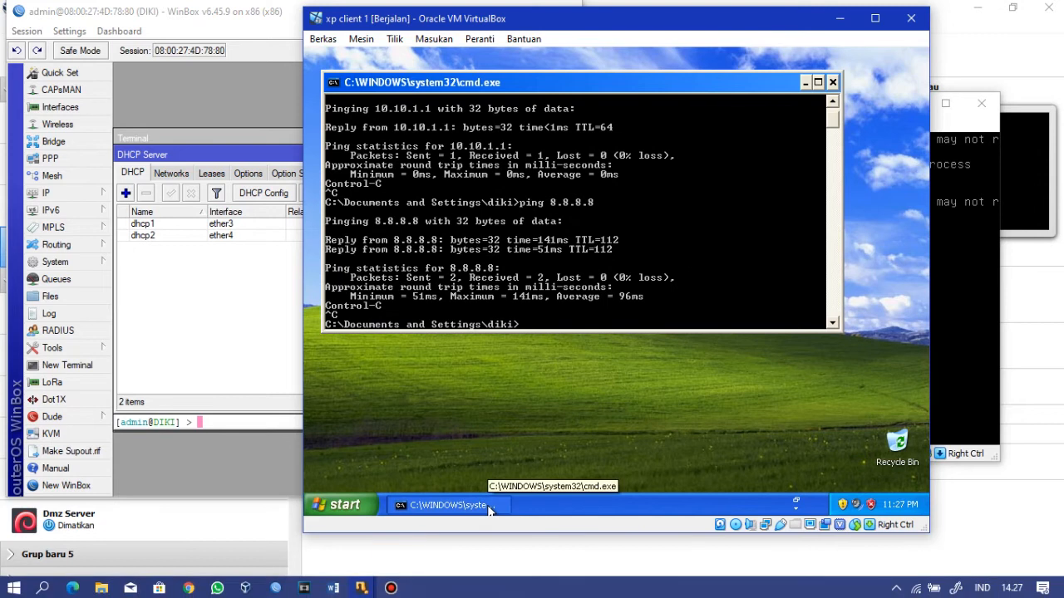
# Step: Switch to the client 2 xp fv machine and open its Local Area Connection properties
pyautogui.moveTo(360, 587)
pyautogui.click(409, 552)
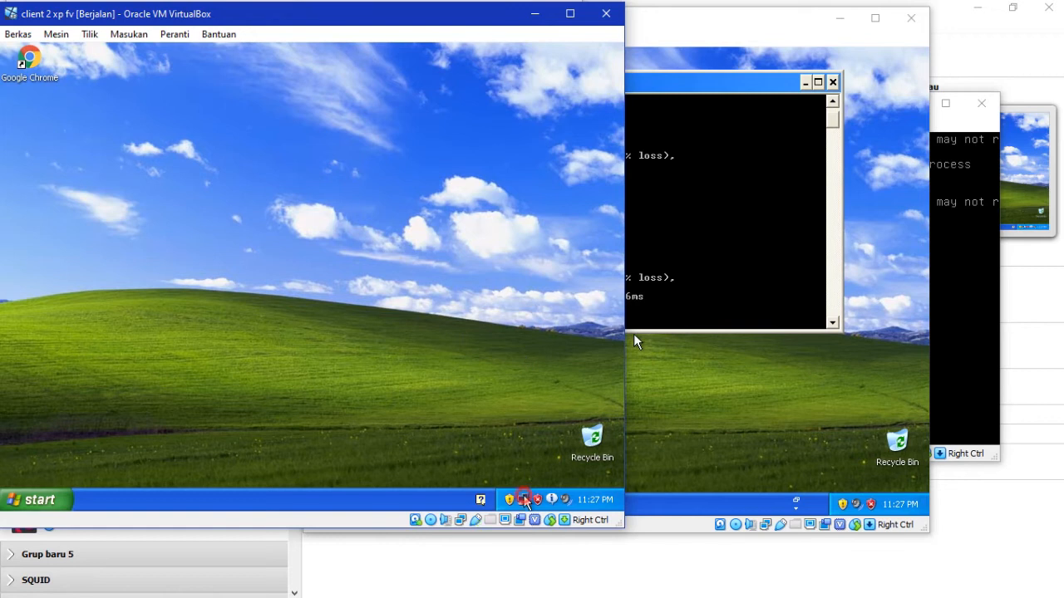
pyautogui.doubleClick(526, 499)
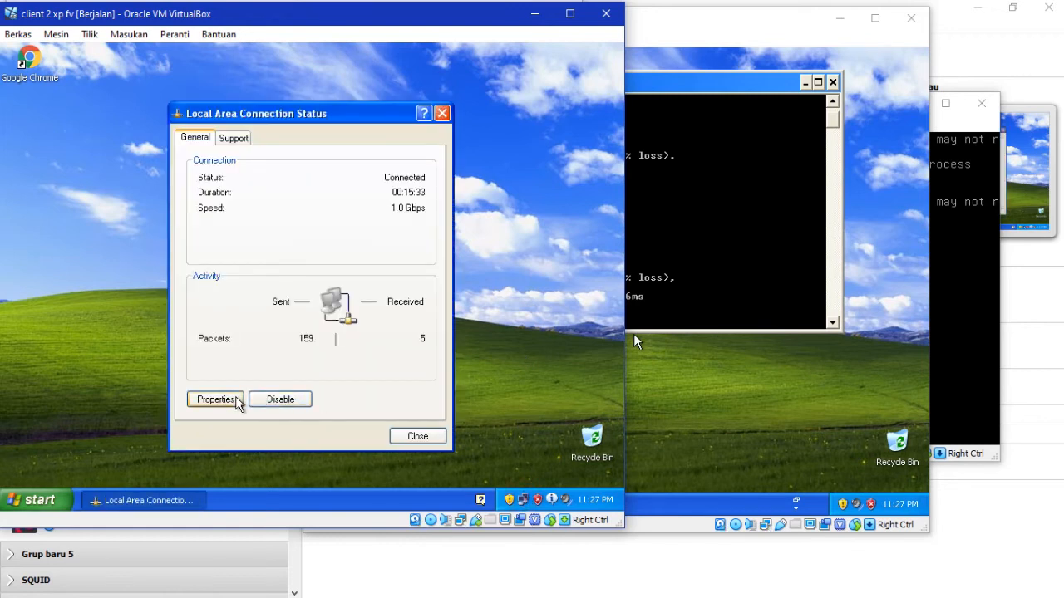
pyautogui.click(237, 399)
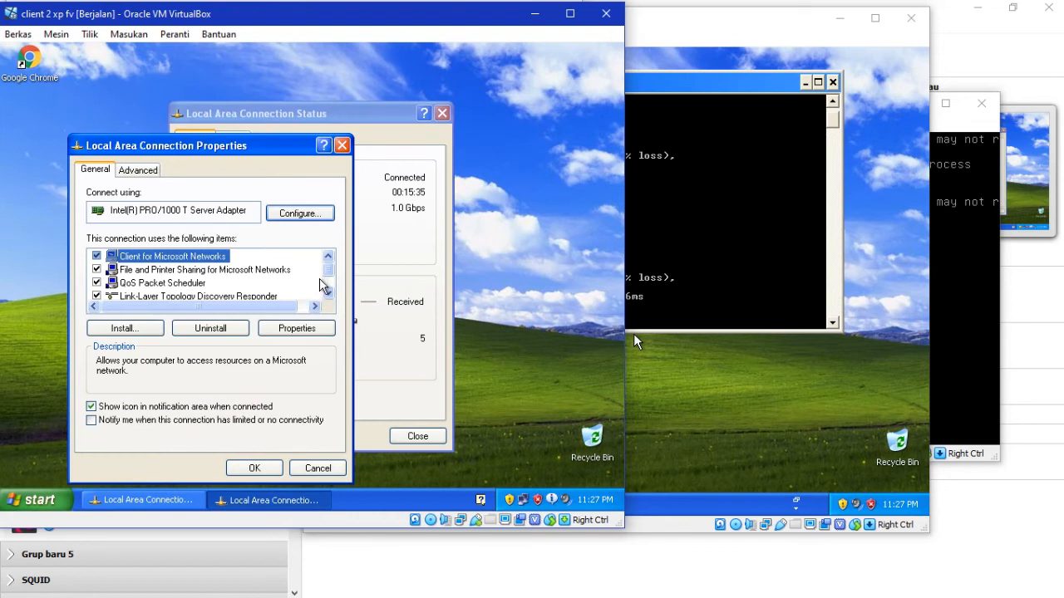
# Step: Set Internet Protocol (TCP/IP) to obtain the IP and DNS server addresses automatically
pyautogui.moveTo(330, 269); pyautogui.dragTo(329, 286)
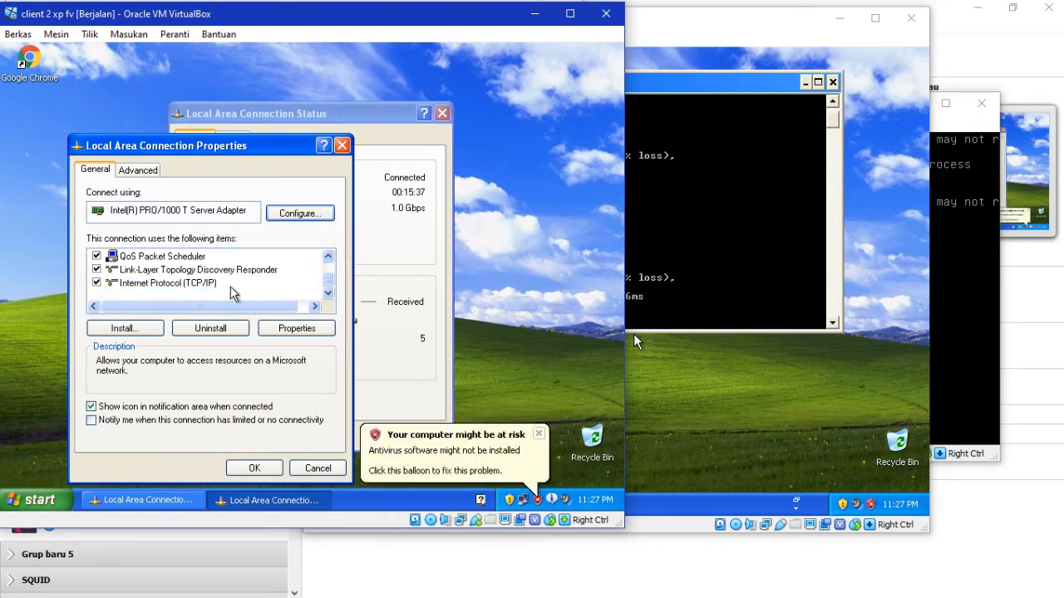
pyautogui.click(218, 284)
pyautogui.click(279, 330)
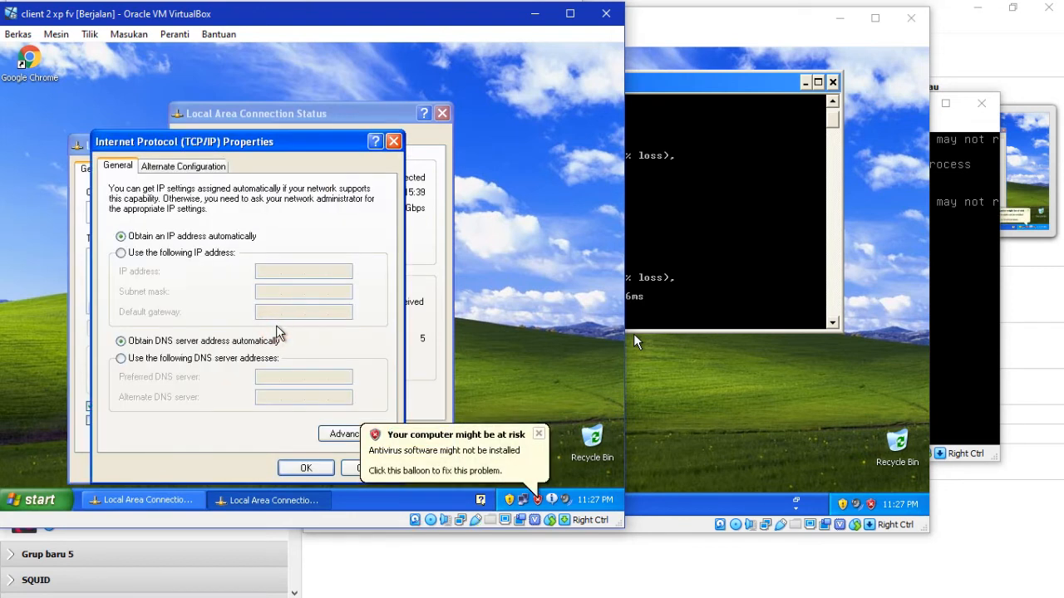
pyautogui.click(188, 253)
pyautogui.click(174, 237)
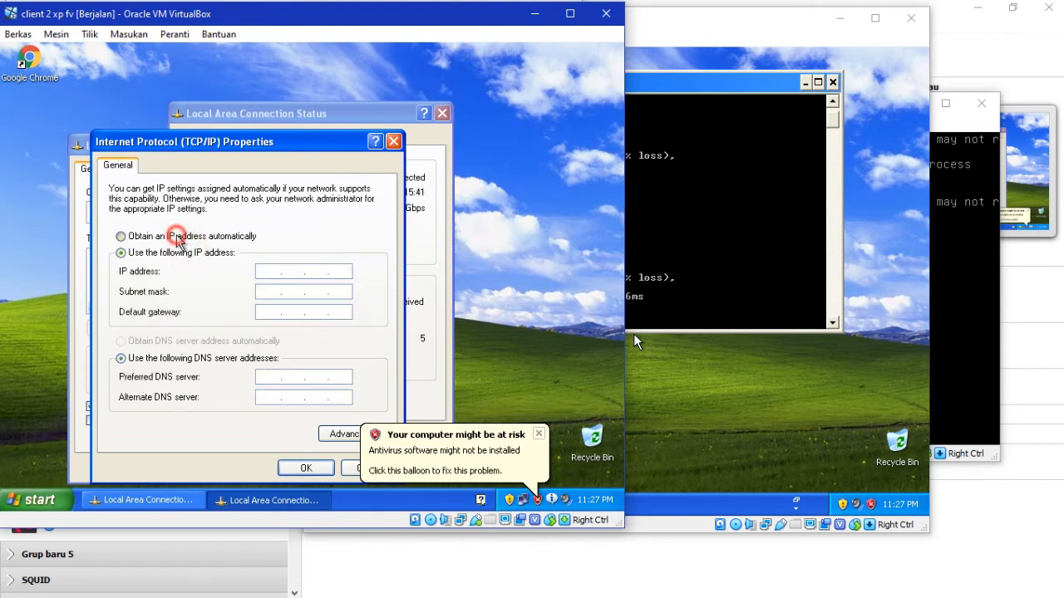
pyautogui.click(154, 341)
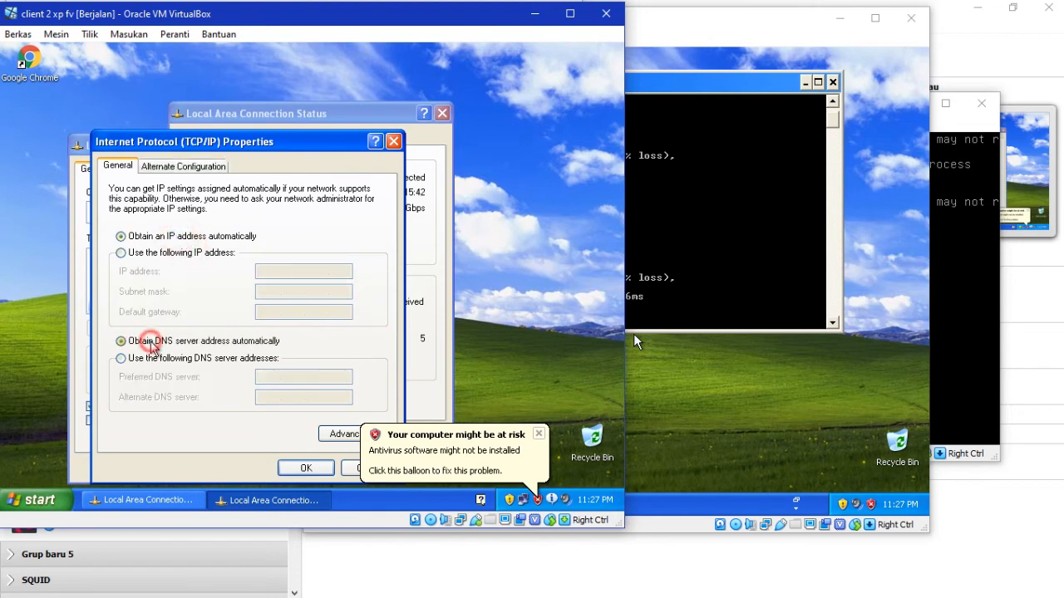
pyautogui.click(304, 468)
pyautogui.click(251, 468)
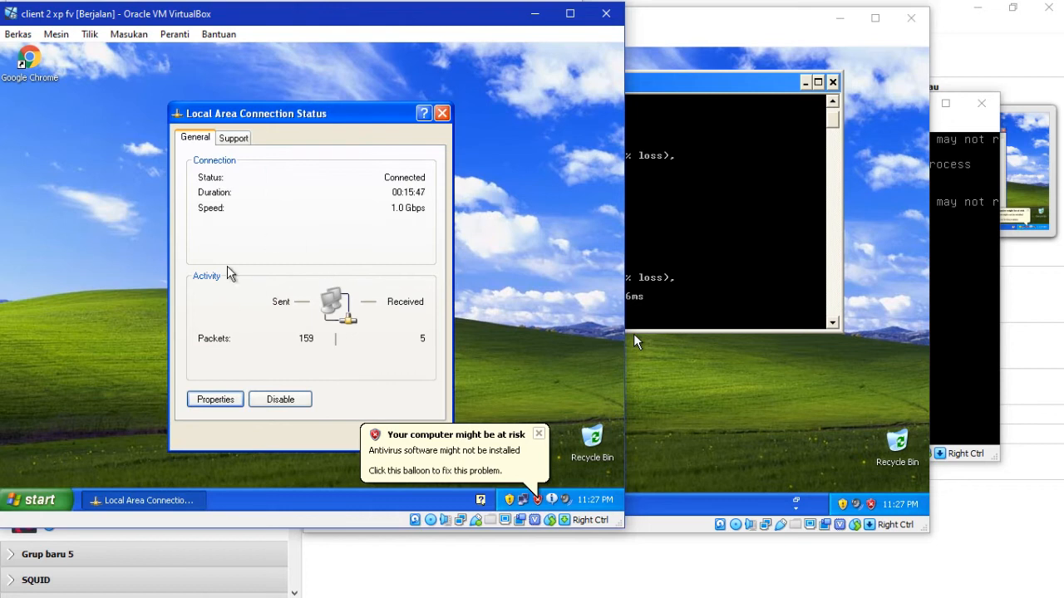
# Step: Confirm the Support tab shows 10.10.1.254 with gateway 10.10.1.129, dismissing warnings, then close status
pyautogui.click(232, 141)
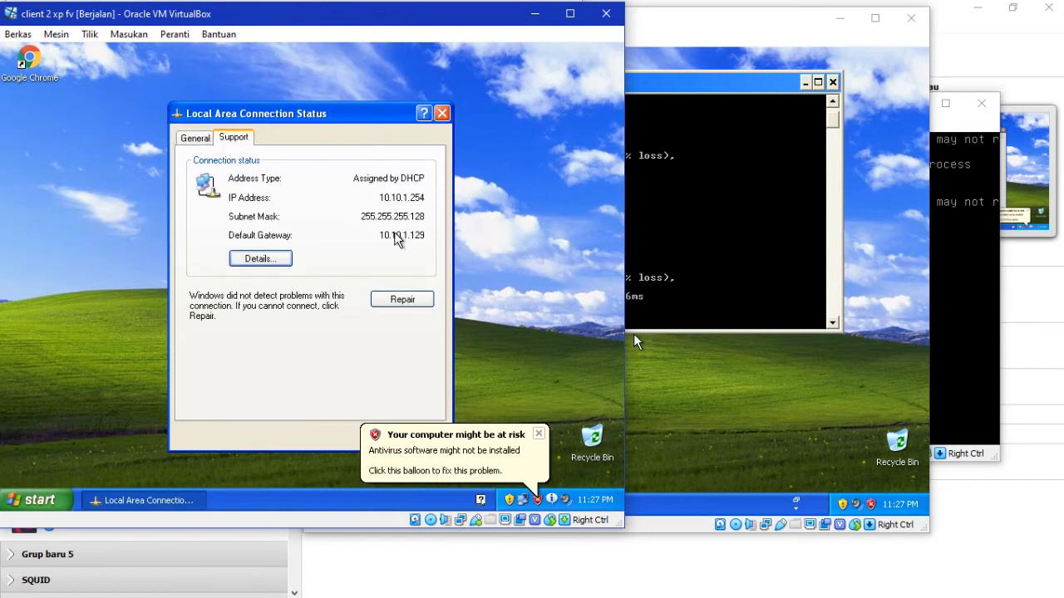
pyautogui.click(539, 433)
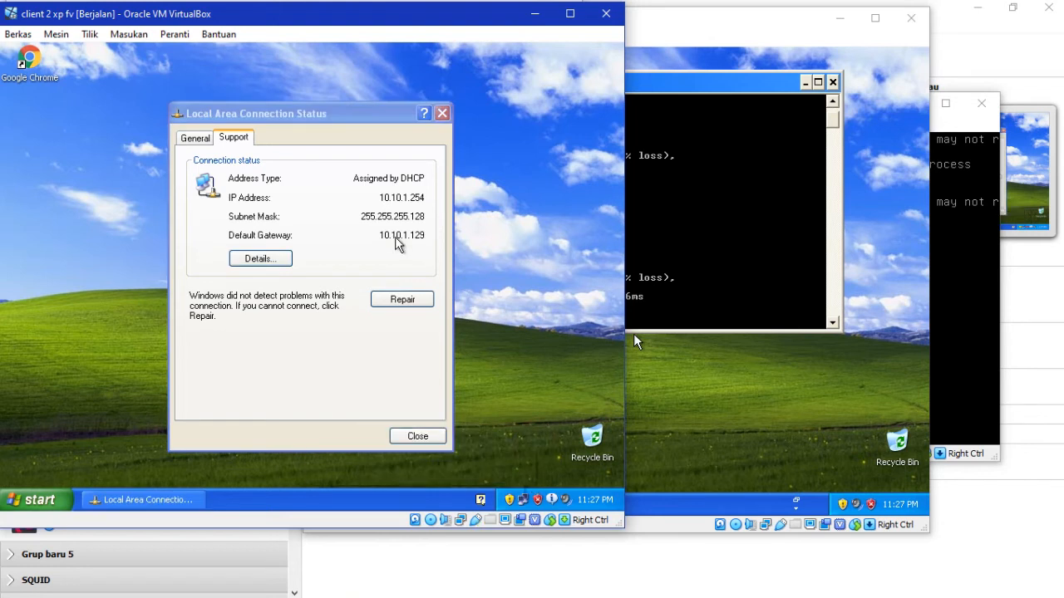
pyautogui.click(397, 241)
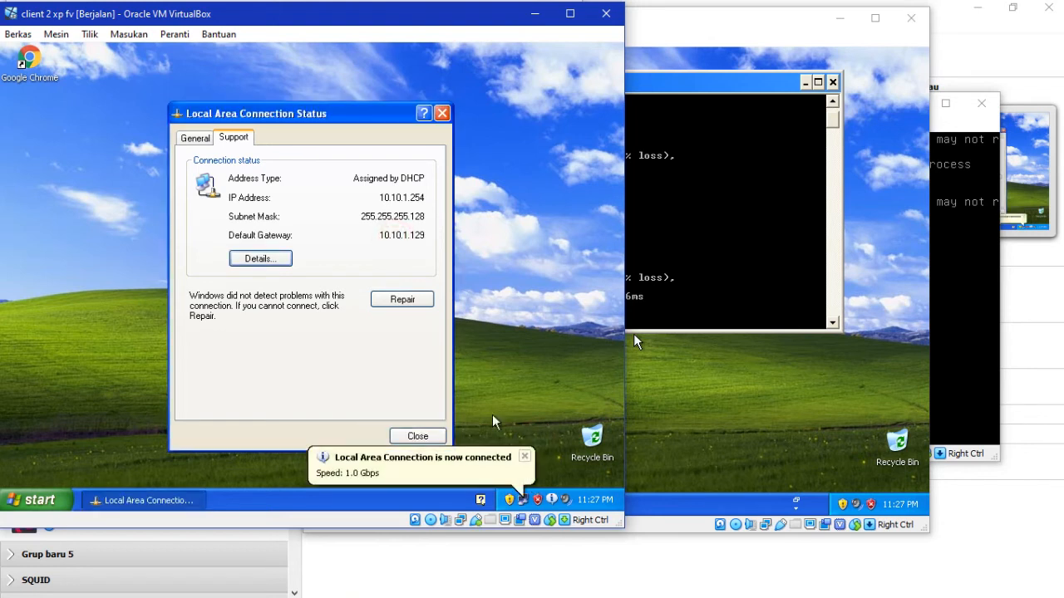
pyautogui.click(525, 457)
pyautogui.click(442, 114)
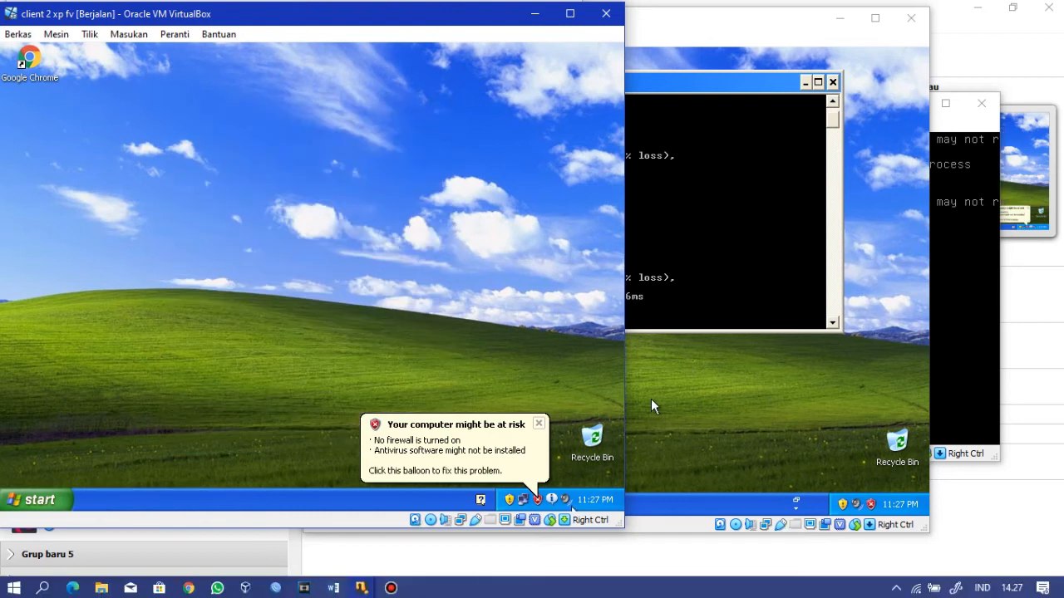
# Step: Dismiss the security warning, switch to the Server Wordpress VM and maximize its window
pyautogui.click(539, 424)
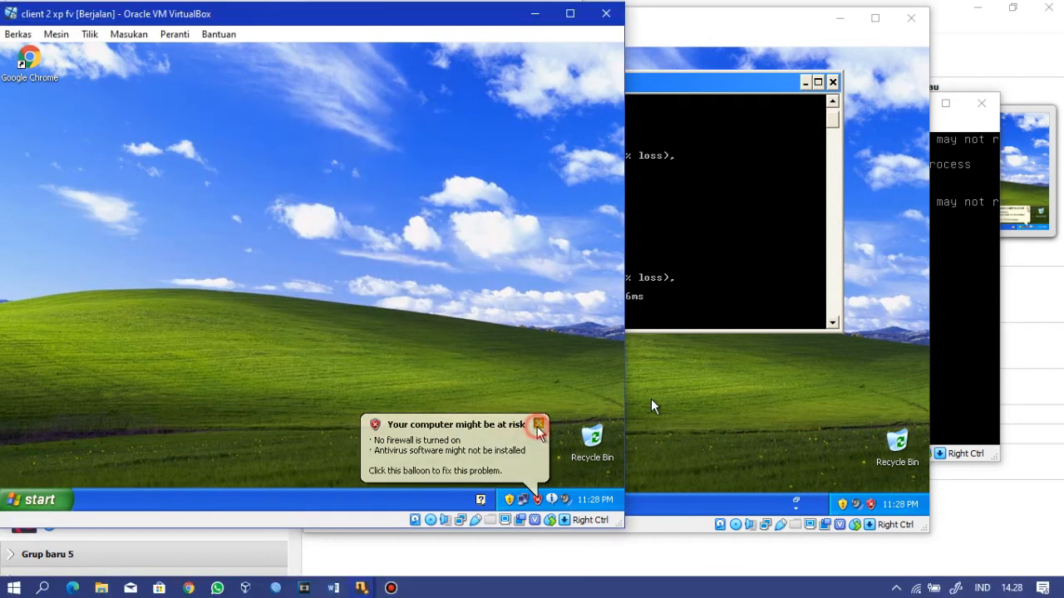
pyautogui.moveTo(391, 588)
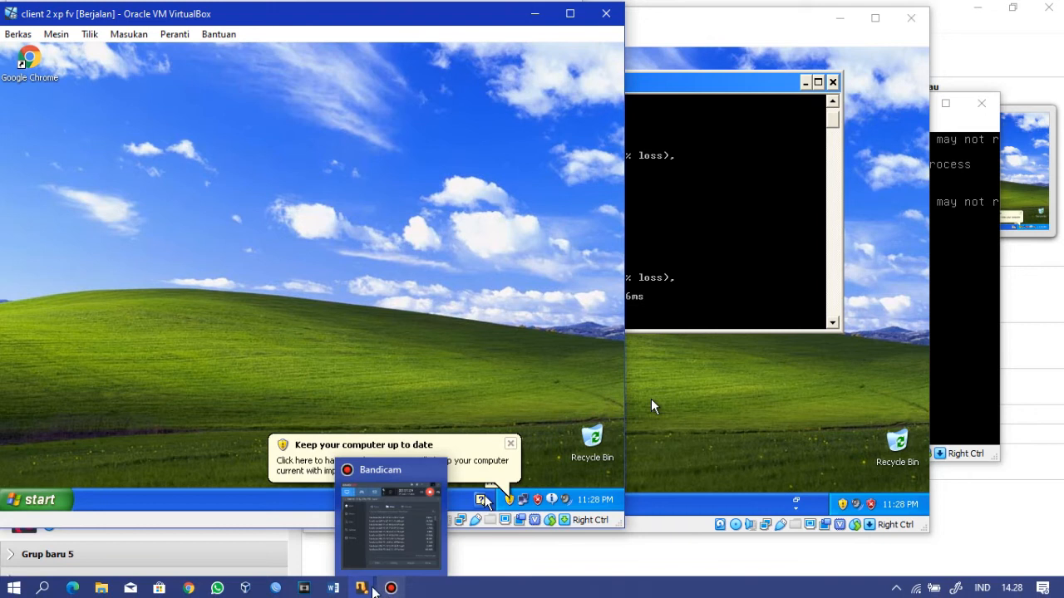
pyautogui.click(541, 550)
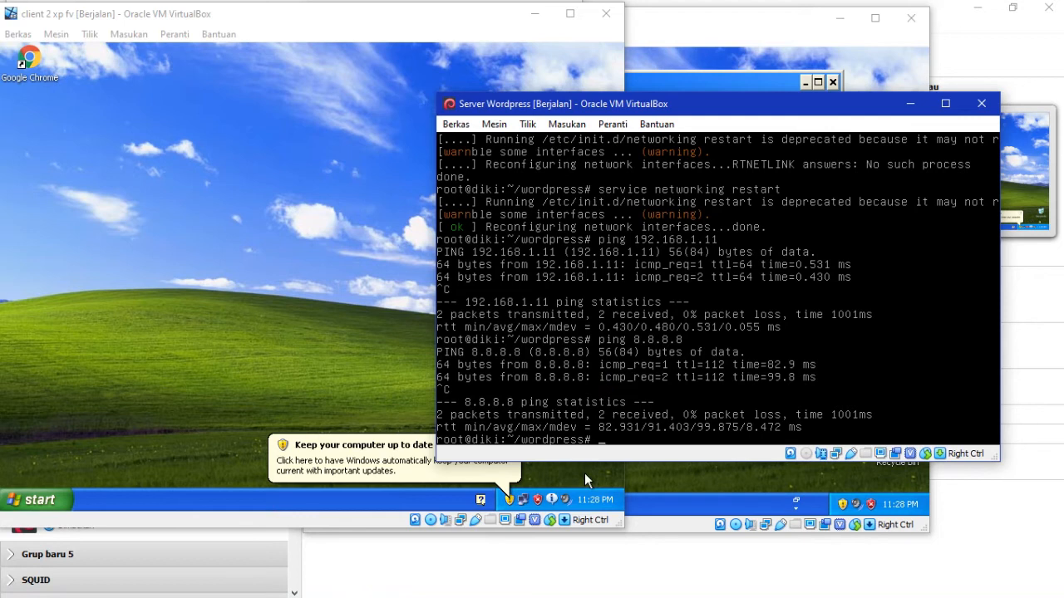
pyautogui.moveTo(478, 596)
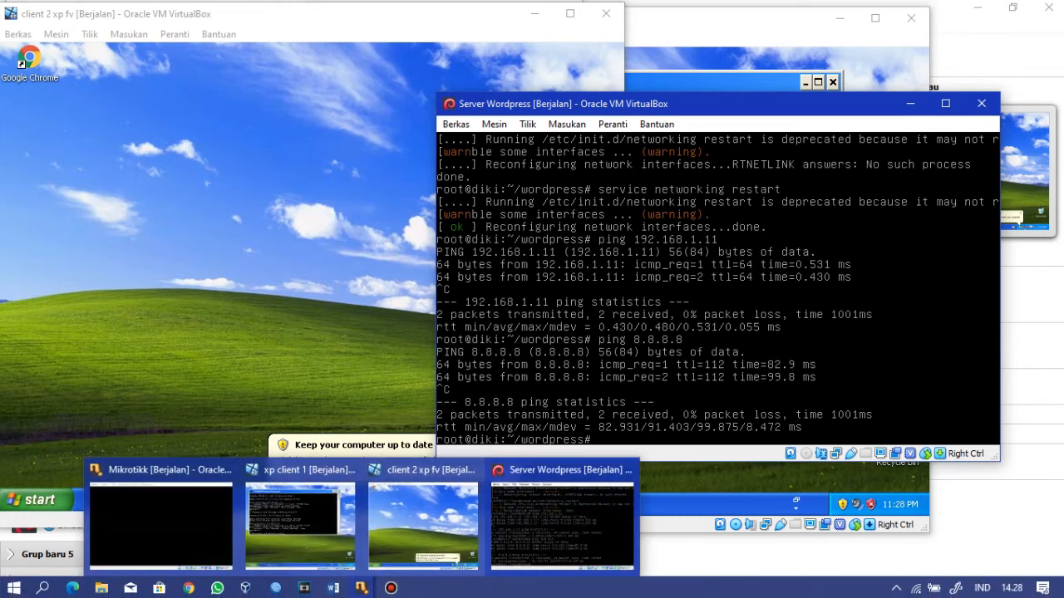
pyautogui.click(944, 104)
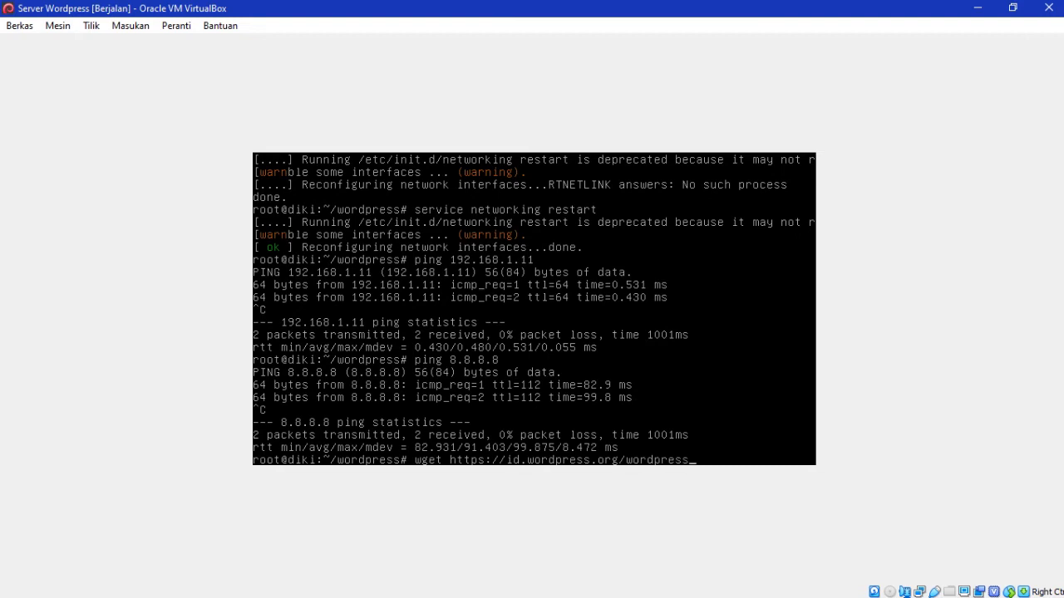
# Step: Download wordpress-4.2.2-id_ID.tar.gz with wget and list the folder to confirm it arrived
pyautogui.write('-4.2.2-id_ID.tar.gz')
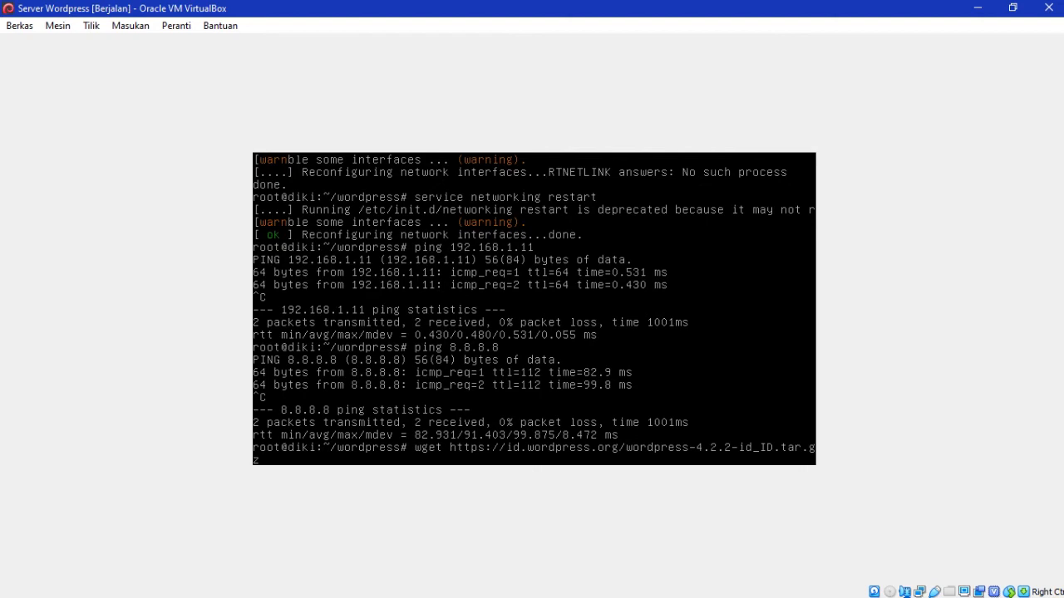
pyautogui.press('Return')
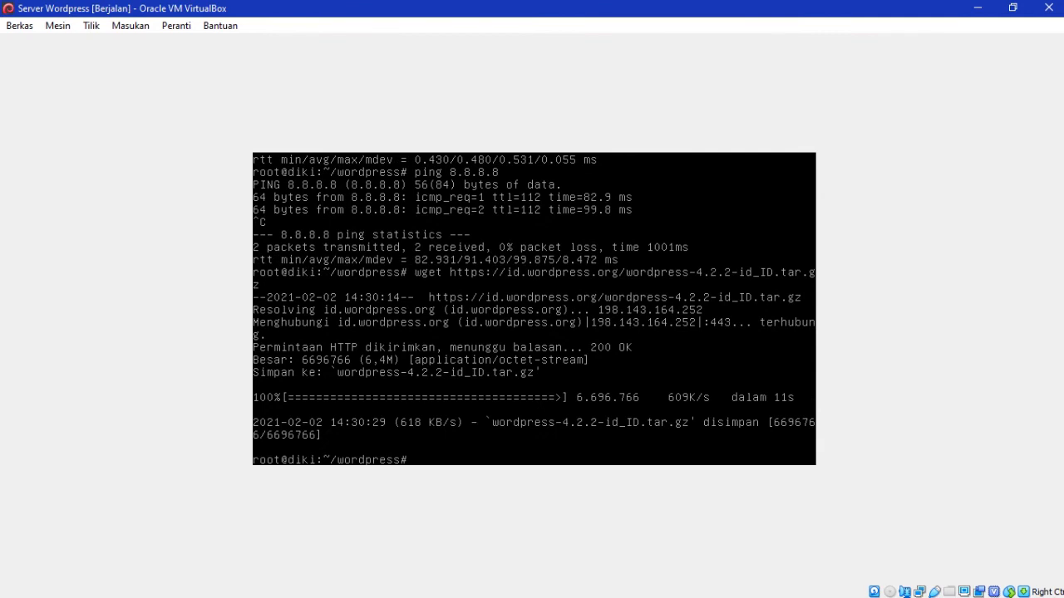
pyautogui.write('ls')
pyautogui.press('Return')
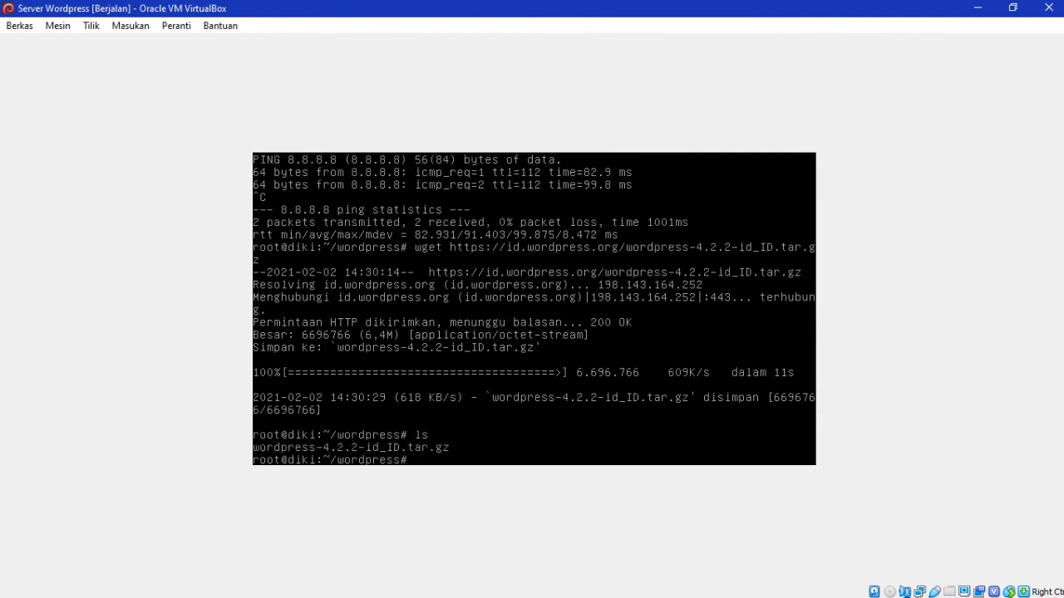
# Step: Extract wordpress-4.2.2-id_ID.tar.gz with tar -zxvf, list the result, and begin the mv command
pyautogui.write('tar -xv')
pyautogui.press('BackSpace')
pyautogui.press('BackSpace')
pyautogui.write('zxvf wordpress-4.2.2-id_ID.tar')
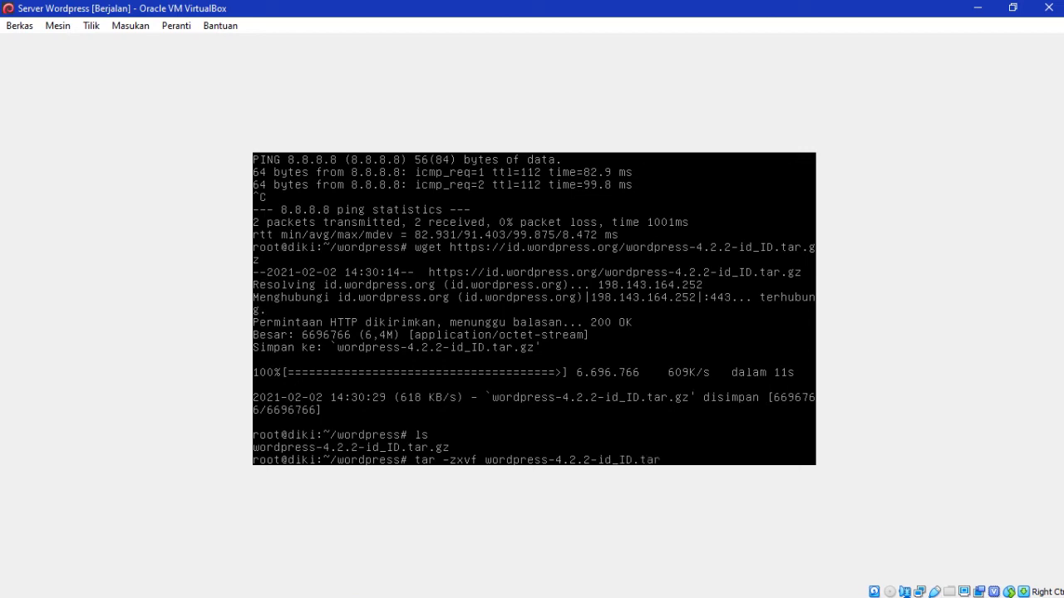
pyautogui.write('.gz')
pyautogui.press('Return')
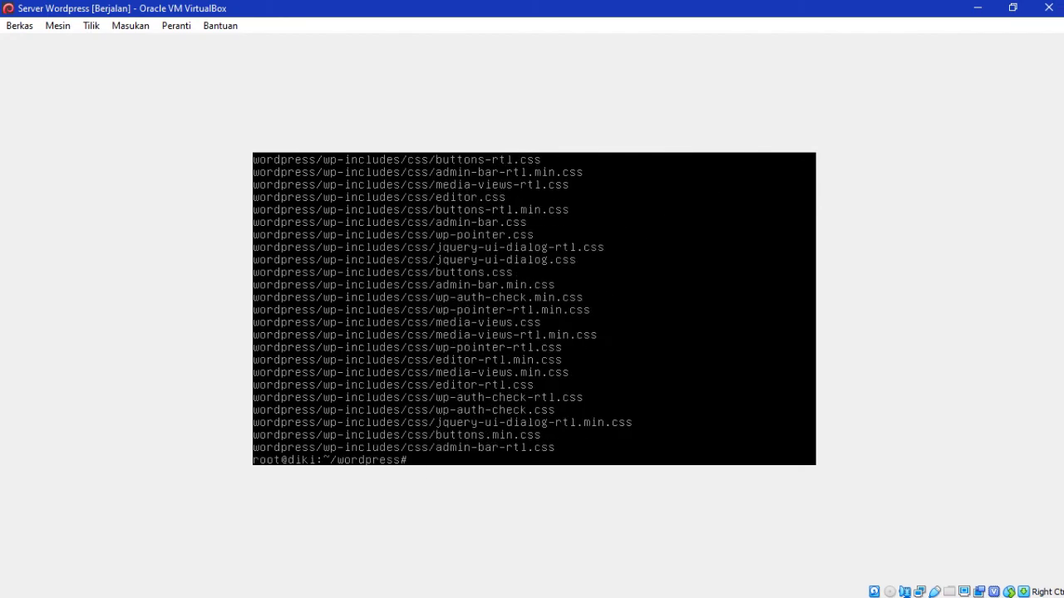
pyautogui.write('ls')
pyautogui.press('Return')
pyautogui.write('m')
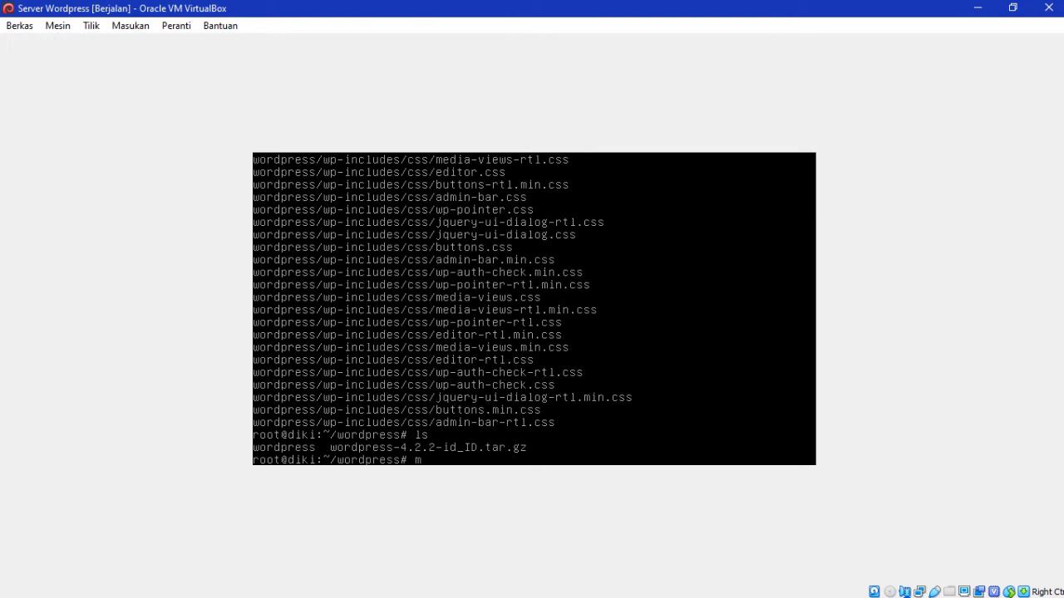
pyautogui.write('v wordpress')
pyautogui.write(' /va')
pyautogui.write('r/vvv')
pyautogui.press('BackSpace')
pyautogui.press('BackSpace')
pyautogui.press('BackSpace')
# Step: Try moving wordpress to /var/www, then change into /var/www and list its contents
pyautogui.write('www')
pyautogui.press('Return')
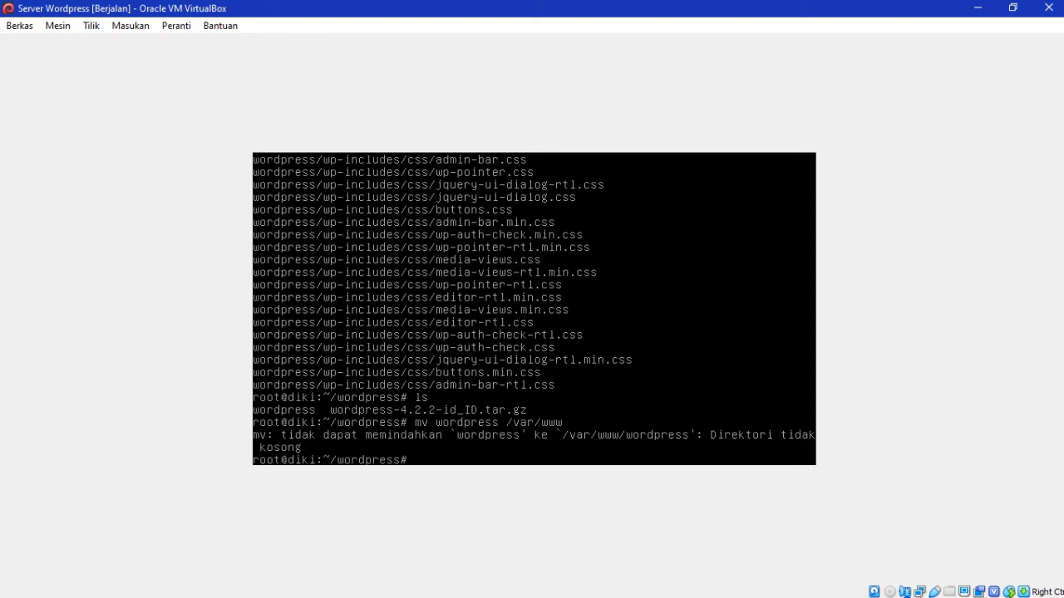
pyautogui.write('cd var')
pyautogui.press('BackSpace')
pyautogui.press('BackSpace')
pyautogui.press('BackSpace')
pyautogui.write('/var/www')
pyautogui.press('BackSpace')
pyautogui.press('BackSpace')
pyautogui.press('BackSpace')
pyautogui.press('BackSpace')
pyautogui.write('www')
pyautogui.press('BackSpace')
pyautogui.press('BackSpace')
pyautogui.press('BackSpace')
pyautogui.write('/www')
pyautogui.press('Return')
pyautogui.write('ls')
pyautogui.press('Return')
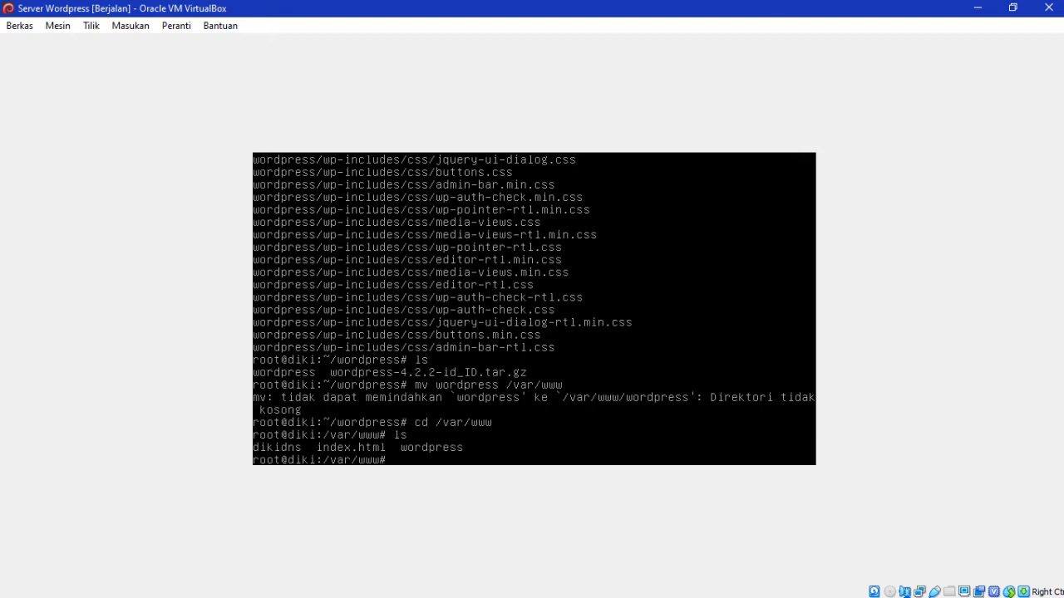
# Step: Enter the wordpress folder in /var/www and list its installation files
pyautogui.write('cd wordpress')
pyautogui.press('Return')
pyautogui.write('ls')
pyautogui.press('Return')
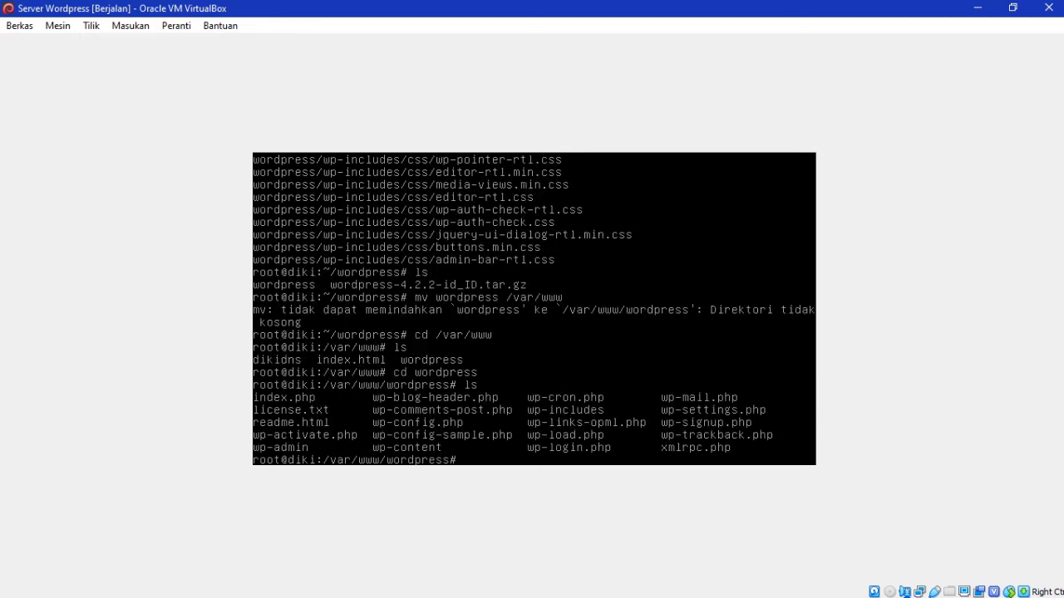
# Step: Type the command cp wp-config-sample.php wp-config.php
pyautogui.write('cp wp-config-sample.php')
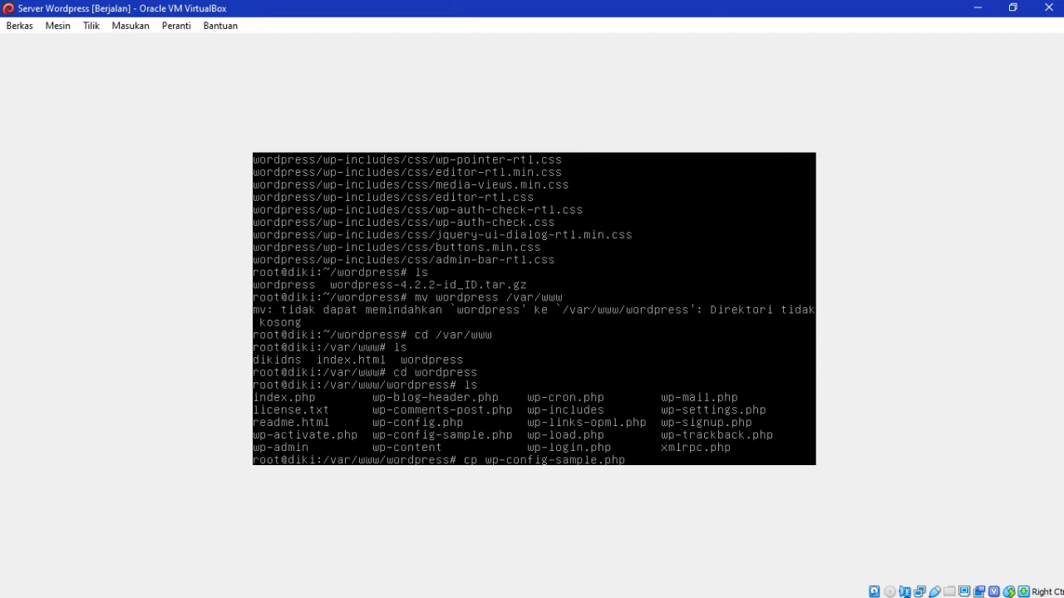
pyautogui.write('wp-config.php')
# Step: Copy wp-config-sample.php to wp-config.php, confirm with ls, and type nano wp-config.php
pyautogui.press('Return')
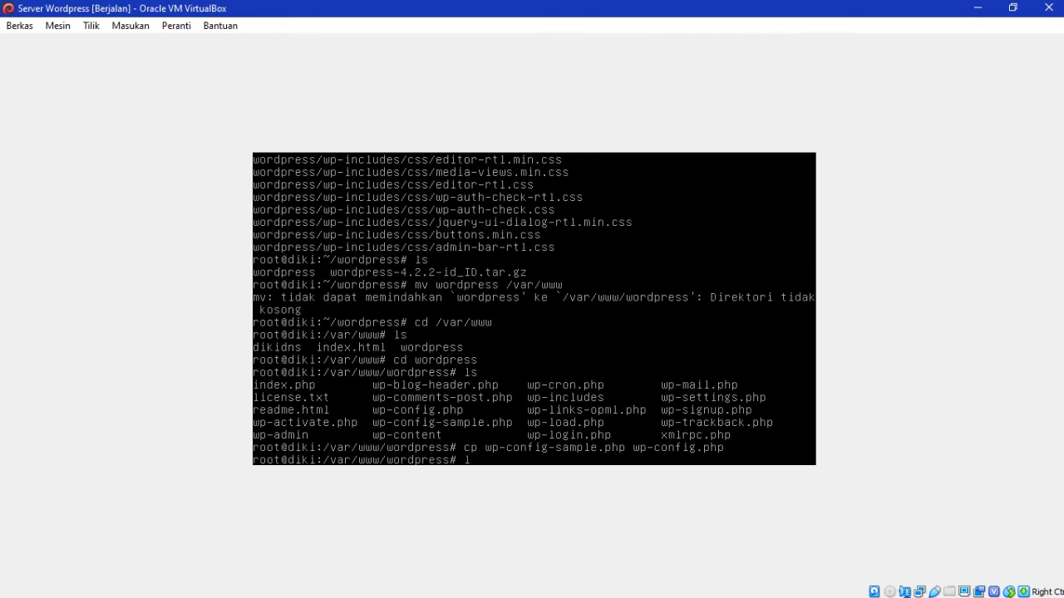
pyautogui.write('ls')
pyautogui.press('Return')
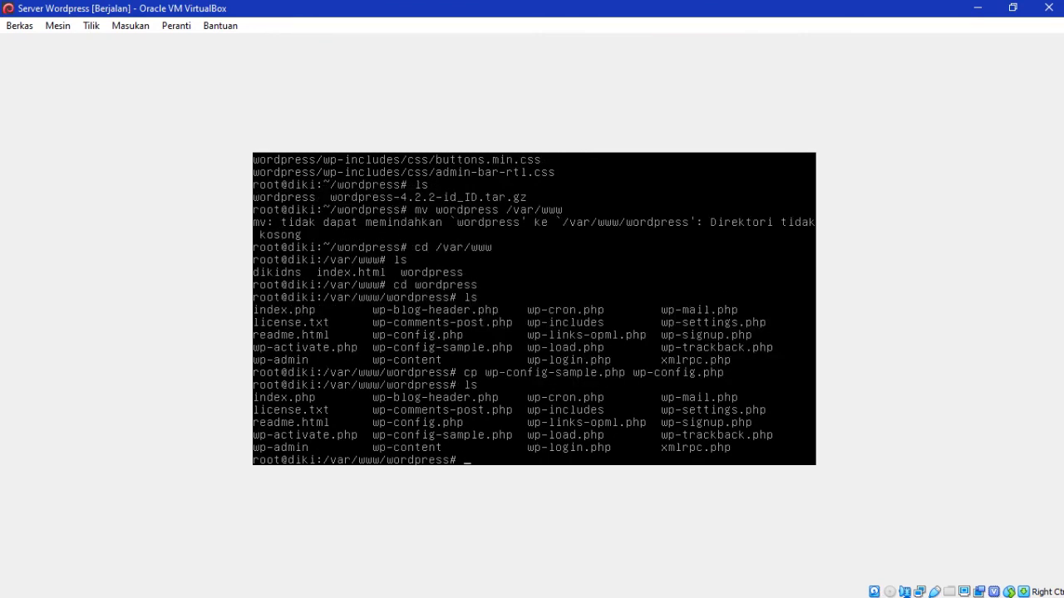
pyautogui.write('nano')
pyautogui.write('/var/w')
pyautogui.press('BackSpace')
pyautogui.press('BackSpace')
pyautogui.write('wp-config.php')
# Step: In wp-config.php, set DB_NAME to 'wordpress', DB_USER to 'root' and DB_PASSWORD to the MySQL password
pyautogui.press('Return')
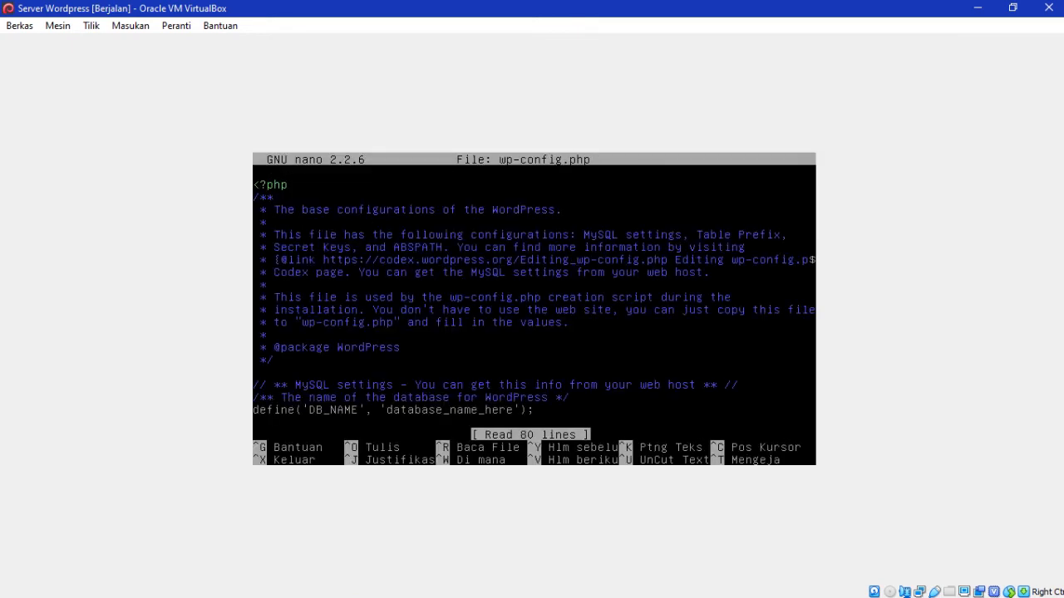
pyautogui.press('Down')
pyautogui.press('Down')
pyautogui.press('Down')
pyautogui.press('Down')
pyautogui.press('Down')
pyautogui.press('Down')
pyautogui.press('Down')
pyautogui.press('Down')
pyautogui.press('Down')
pyautogui.press('Down')
pyautogui.press('Down')
pyautogui.press('Down')
pyautogui.press('Down')
pyautogui.press('Down')
pyautogui.press('Down')
pyautogui.press('Down')
pyautogui.press('Down')
pyautogui.press('Down')
pyautogui.press('Down')
pyautogui.press('Down')
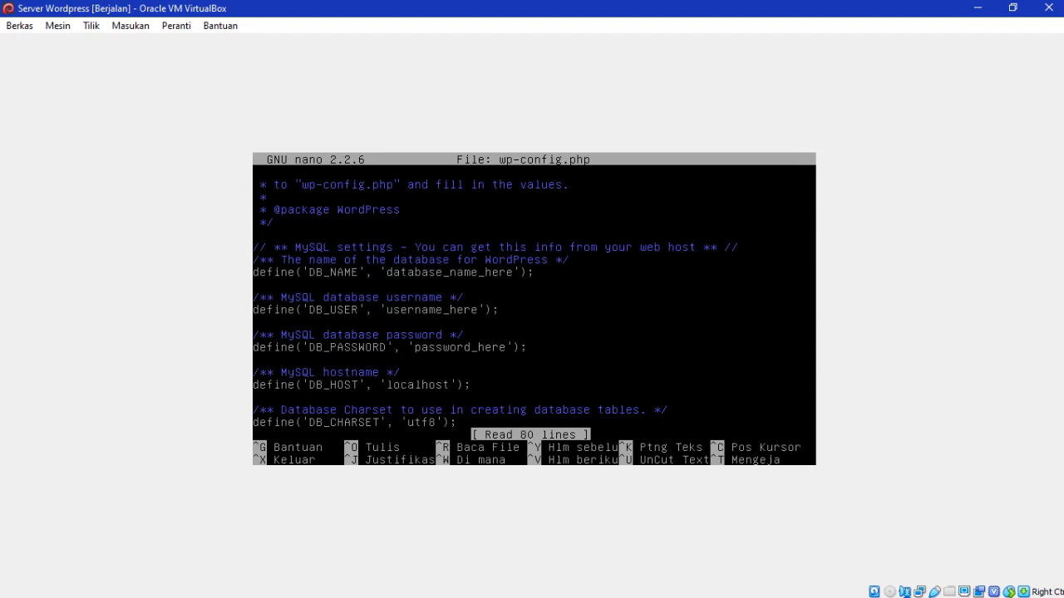
pyautogui.press('Right')
pyautogui.press('Right')
pyautogui.press('Right')
pyautogui.press('Right')
pyautogui.press('Right')
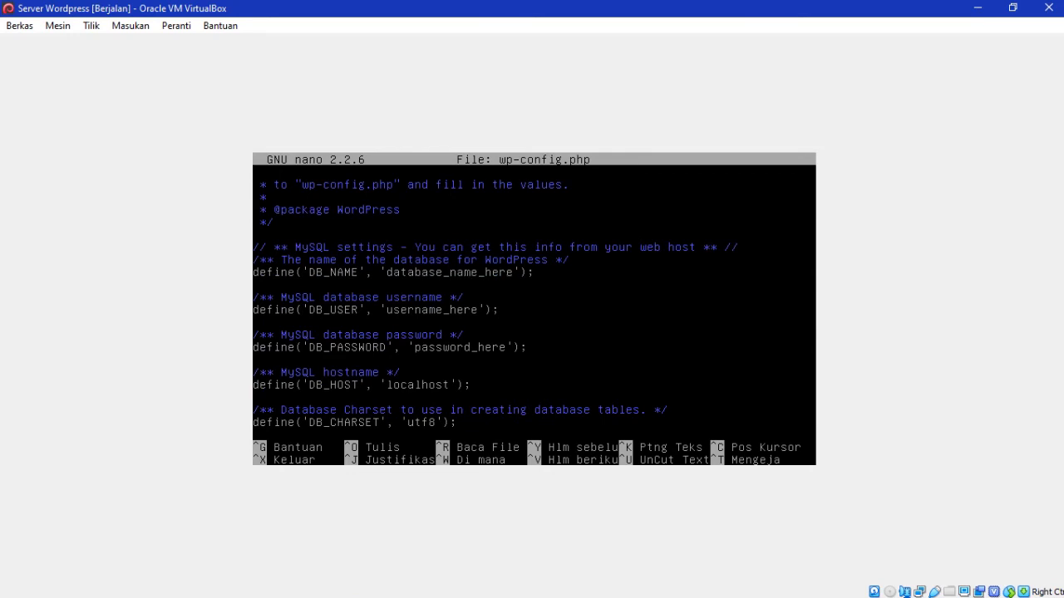
pyautogui.press('BackSpace')
pyautogui.press('BackSpace')
pyautogui.press('BackSpace')
pyautogui.press('BackSpace')
pyautogui.press('BackSpace')
pyautogui.press('BackSpace')
pyautogui.press('BackSpace')
pyautogui.press('BackSpace')
pyautogui.press('BackSpace')
pyautogui.press('BackSpace')
pyautogui.press('BackSpace')
pyautogui.press('BackSpace')
pyautogui.press('BackSpace')
pyautogui.press('BackSpace')
pyautogui.press('BackSpace')
pyautogui.press('BackSpace')
pyautogui.press('BackSpace')
pyautogui.press('BackSpace')
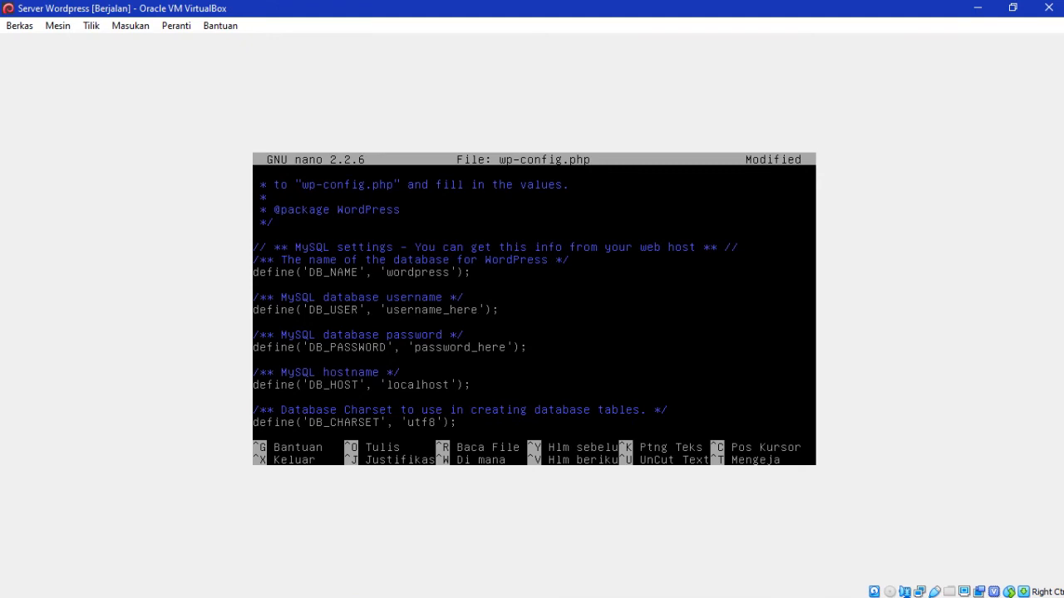
pyautogui.press('BackSpace')
pyautogui.press('BackSpace')
pyautogui.press('BackSpace')
pyautogui.press('BackSpace')
pyautogui.press('BackSpace')
pyautogui.press('BackSpace')
pyautogui.press('BackSpace')
pyautogui.press('BackSpace')
pyautogui.press('BackSpace')
pyautogui.press('BackSpace')
pyautogui.press('BackSpace')
pyautogui.press('BackSpace')
pyautogui.press('BackSpace')
pyautogui.press('BackSpace')
pyautogui.press('BackSpace')
pyautogui.press('BackSpace')
pyautogui.press('BackSpace')
pyautogui.press('BackSpace')
pyautogui.press('BackSpace')
pyautogui.press('BackSpace')
pyautogui.press('BackSpace')
pyautogui.press('BackSpace')
pyautogui.press('BackSpace')
pyautogui.press('BackSpace')
pyautogui.press('BackSpace')
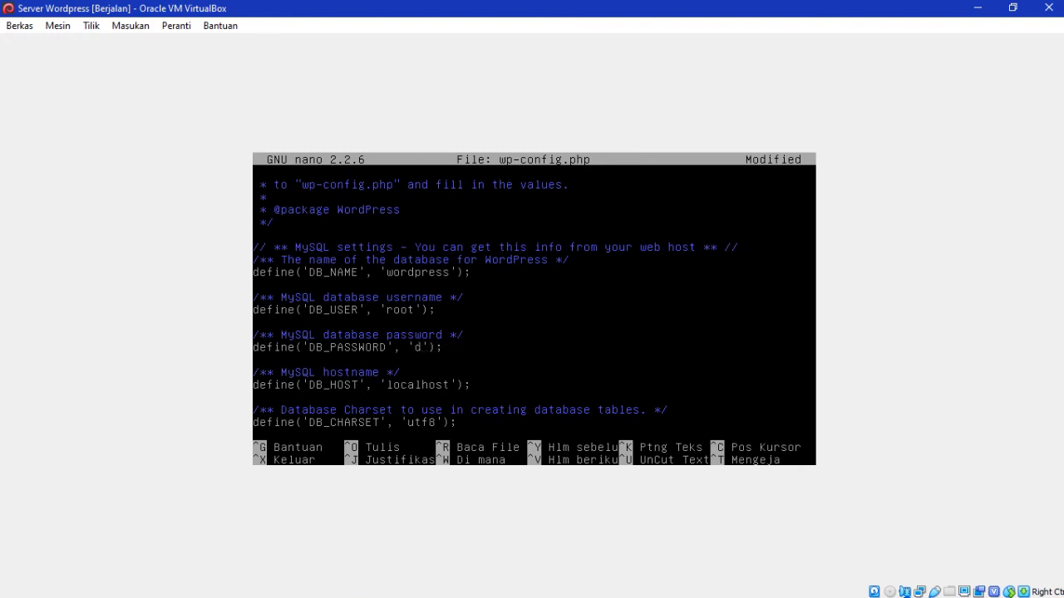
pyautogui.press('BackSpace')
# Step: Save wp-config.php and type the command to edit /etc/apache2/sites-available/default in nano
pyautogui.hotkey('ctrl', 'x')
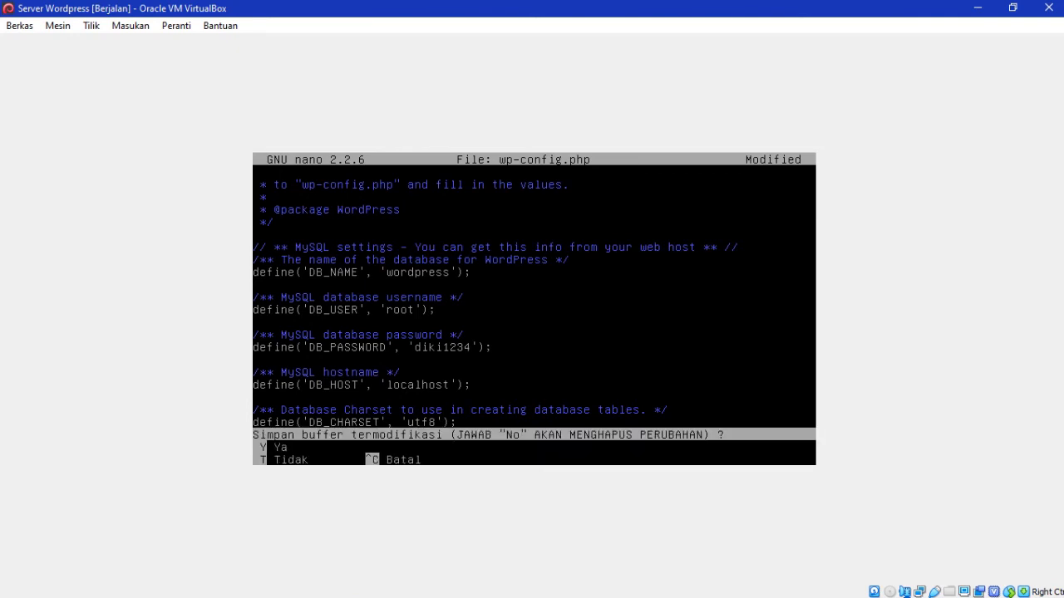
pyautogui.press('y')
pyautogui.press('Return')
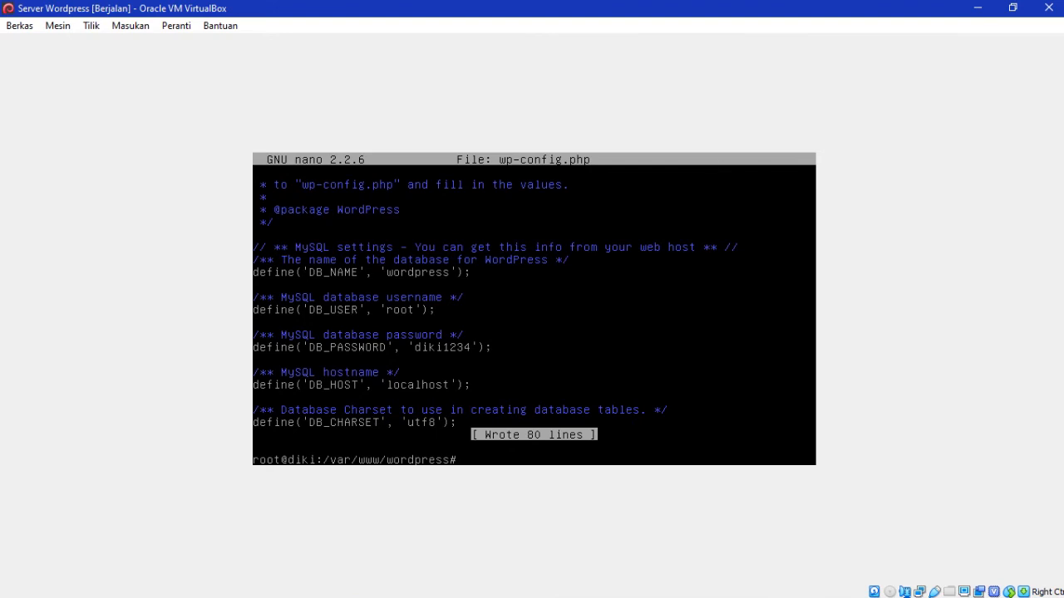
pyautogui.write('nano /etc/apache2/sites-availab')
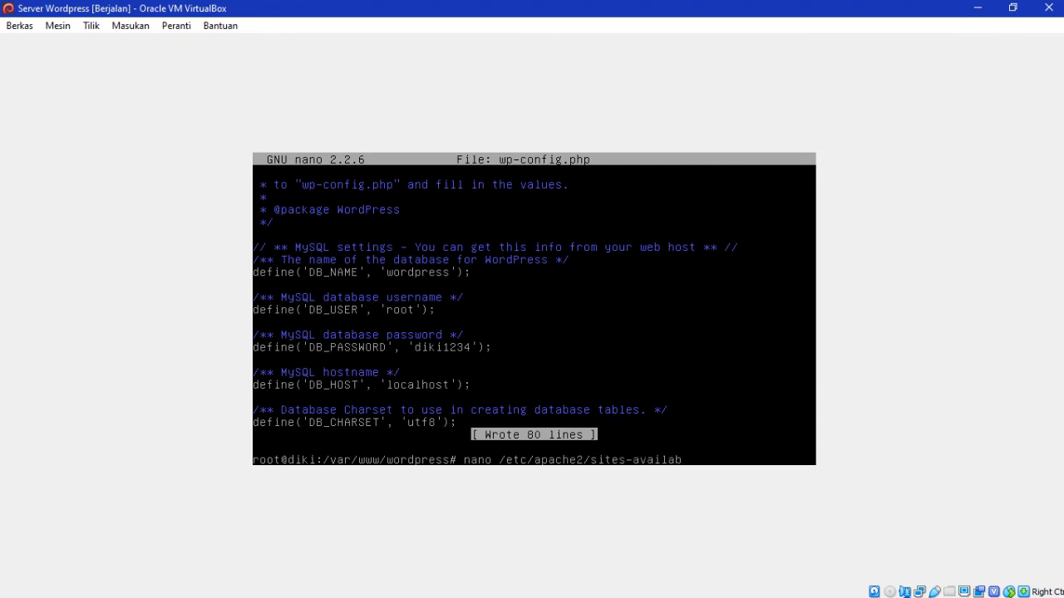
pyautogui.write('le/default')
# Step: In sites-available/default, change DocumentRoot and the Directory path to /var/www/wordpress
pyautogui.press('Return')
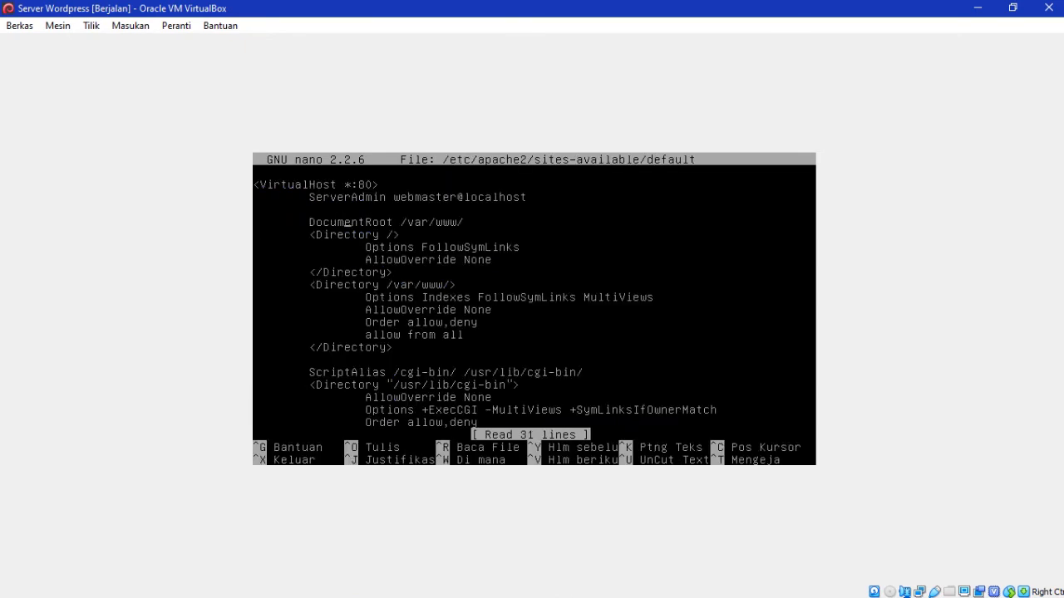
pyautogui.press('Right')
pyautogui.press('Right')
pyautogui.press('Right')
pyautogui.press('Right')
pyautogui.write('2')
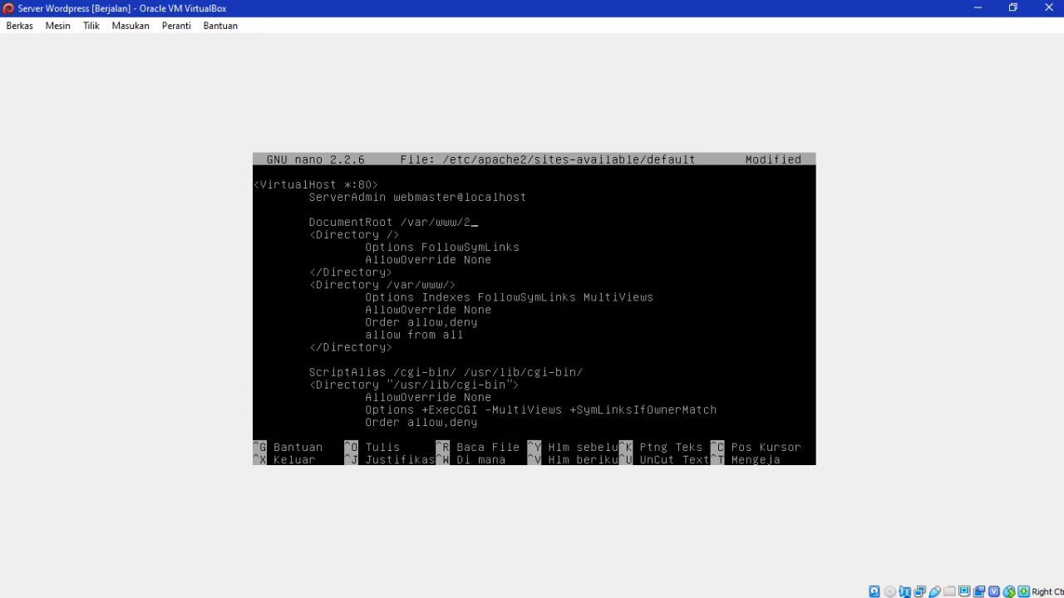
pyautogui.press('BackSpace')
pyautogui.write('wordpress')
pyautogui.press('Down')
pyautogui.press('Down')
pyautogui.press('Down')
pyautogui.press('Down')
pyautogui.press('Down')
pyautogui.press('Left')
pyautogui.write('wordpress')
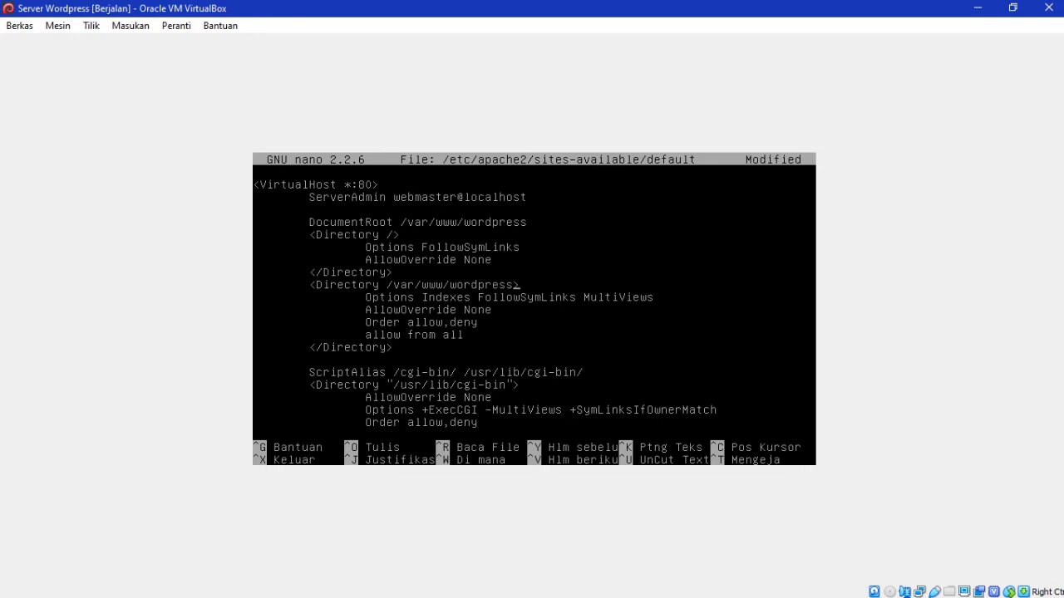
# Step: Save the default site file and exit nano, then clear a half-typed service apache2 command
pyautogui.hotkey('ctrl', 'x')
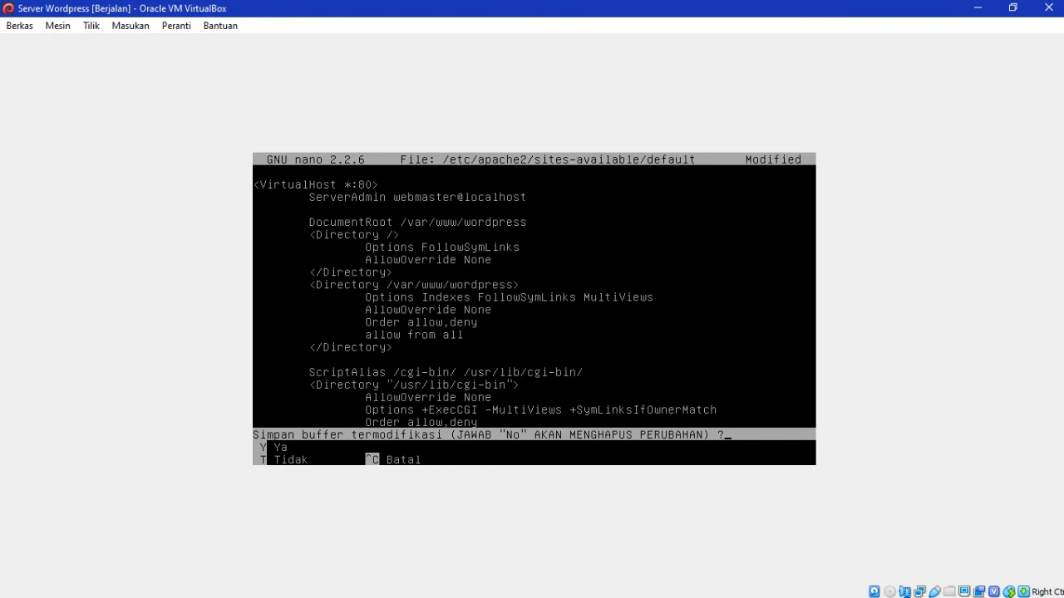
pyautogui.press('y')
pyautogui.press('Return')
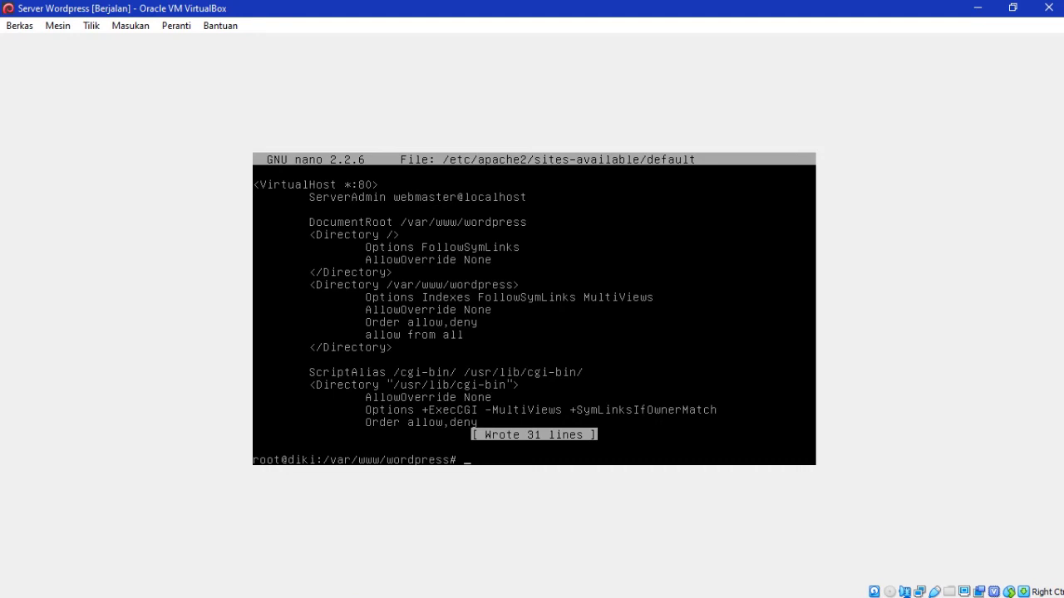
pyautogui.write('service ap')
pyautogui.write('che 2')
pyautogui.press('BackSpace')
pyautogui.write('2')
pyautogui.press('BackSpace')
pyautogui.press('BackSpace')
pyautogui.press('BackSpace')
pyautogui.press('BackSpace')
pyautogui.press('BackSpace')
pyautogui.press('BackSpace')
pyautogui.press('BackSpace')
pyautogui.press('BackSpace')
pyautogui.press('BackSpace')
pyautogui.press('BackSpace')
pyautogui.press('BackSpace')
pyautogui.press('BackSpace')
pyautogui.press('BackSpace')
pyautogui.press('BackSpace')
pyautogui.press('BackSpace')
# Step: Edit the recalled nano command into cd /etc/apache2/sites-available and run it
pyautogui.press('Up')
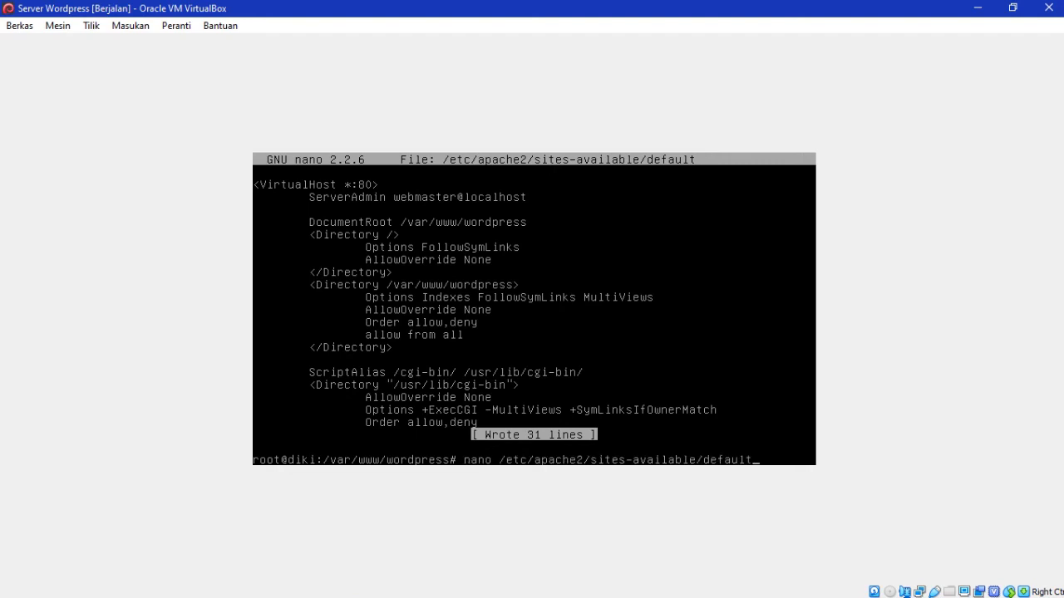
pyautogui.press('BackSpace')
pyautogui.press('BackSpace')
pyautogui.press('BackSpace')
pyautogui.press('BackSpace')
pyautogui.press('BackSpace')
pyautogui.press('BackSpace')
pyautogui.press('BackSpace')
pyautogui.press('BackSpace')
pyautogui.press('BackSpace')
pyautogui.write('e')
pyautogui.press('Left')
pyautogui.press('Left')
pyautogui.press('Left')
pyautogui.press('Left')
pyautogui.press('Left')
pyautogui.press('Left')
pyautogui.press('Left')
pyautogui.press('Left')
pyautogui.press('Left')
pyautogui.press('Left')
pyautogui.press('Left')
pyautogui.press('Left')
pyautogui.press('Left')
pyautogui.press('Left')
pyautogui.press('Left')
pyautogui.press('Left')
pyautogui.press('Left')
pyautogui.press('Left')
pyautogui.press('Left')
pyautogui.press('Left')
pyautogui.press('Left')
pyautogui.press('BackSpace')
pyautogui.press('BackSpace')
pyautogui.press('BackSpace')
pyautogui.press('BackSpace')
pyautogui.write('cd')
pyautogui.press('Return')
# Step: List the site files and run a2ensite default, then minimize the Debian server window
pyautogui.write('ls')
pyautogui.press('Return')
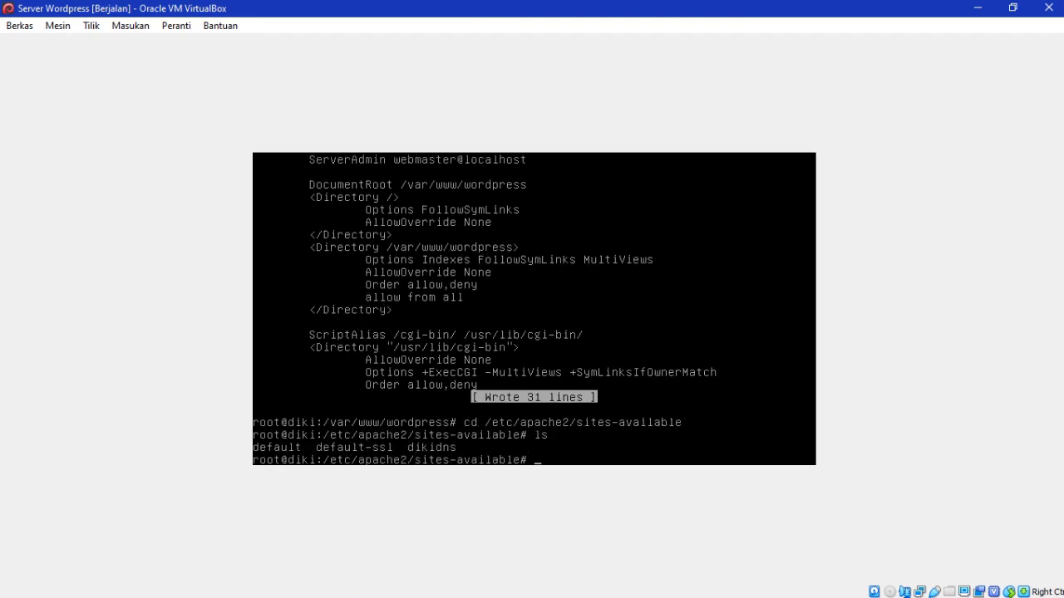
pyautogui.write('a2ensite default')
pyautogui.press('Return')
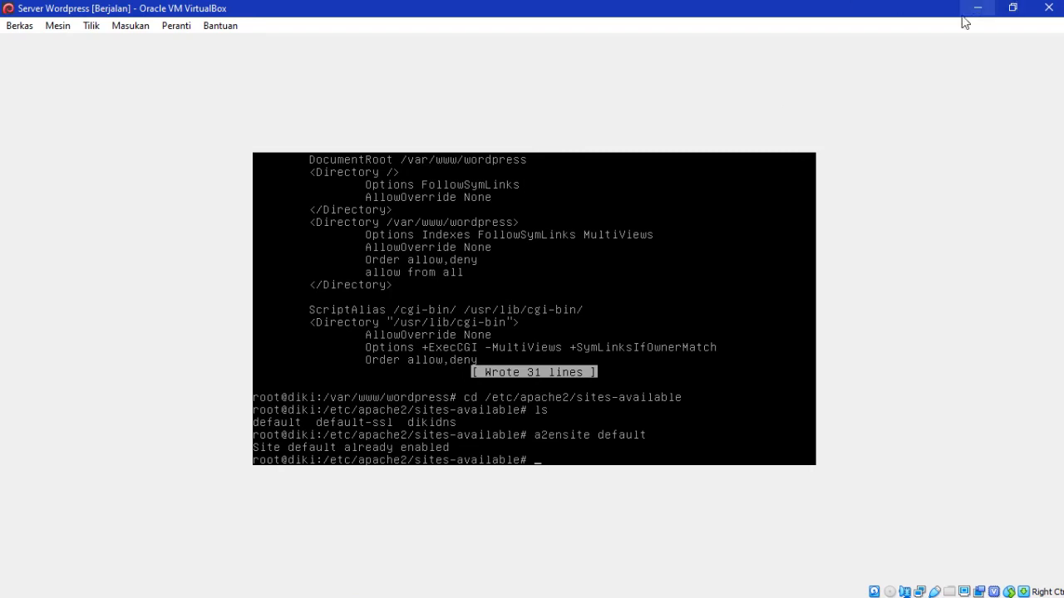
pyautogui.write('s')
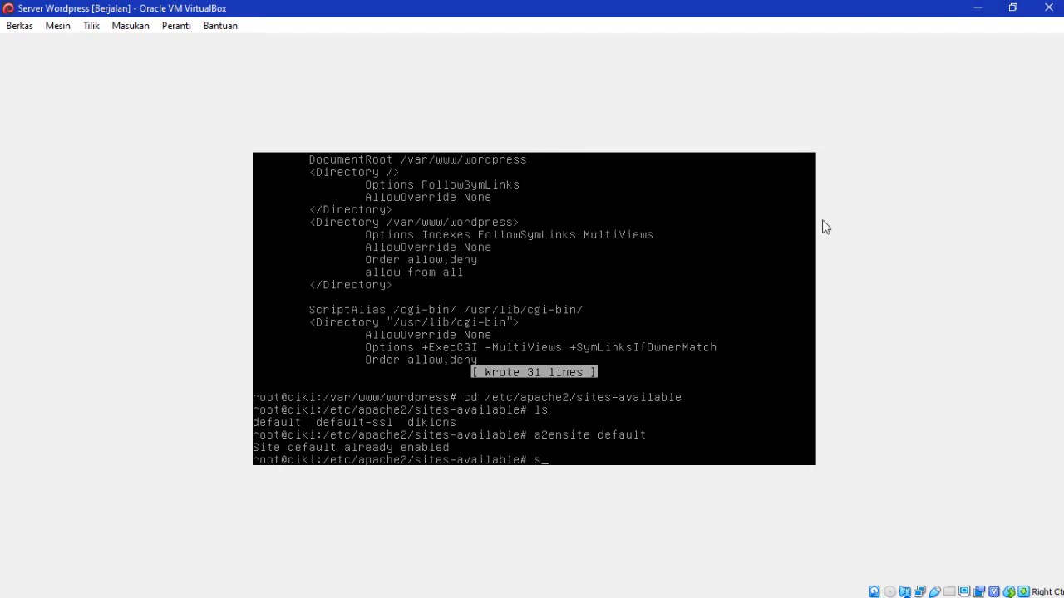
pyautogui.write('ervice')
pyautogui.press('BackSpace')
pyautogui.press('BackSpace')
pyautogui.press('BackSpace')
pyautogui.press('BackSpace')
pyautogui.press('BackSpace')
pyautogui.press('BackSpace')
pyautogui.press('BackSpace')
pyautogui.click(975, 9)
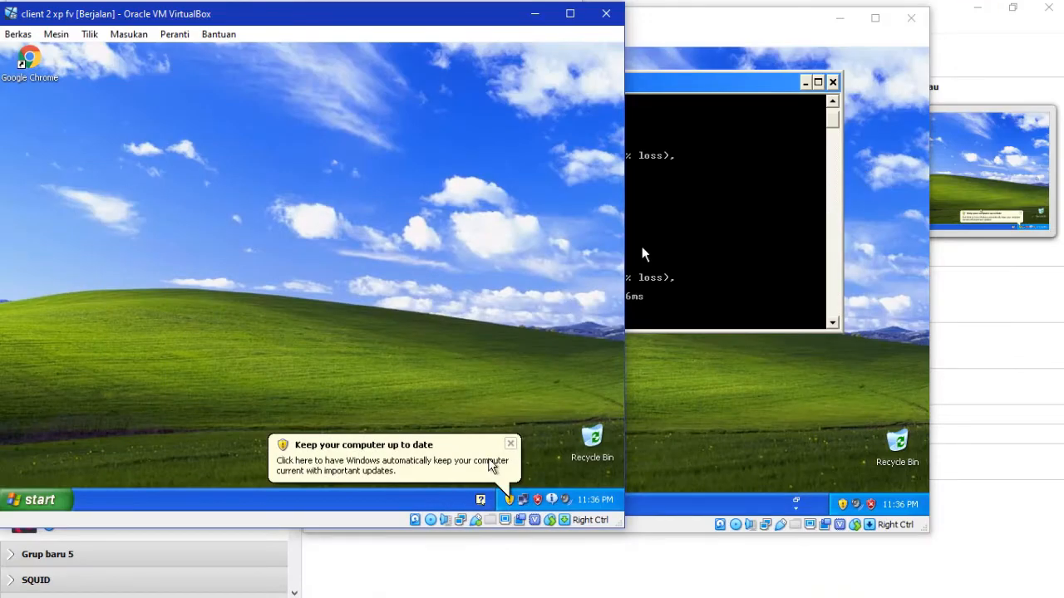
# Step: Bring the xp client 1 VM forward, maximize it and close the command prompt
pyautogui.click(813, 421)
pyautogui.click(864, 25)
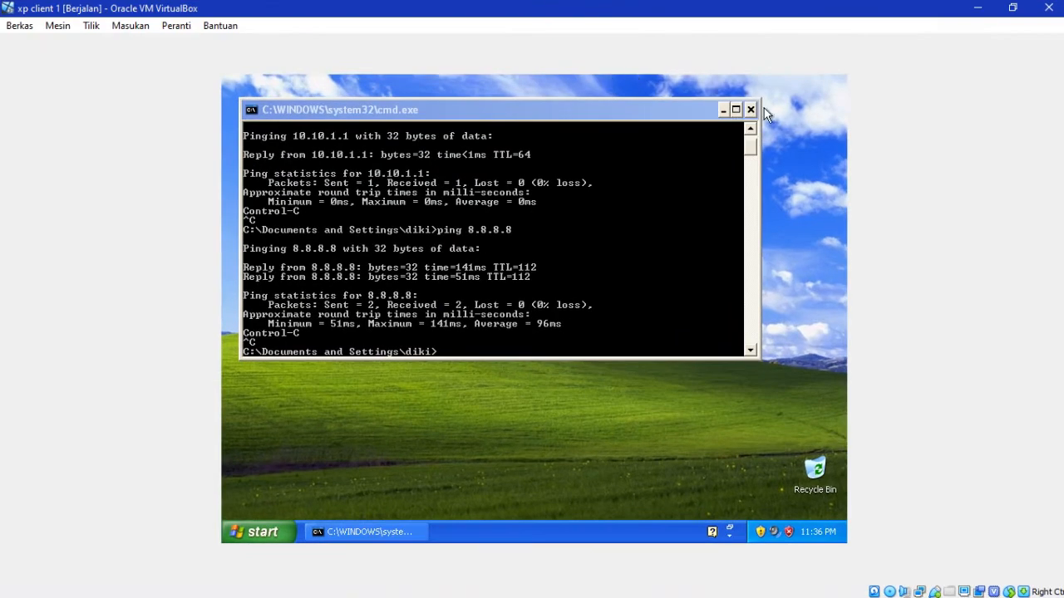
pyautogui.click(744, 107)
# Step: Launch Internet Explorer and load 192.168.1.2/phpmyadmin
pyautogui.click(265, 530)
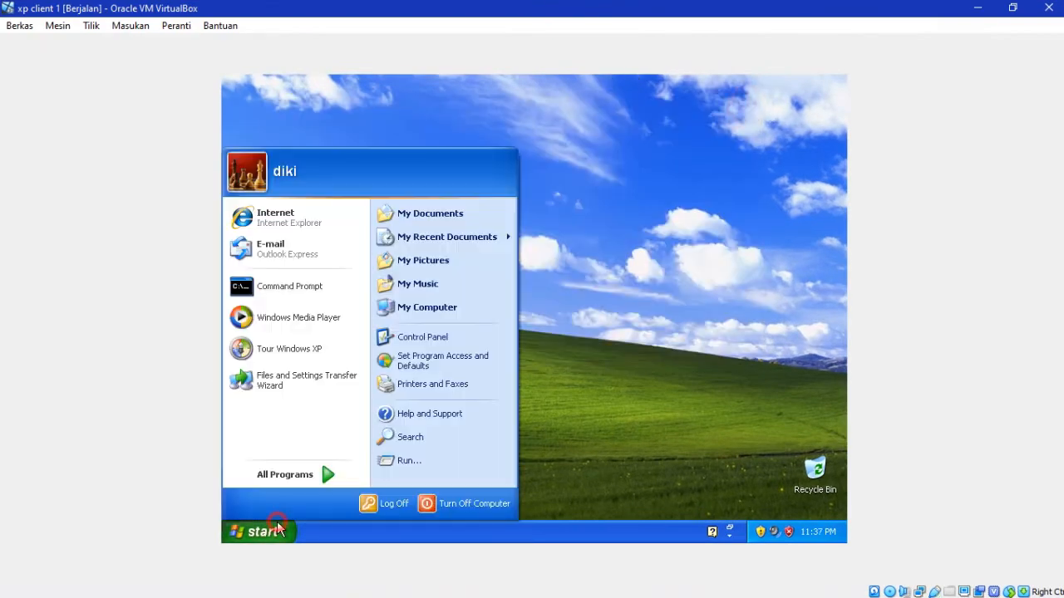
pyautogui.click(287, 218)
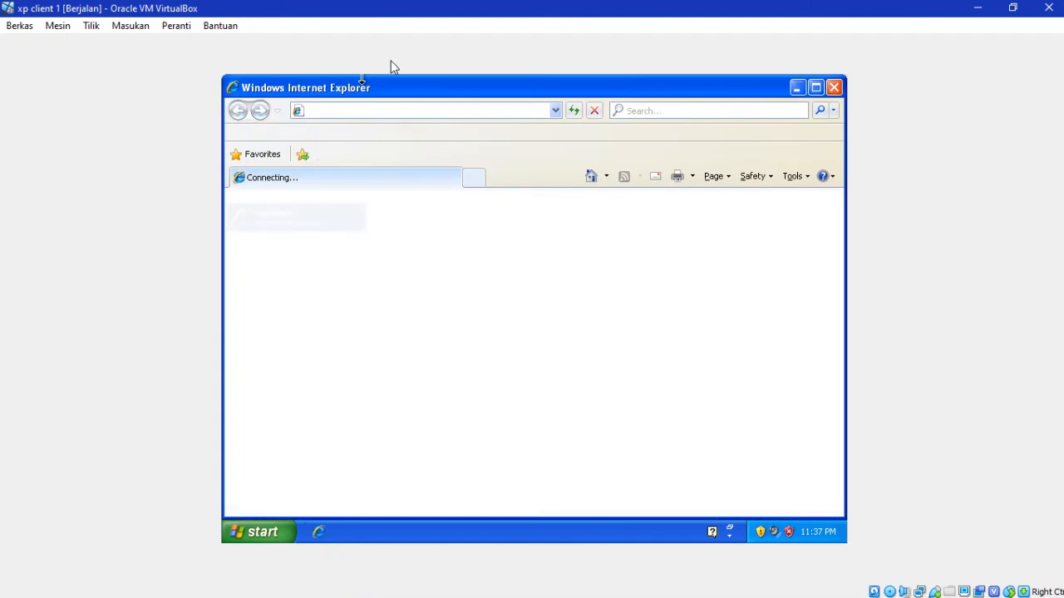
pyautogui.click(396, 110)
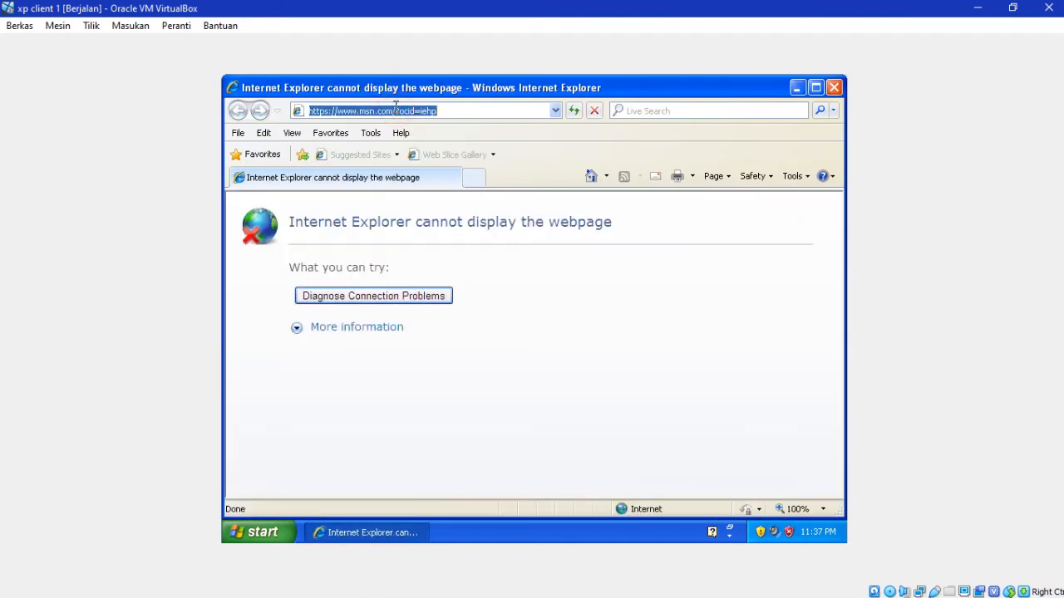
pyautogui.write('192.168')
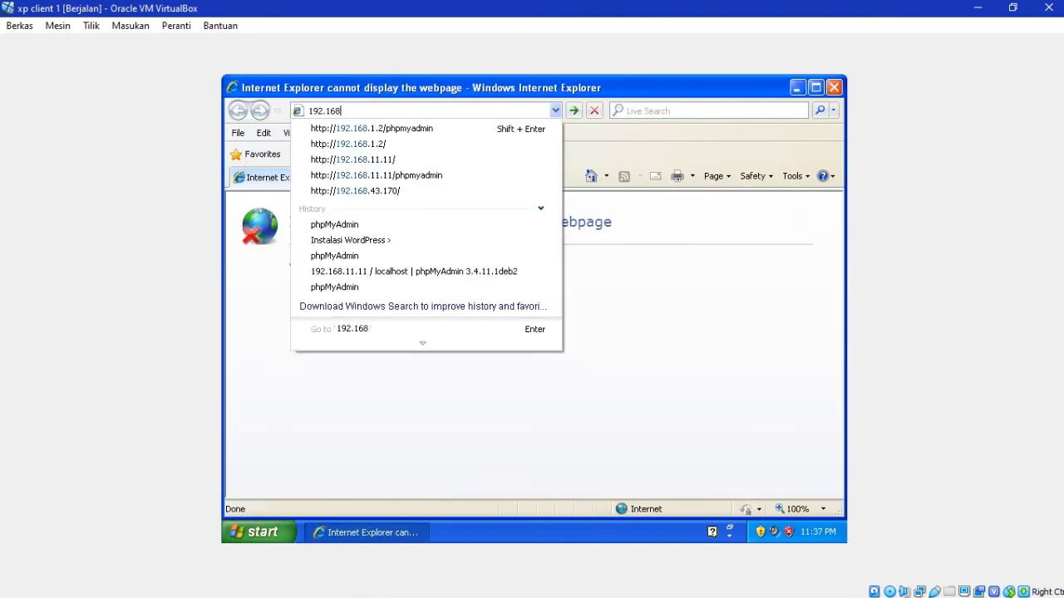
pyautogui.write('.1.2/')
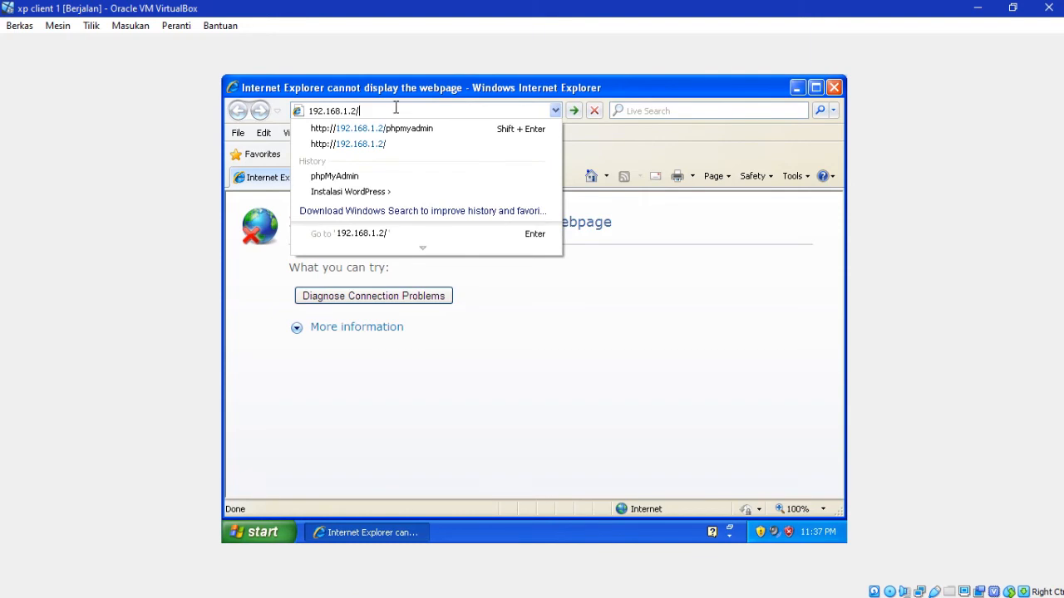
pyautogui.write('phpmyad')
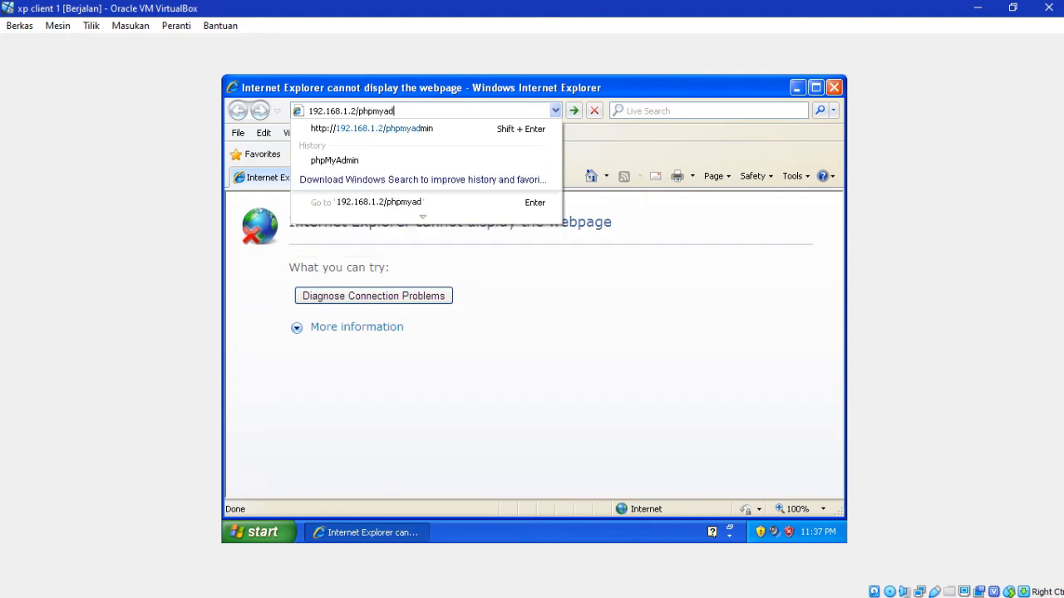
pyautogui.write('min')
pyautogui.press('Return')
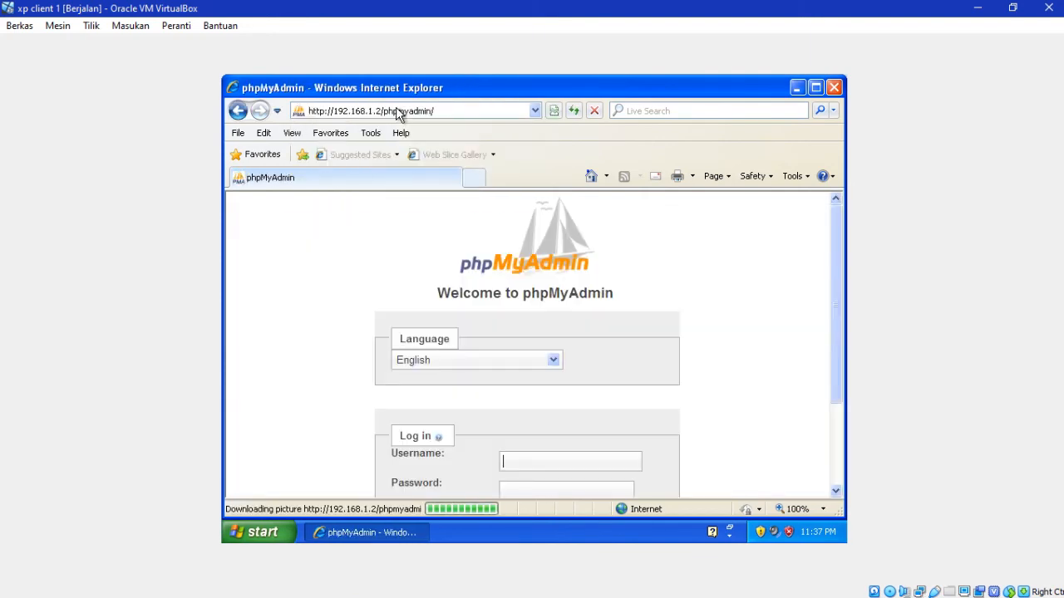
# Step: Log in to phpMyAdmin as root with the account password, declining to save it
pyautogui.write('root')
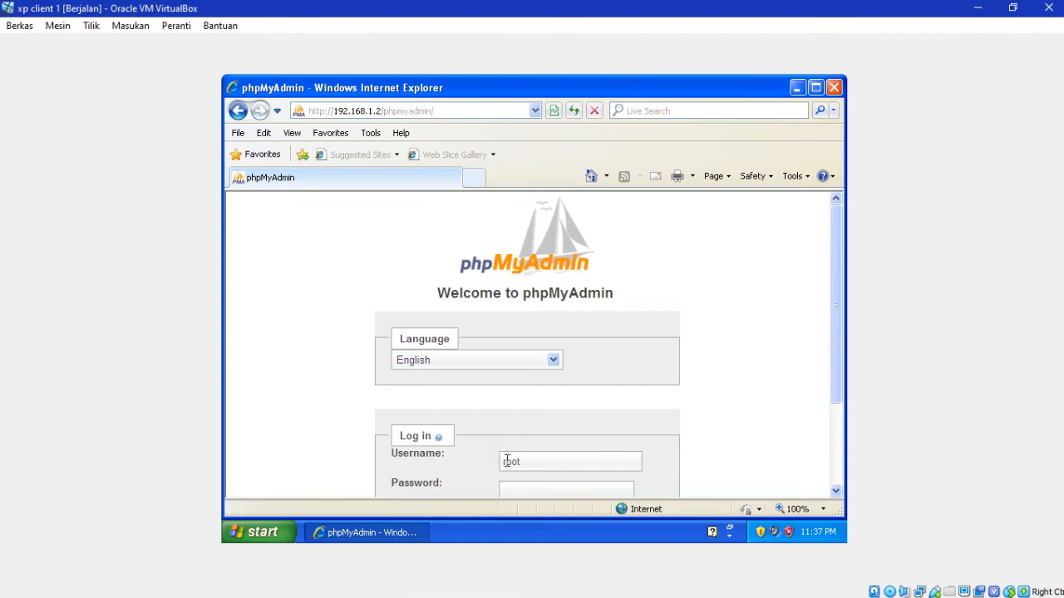
pyautogui.click(519, 491)
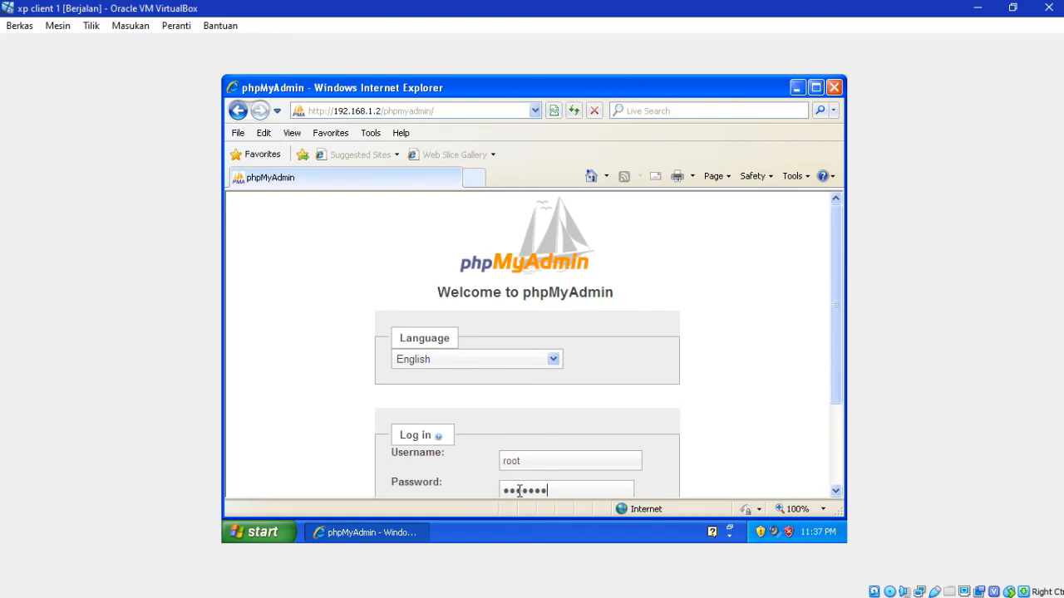
pyautogui.press('Return')
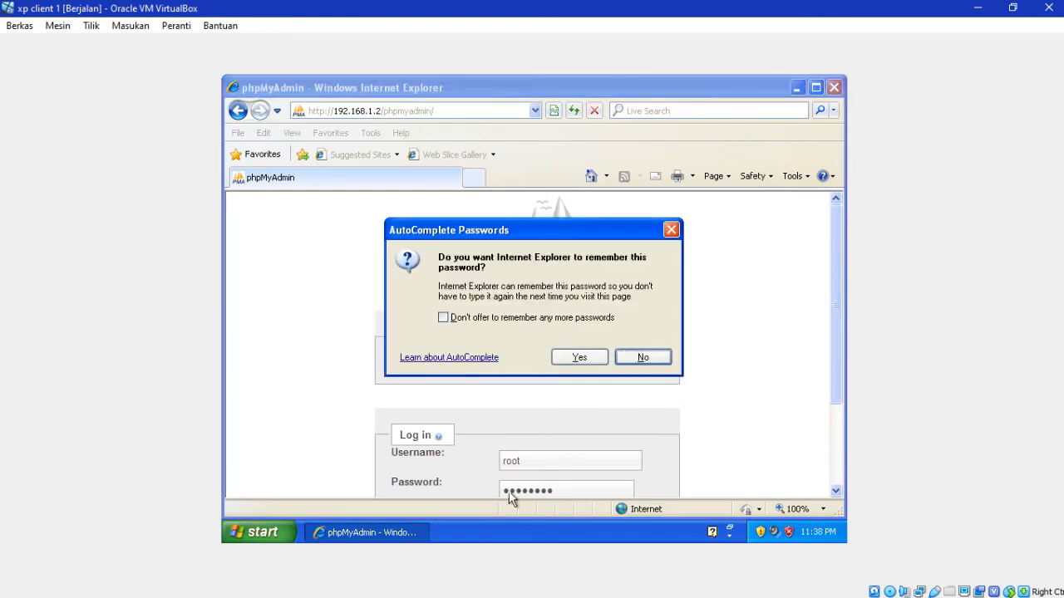
pyautogui.click(657, 357)
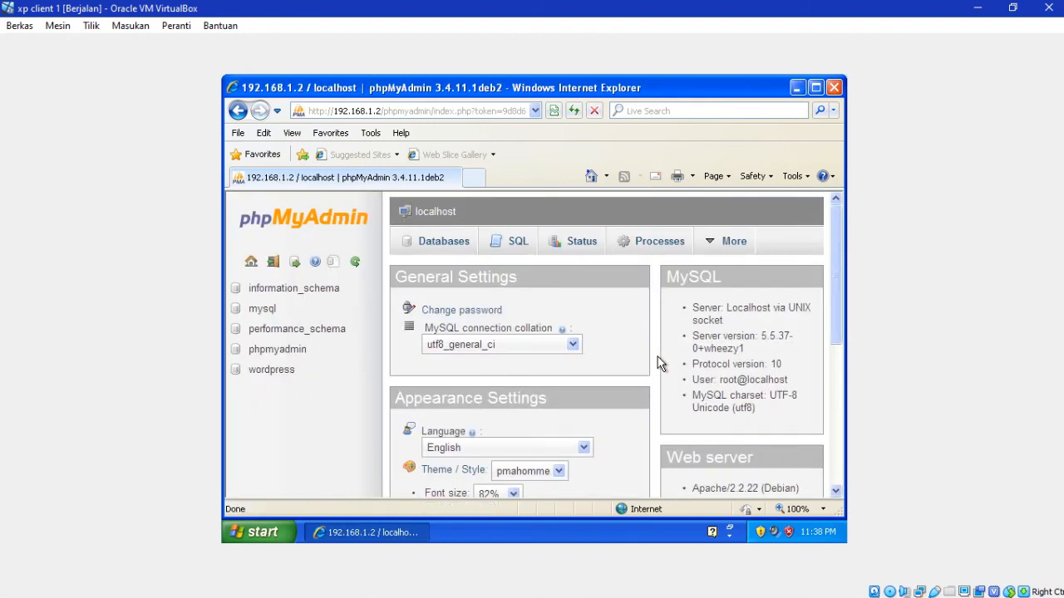
# Step: From the Databases page, create a new database named wordpress
pyautogui.click(453, 241)
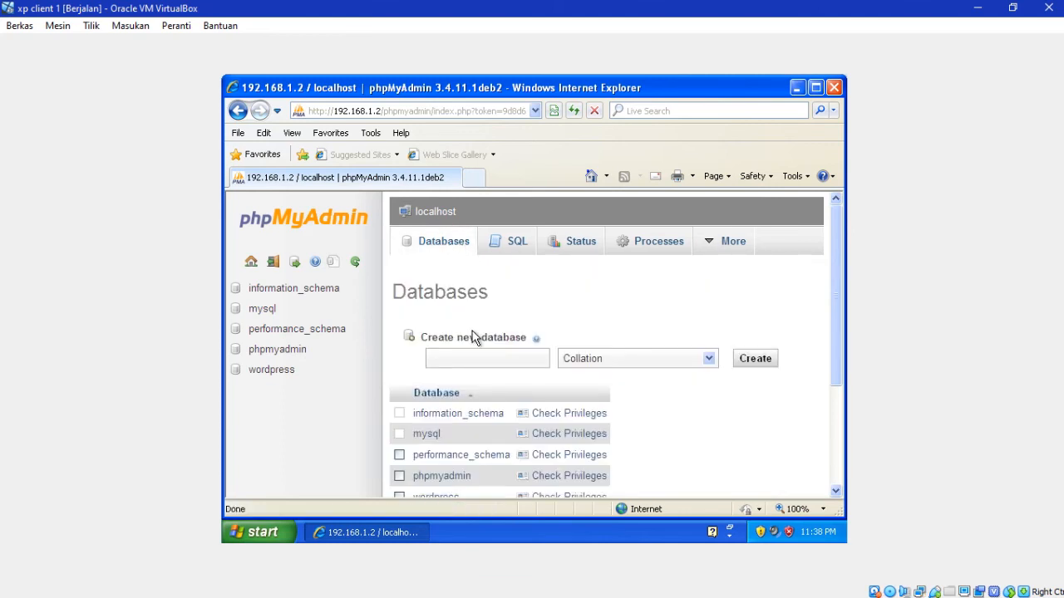
pyautogui.click(449, 355)
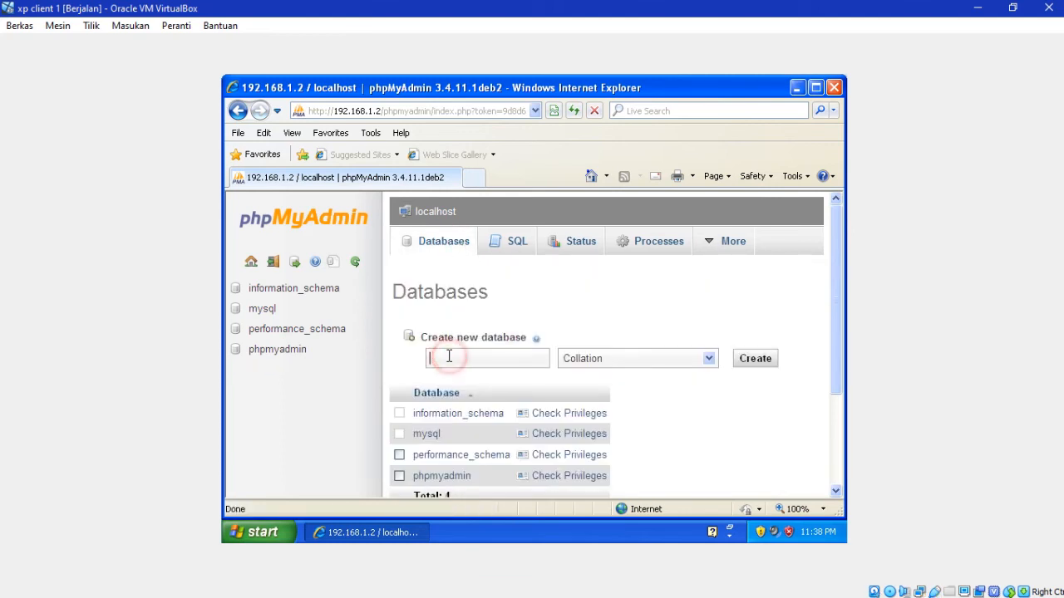
pyautogui.write('wordpress')
pyautogui.click(743, 364)
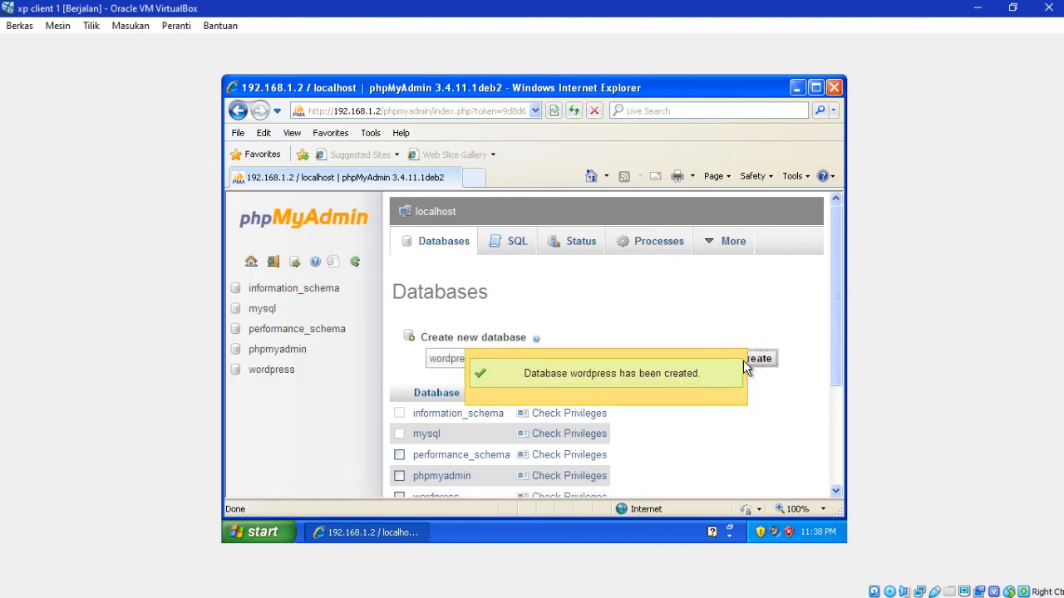
pyautogui.moveTo(832, 353); pyautogui.dragTo(833, 373)
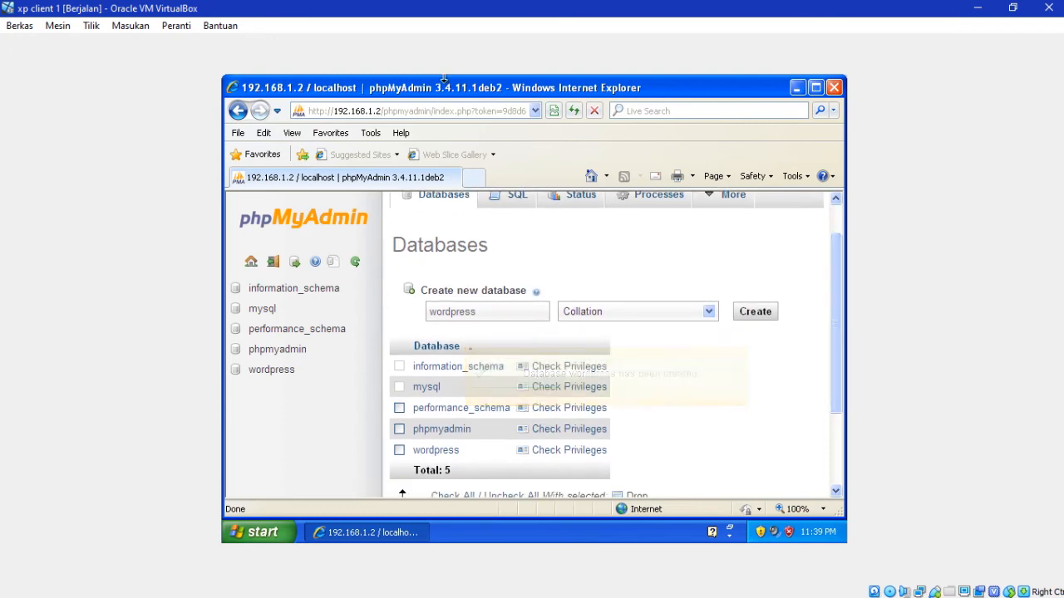
# Step: Load 192.168.1.2 in Internet Explorer to open the WordPress installer
pyautogui.click(444, 111)
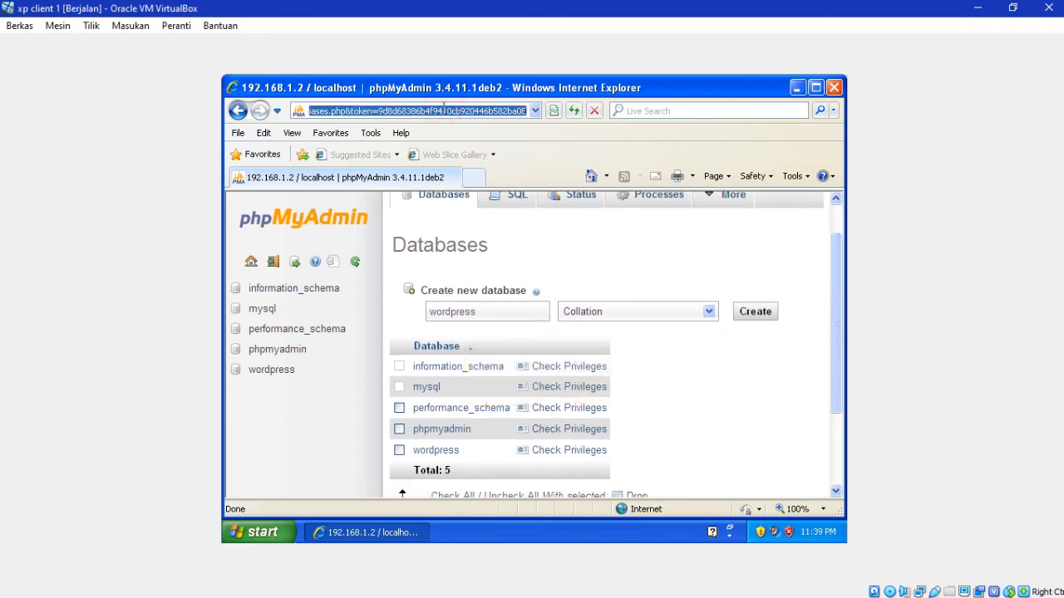
pyautogui.write('192')
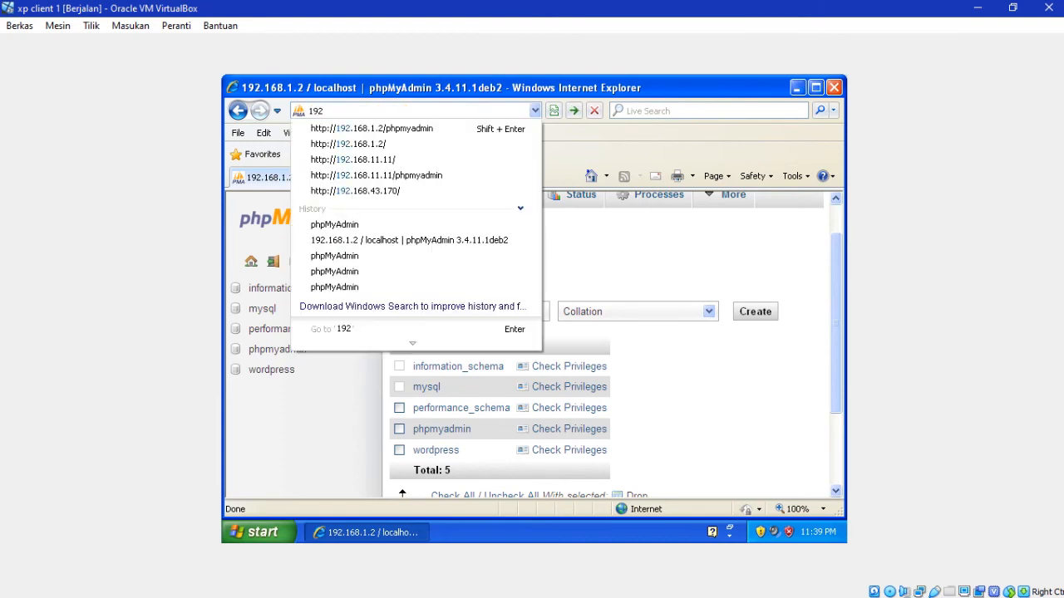
pyautogui.press('Down')
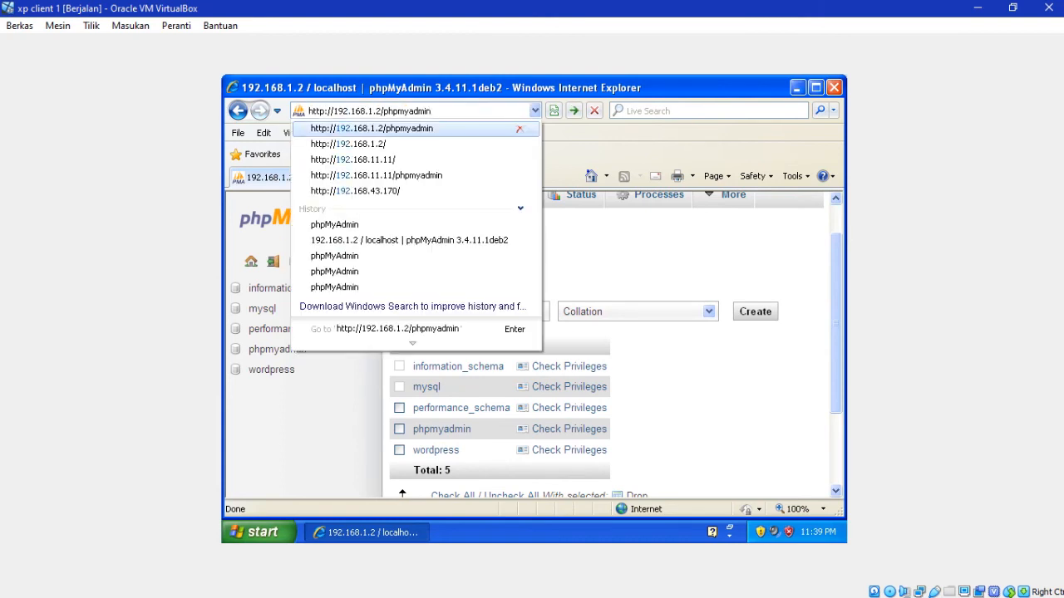
pyautogui.press('Up')
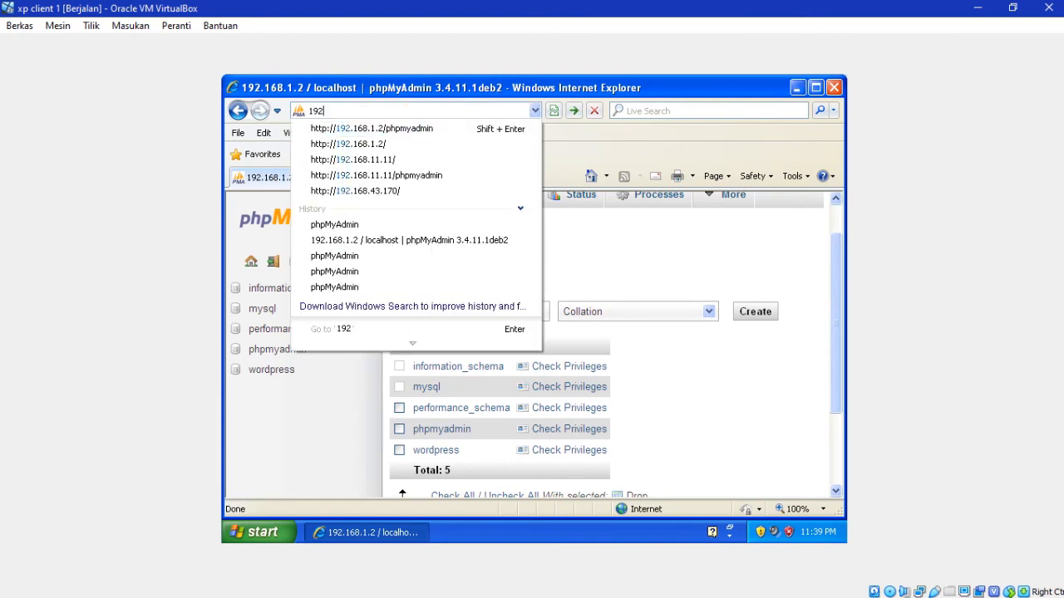
pyautogui.click(676, 249)
pyautogui.click(382, 106)
pyautogui.write('.')
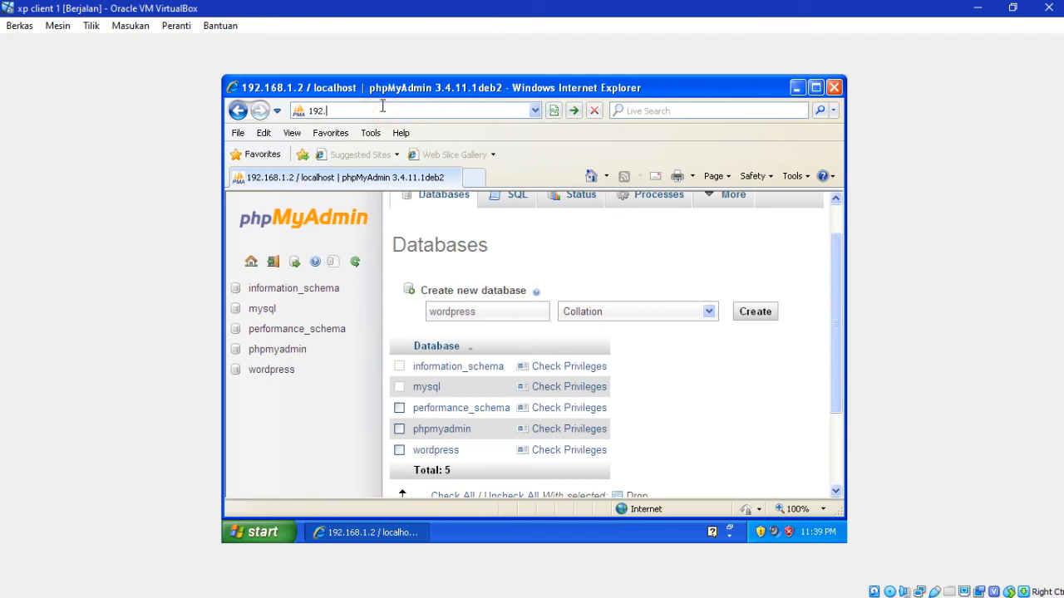
pyautogui.write('168.1.2')
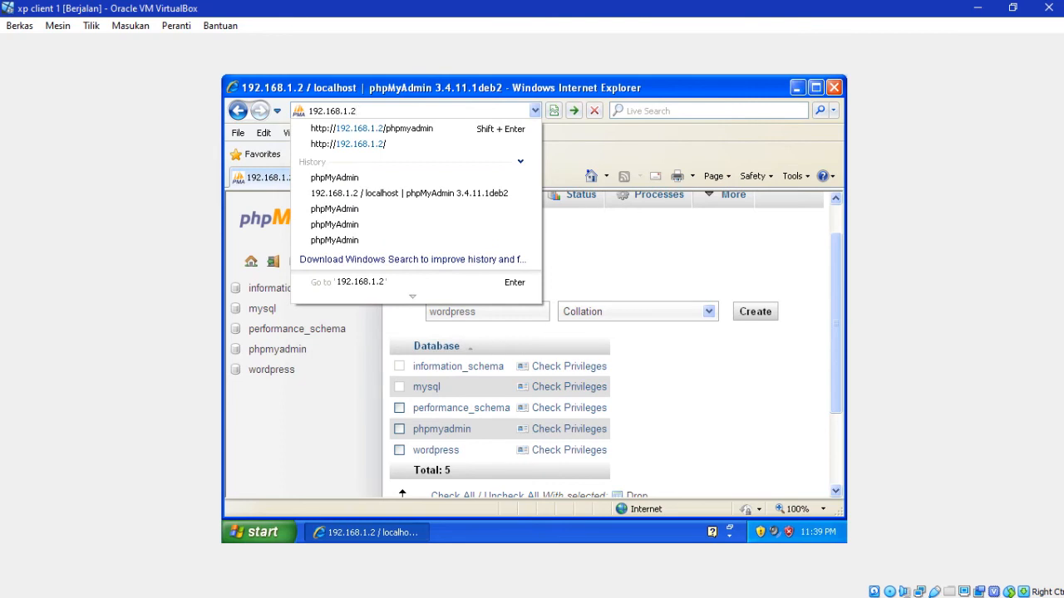
pyautogui.press('Return')
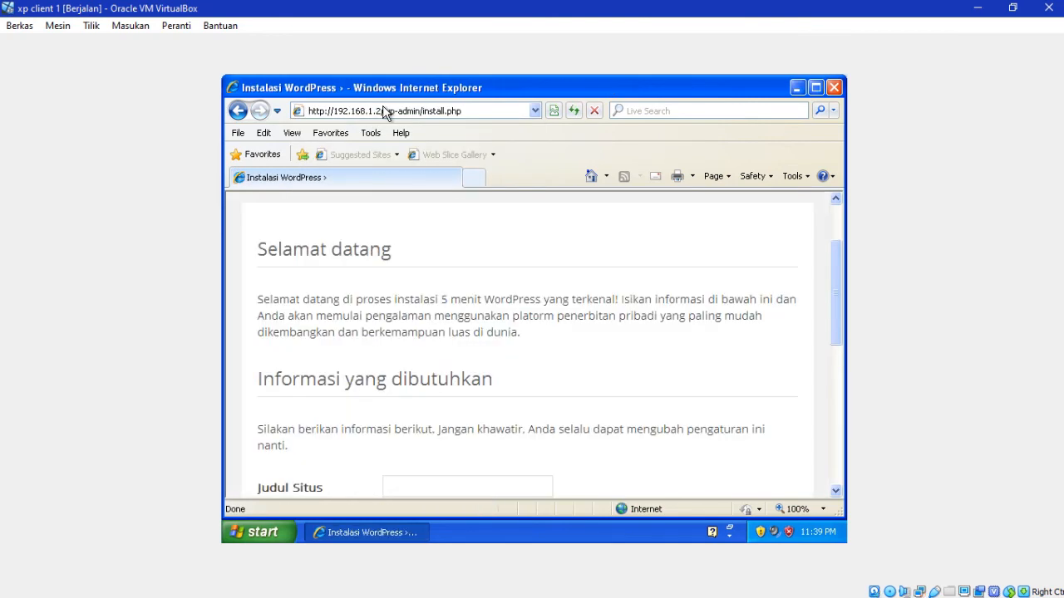
# Step: Fill in the site title and the admin username on the install page
pyautogui.scroll(-2, 836, 327)
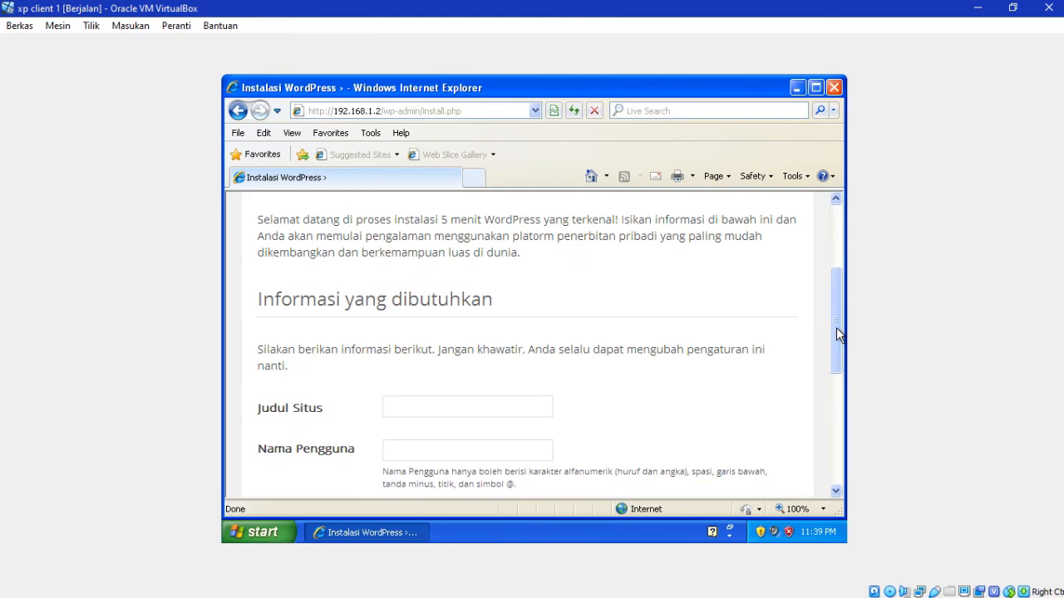
pyautogui.write('Diki E')
pyautogui.write('xplor')
pyautogui.write('e')
pyautogui.press('BackSpace')
pyautogui.press('BackSpace')
pyautogui.press('BackSpace')
pyautogui.press('BackSpace')
pyautogui.press('BackSpace')
pyautogui.press('BackSpace')
pyautogui.press('BackSpace')
pyautogui.write('Sidoarjo')
pyautogui.click(470, 442)
pyautogui.write('diki')
pyautogui.write('o')
pyautogui.press('BackSpace')
pyautogui.write('p')
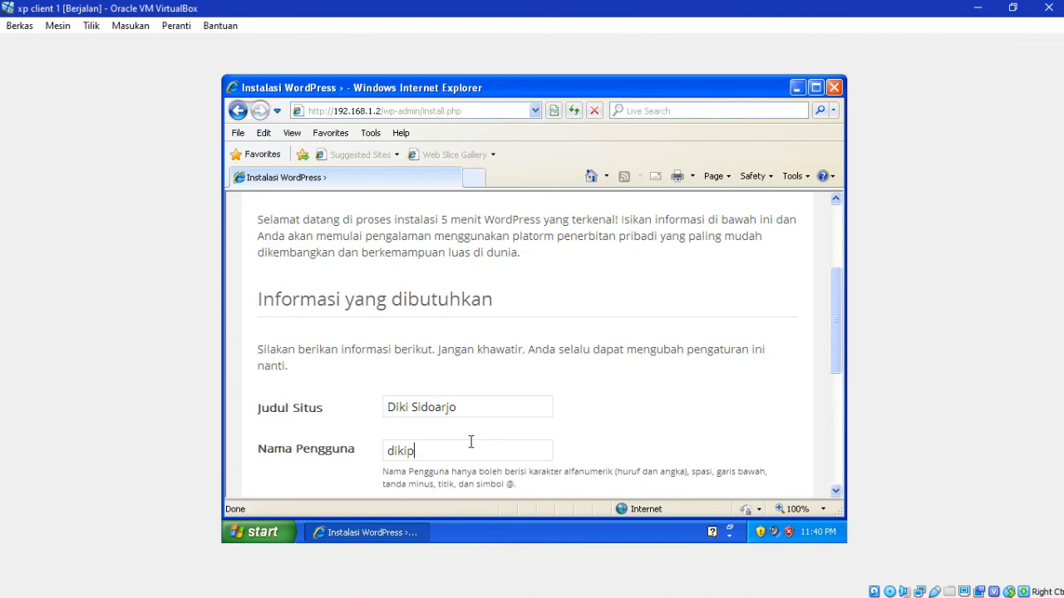
pyautogui.write('rasetyo')
pyautogui.moveTo(839, 328); pyautogui.dragTo(841, 392)
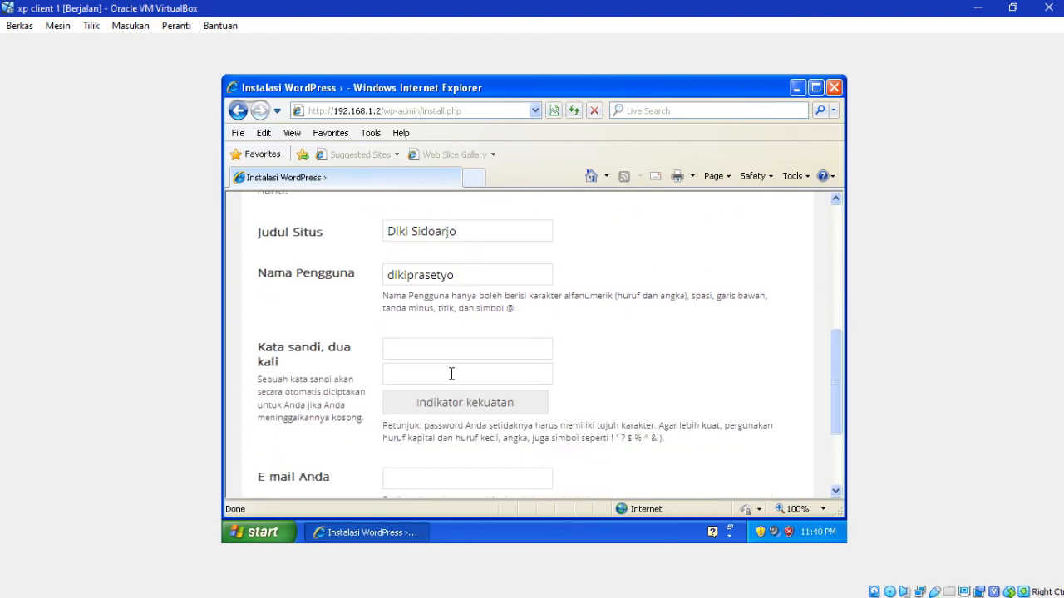
# Step: Enter the admin password in both password fields
pyautogui.click(426, 348)
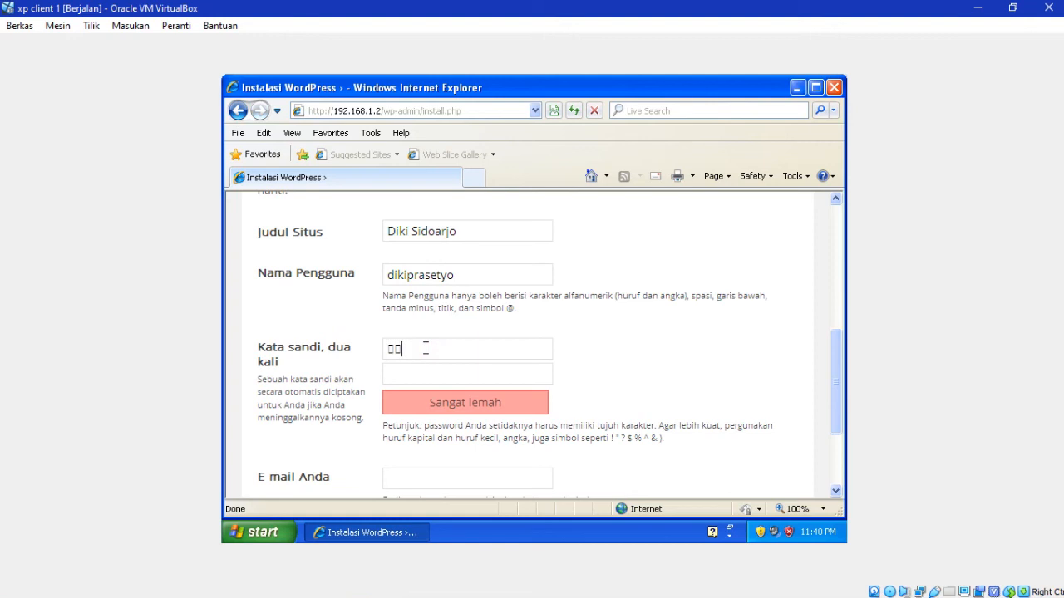
pyautogui.click(427, 373)
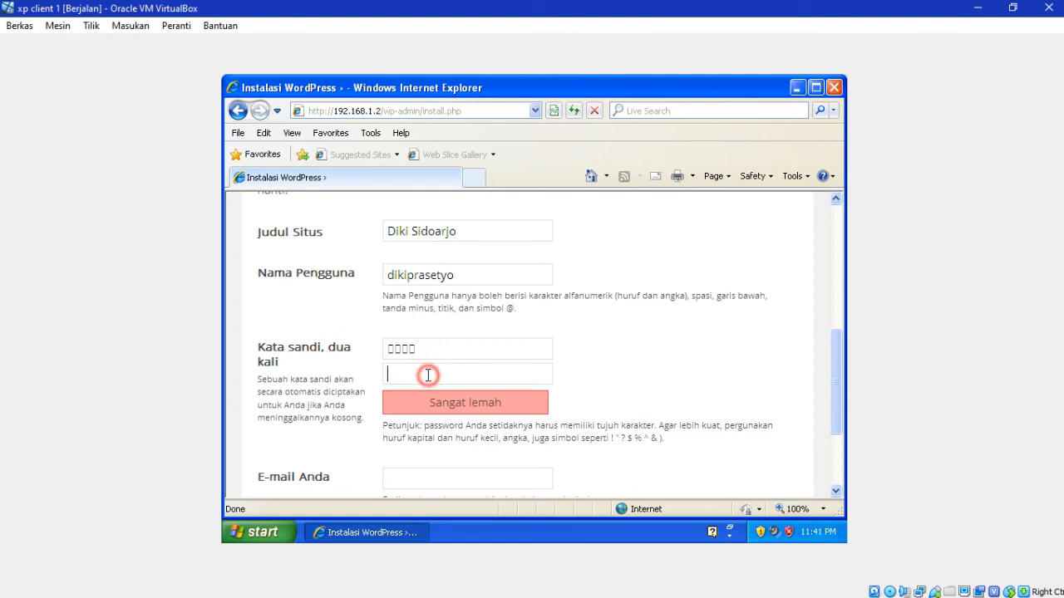
pyautogui.click(432, 355)
pyautogui.moveTo(840, 354); pyautogui.dragTo(840, 400)
# Step: Fill in the admin's e-mail address, install WordPress, and continue to the login page
pyautogui.click(456, 359)
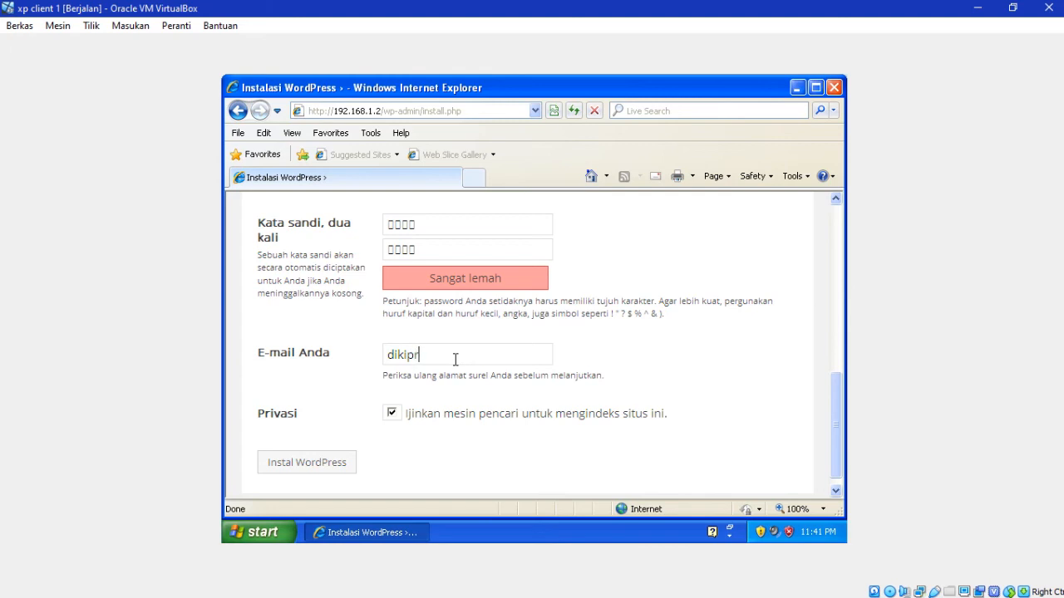
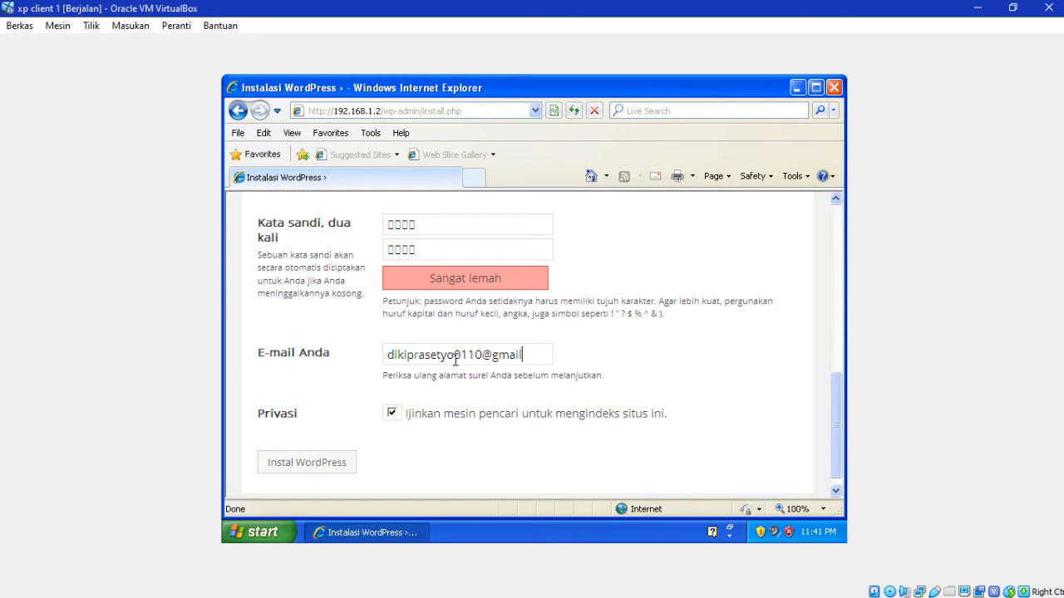
pyautogui.click(321, 477)
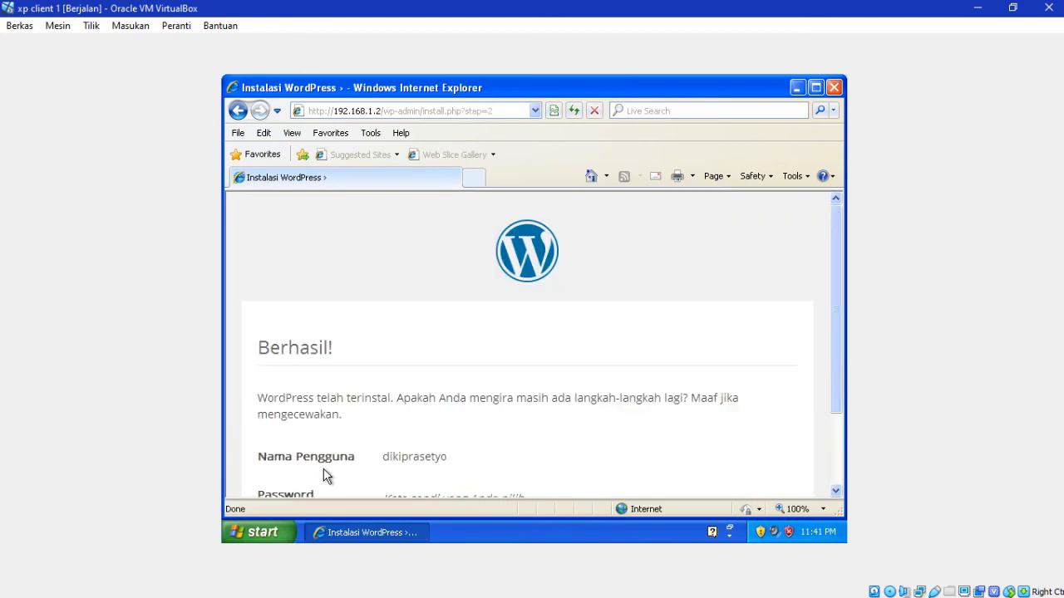
pyautogui.moveTo(834, 382); pyautogui.dragTo(836, 446)
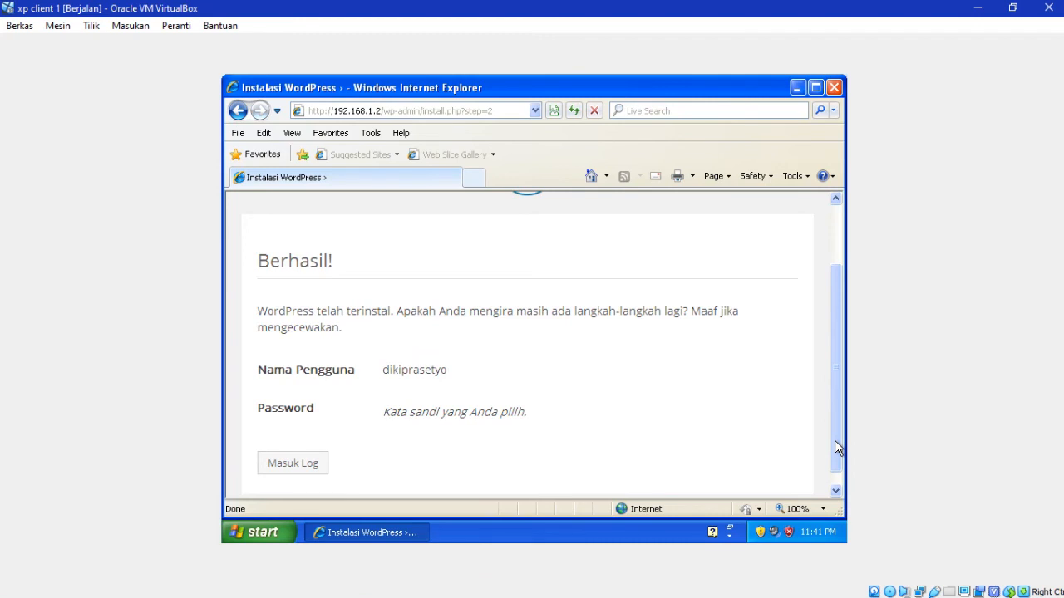
pyautogui.click(312, 466)
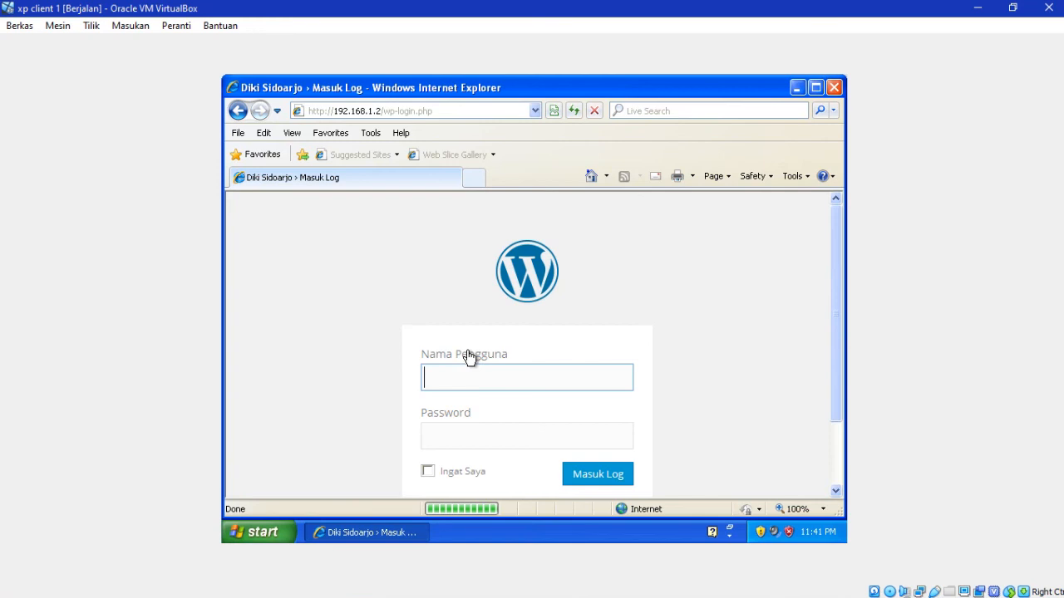
# Step: Log in with the admin username and password, refusing Internet Explorer's offer to remember the password
pyautogui.write('diki')
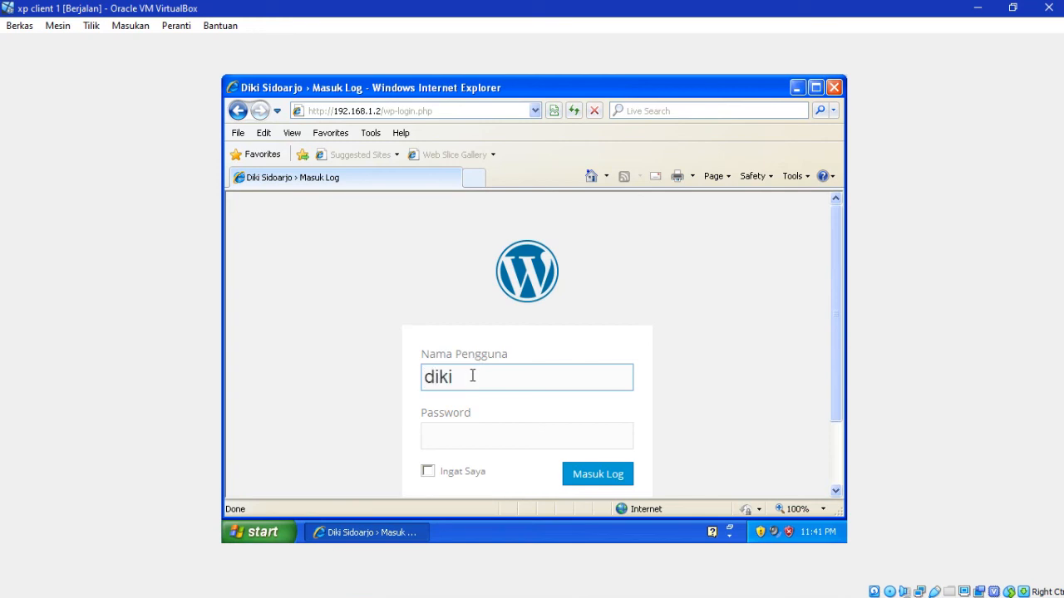
pyautogui.write('prasetyo')
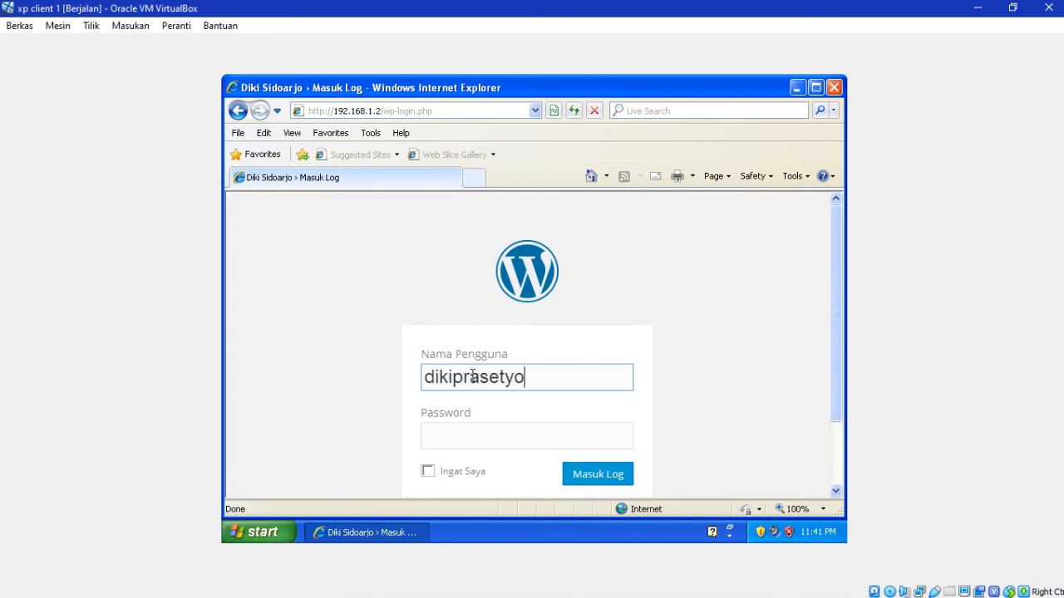
pyautogui.click(473, 433)
pyautogui.write('****')
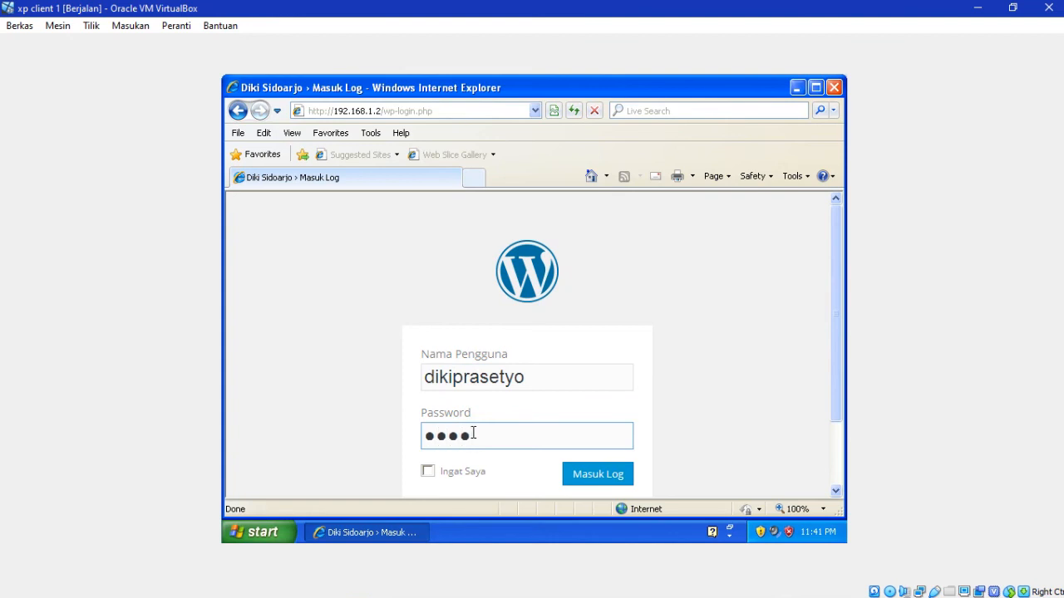
pyautogui.press('Return')
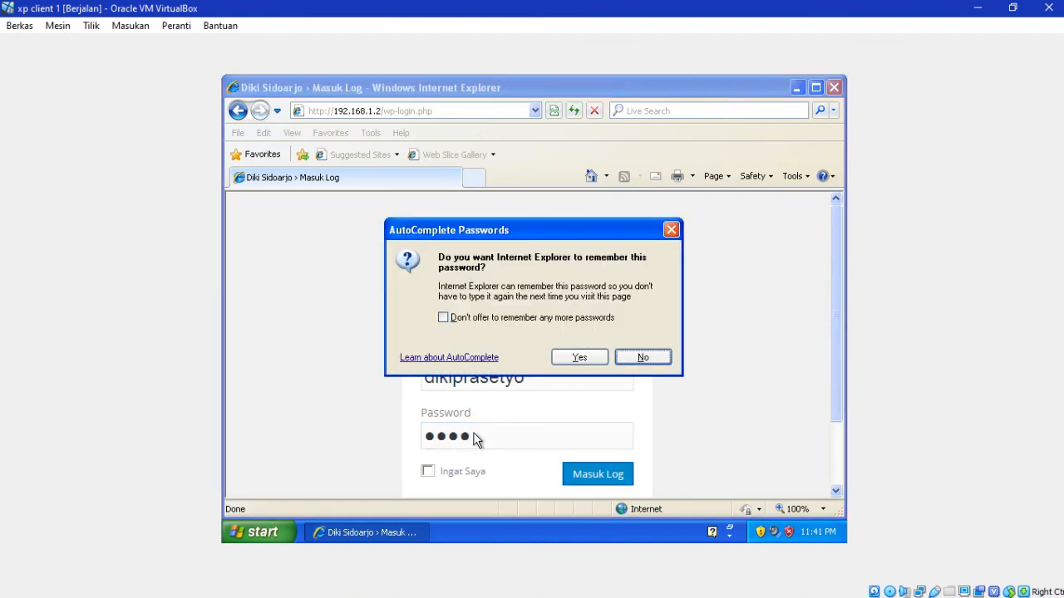
pyautogui.click(647, 361)
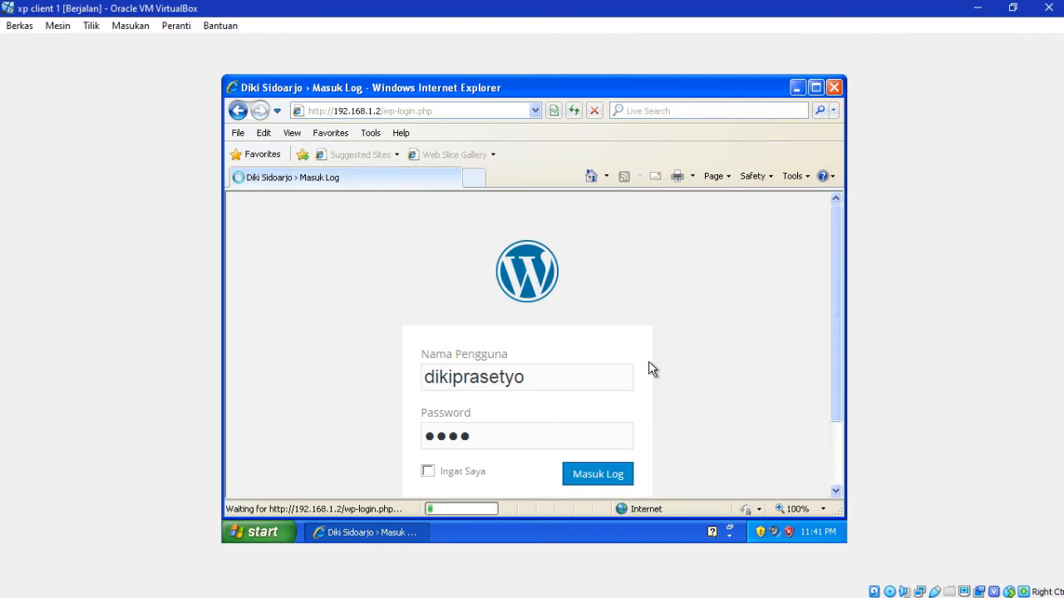
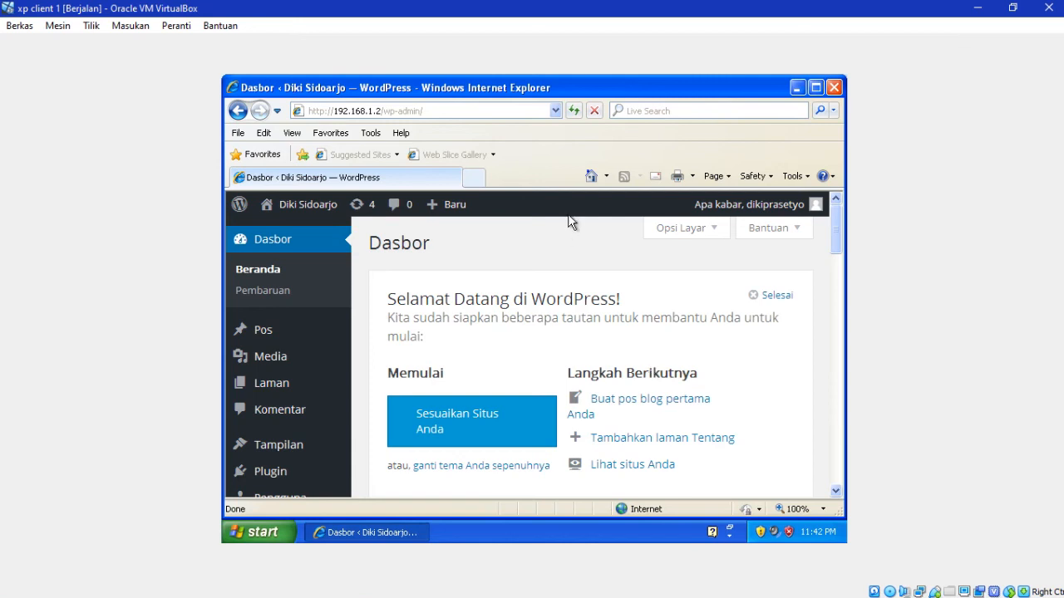
pyautogui.click(473, 178)
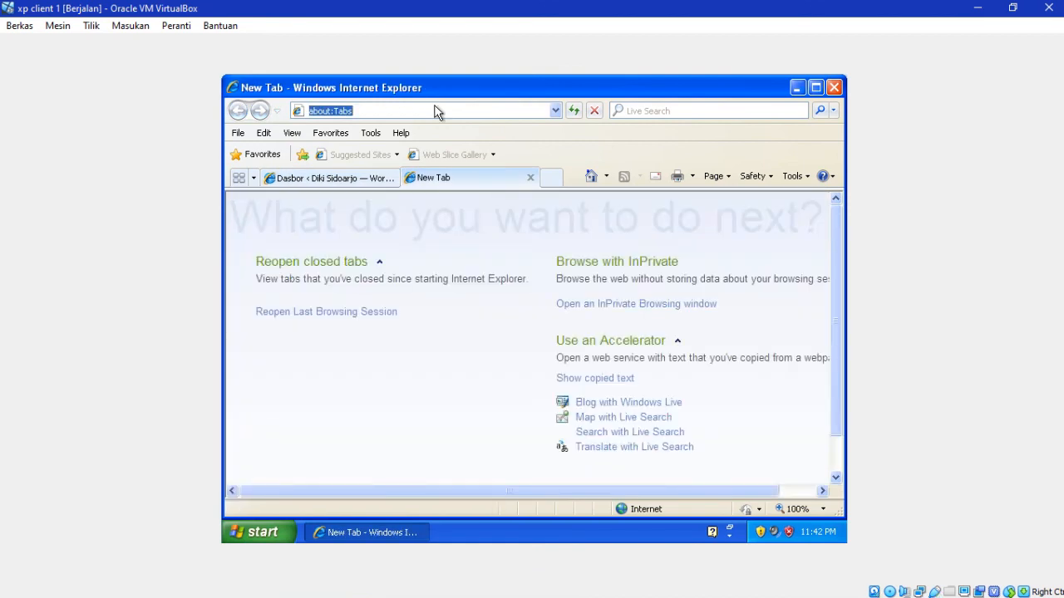
pyautogui.write('192')
pyautogui.press('Down')
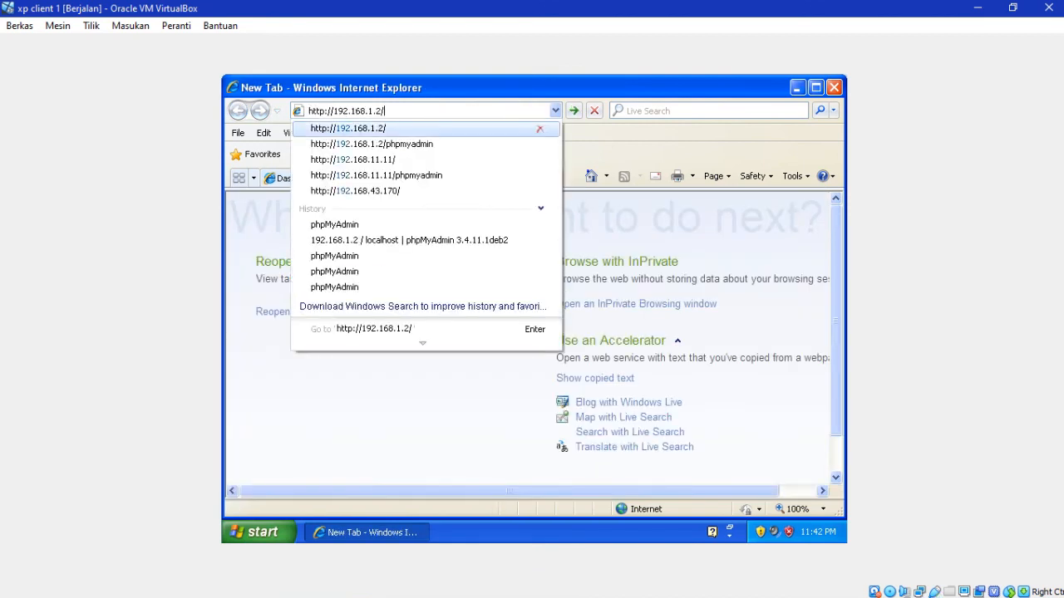
pyautogui.press('Return')
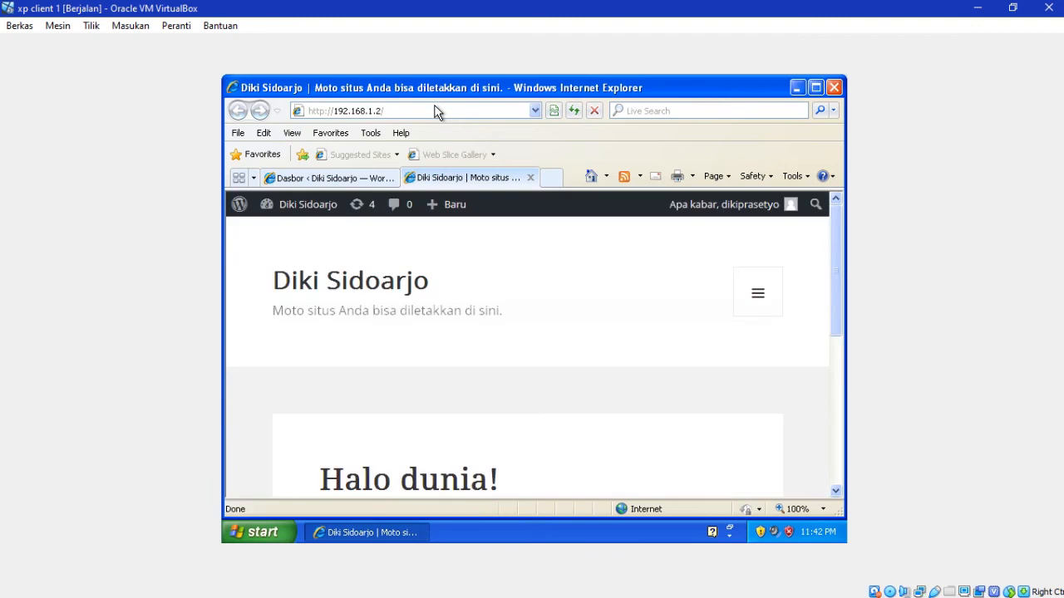
pyautogui.click(797, 87)
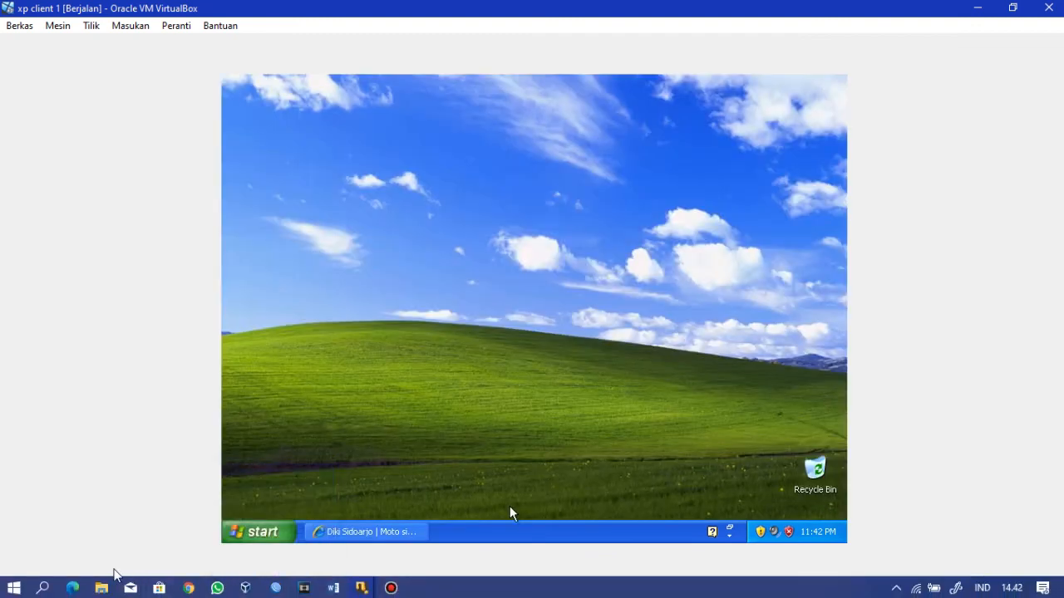
# Step: Bring the WinBox router session to the front, maximize it, and open the IP menu
pyautogui.moveTo(276, 583)
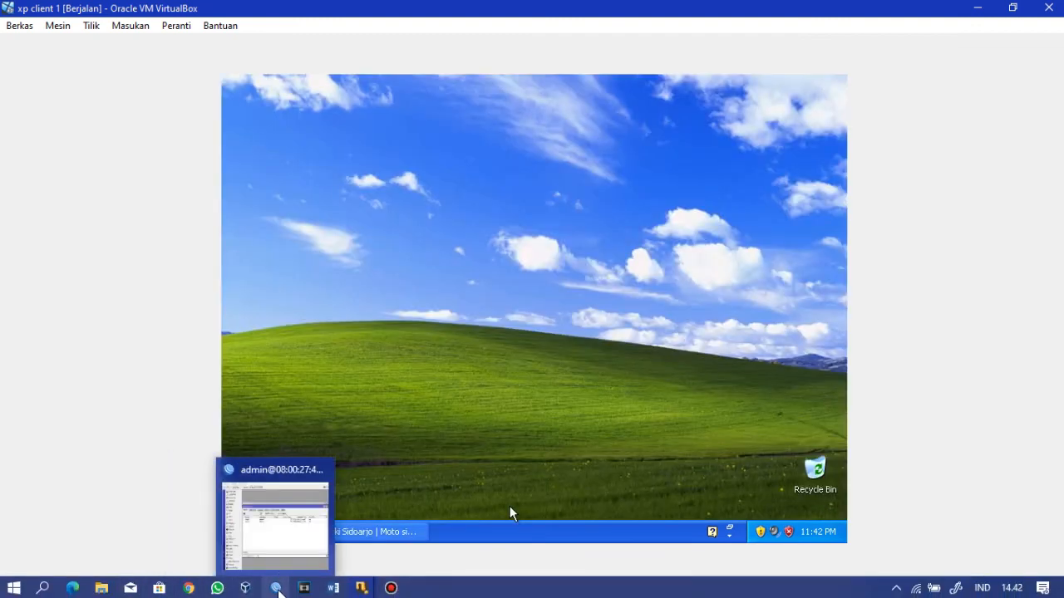
pyautogui.click(287, 569)
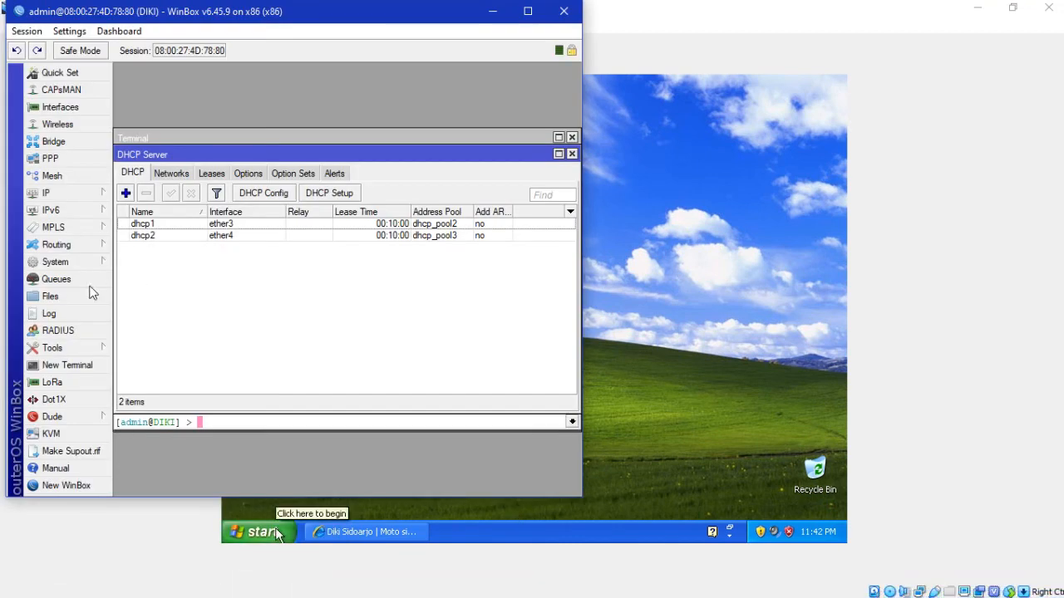
pyautogui.click(96, 193)
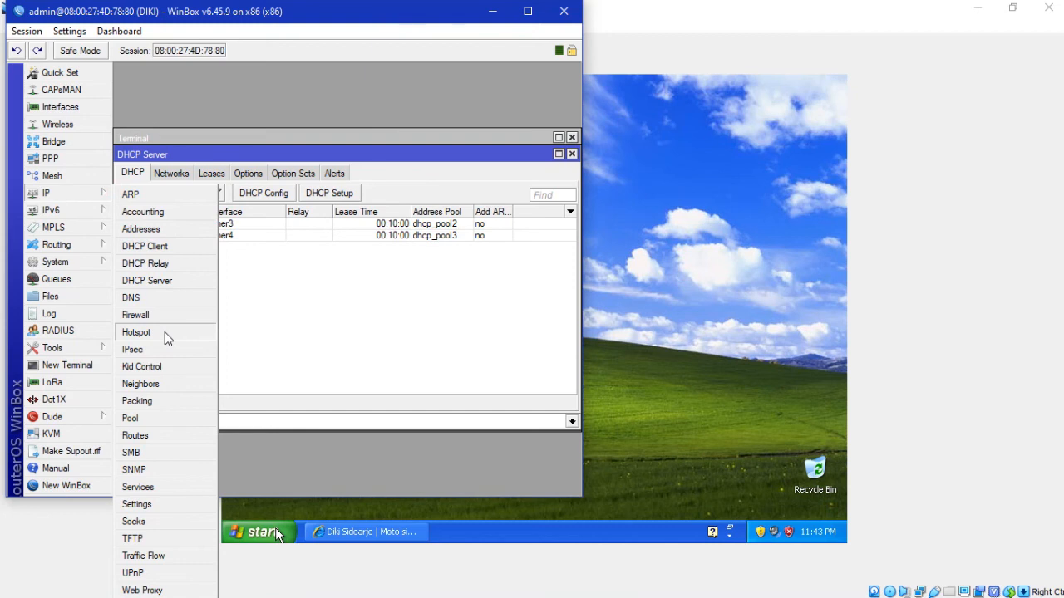
pyautogui.click(529, 11)
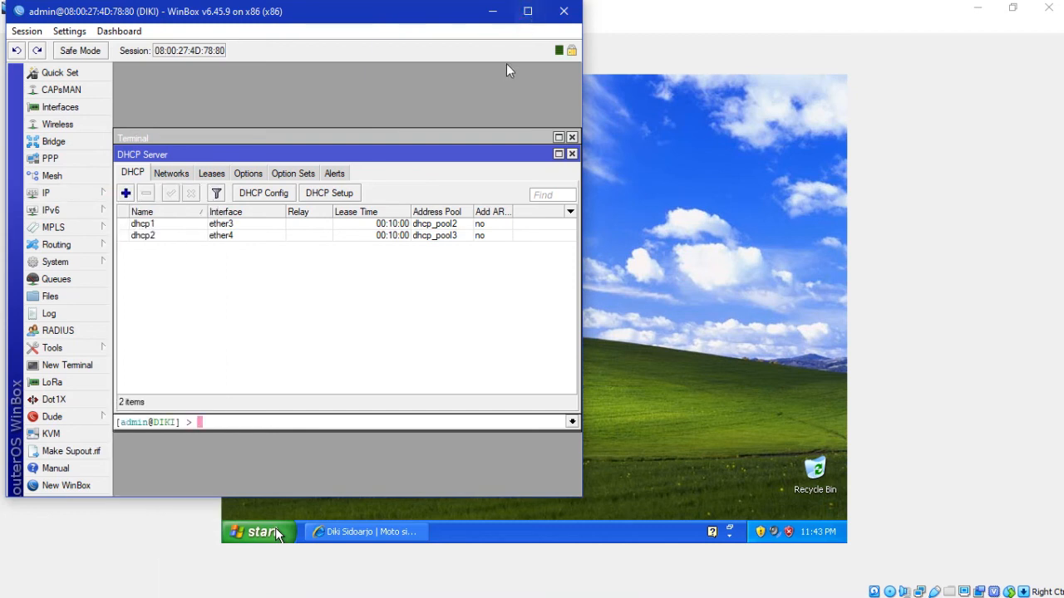
pyautogui.click(527, 12)
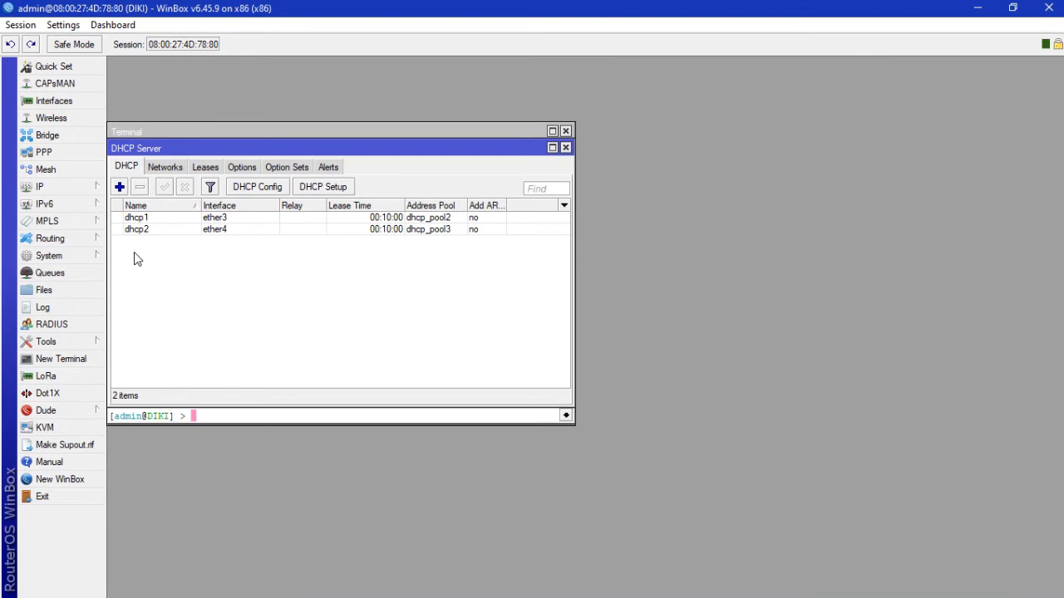
pyautogui.click(90, 190)
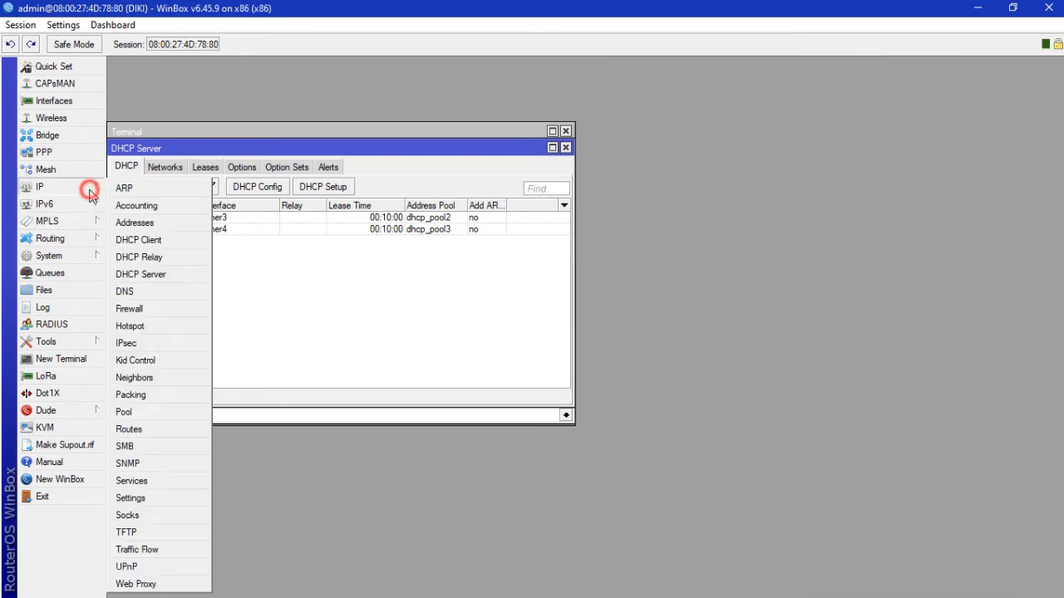
# Step: Start the Hotspot Setup wizard and choose ether4 as the hotspot interface
pyautogui.click(162, 332)
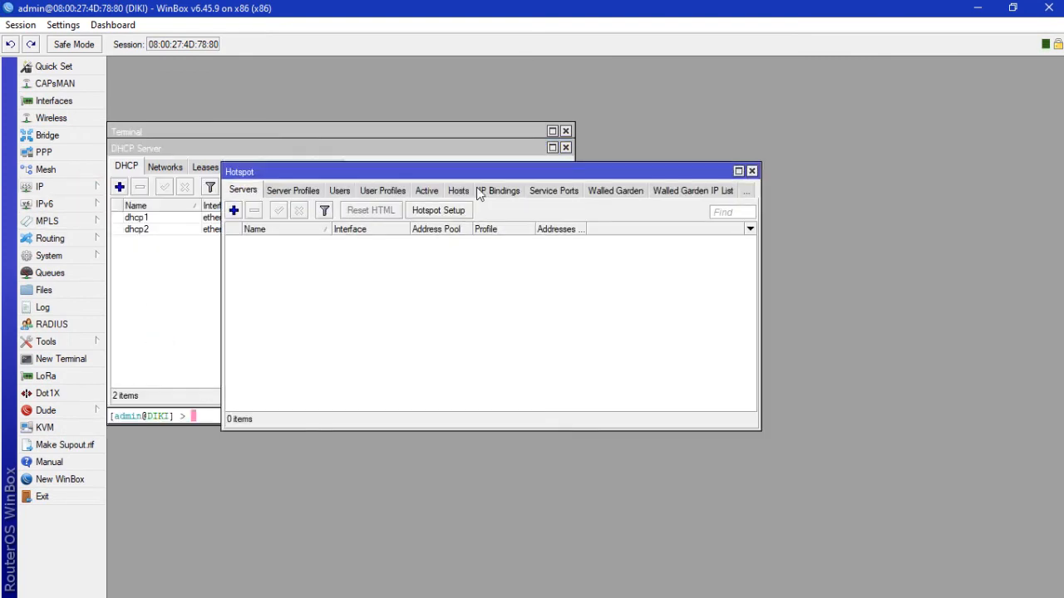
pyautogui.click(460, 212)
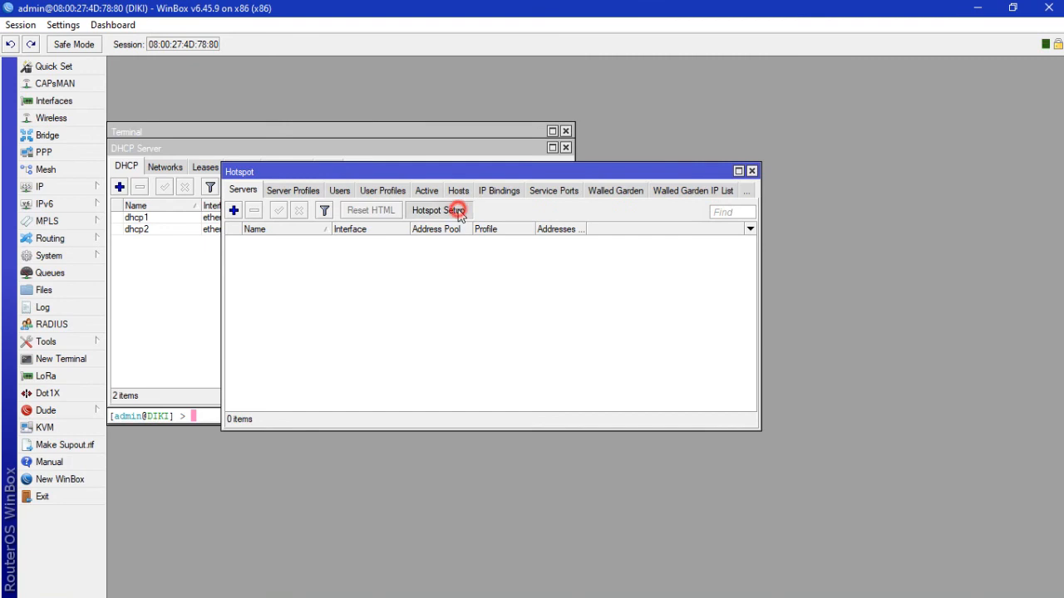
pyautogui.click(678, 316)
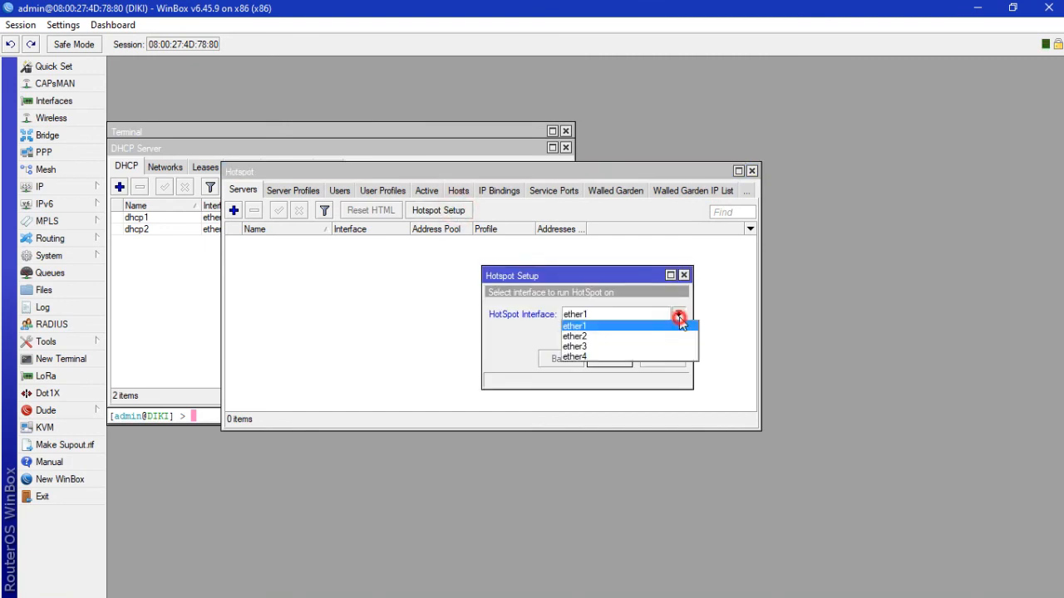
pyautogui.click(655, 356)
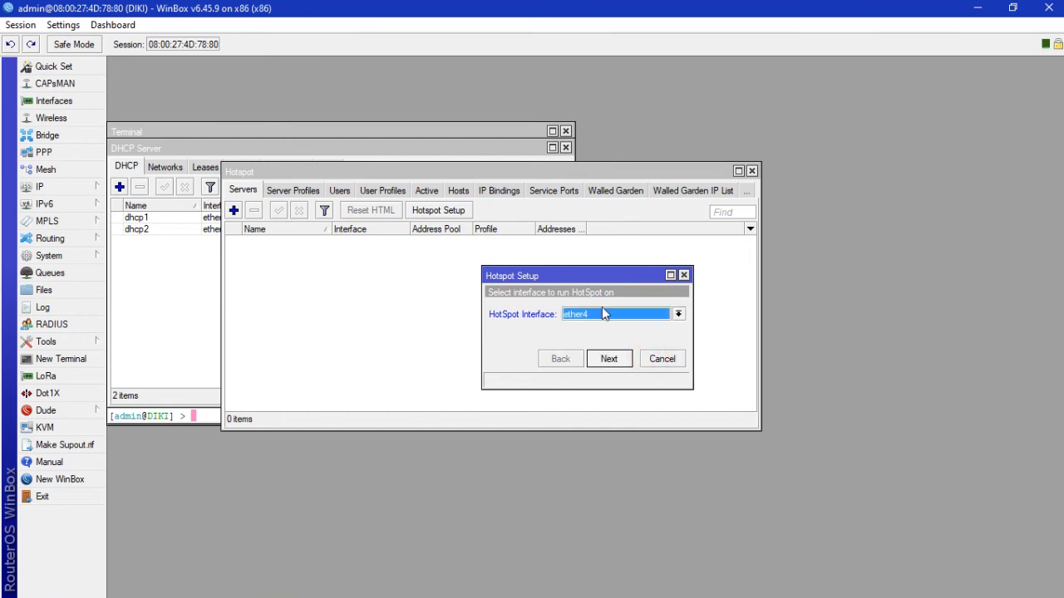
pyautogui.click(609, 362)
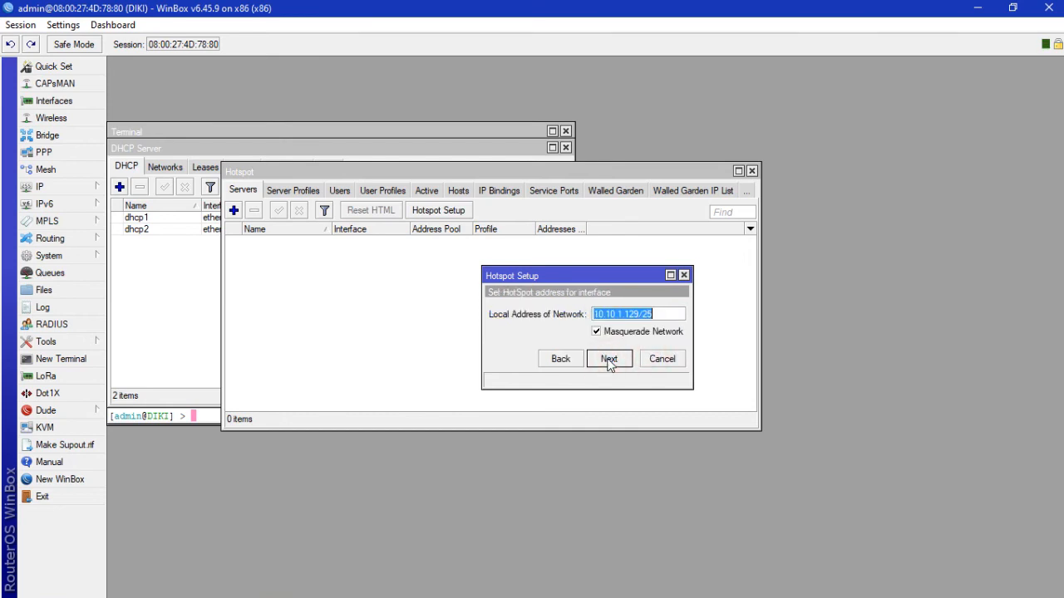
# Step: Accept address 10.10.1.129/25 and default pool, set DNS name dikilogin.com, and finish the setup
pyautogui.click(608, 360)
pyautogui.click(608, 360)
pyautogui.click(609, 360)
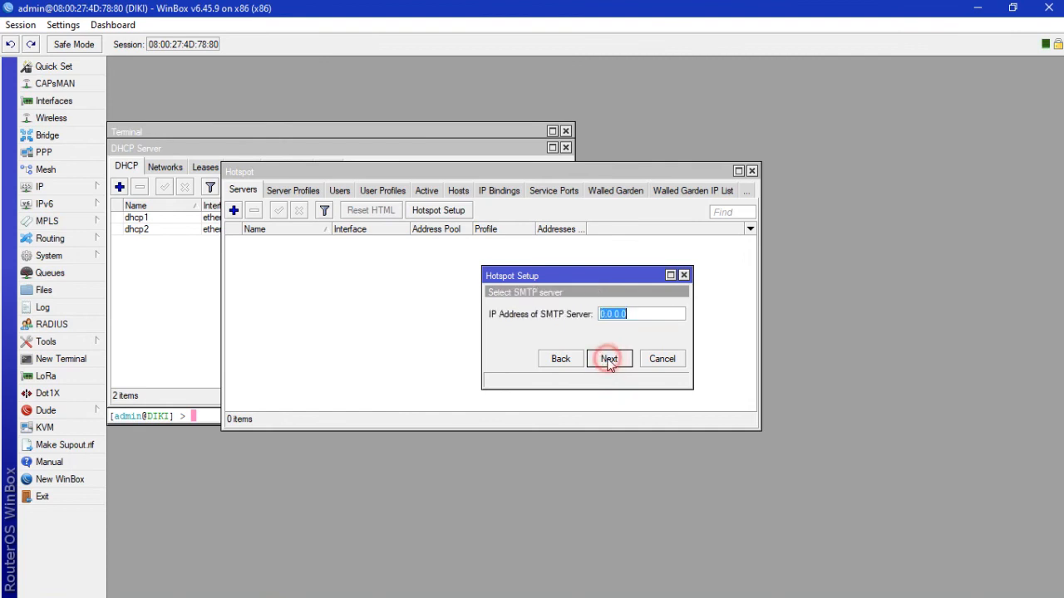
pyautogui.click(609, 362)
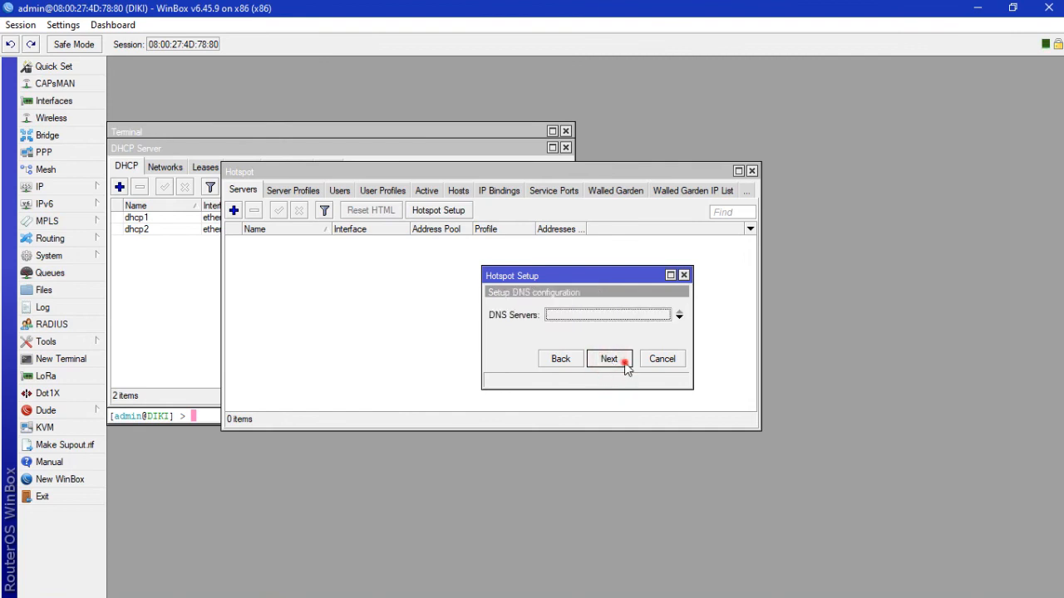
pyautogui.click(623, 361)
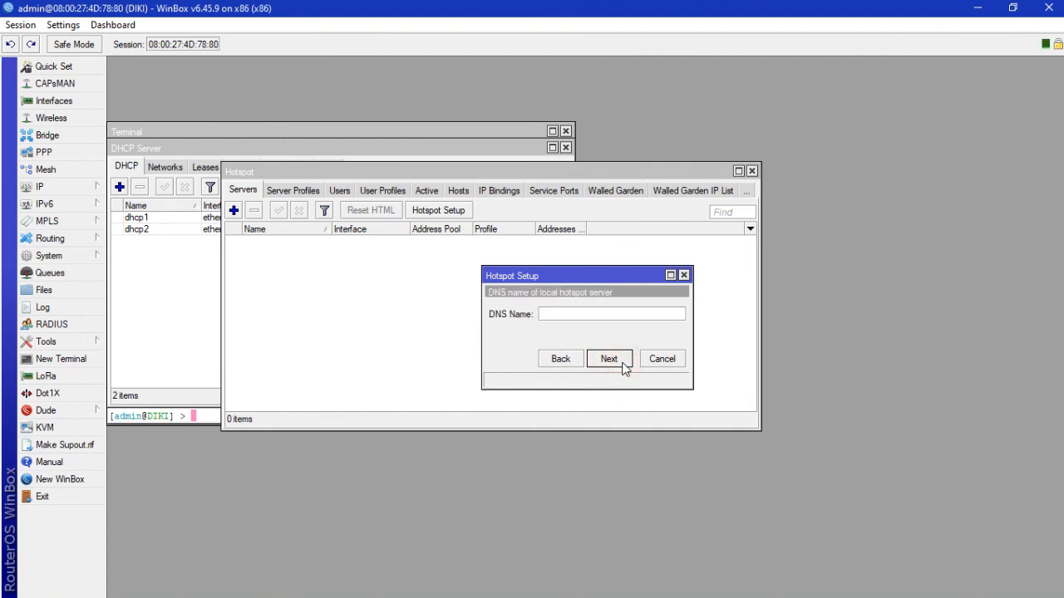
pyautogui.write('dikilogin.com')
pyautogui.click(624, 367)
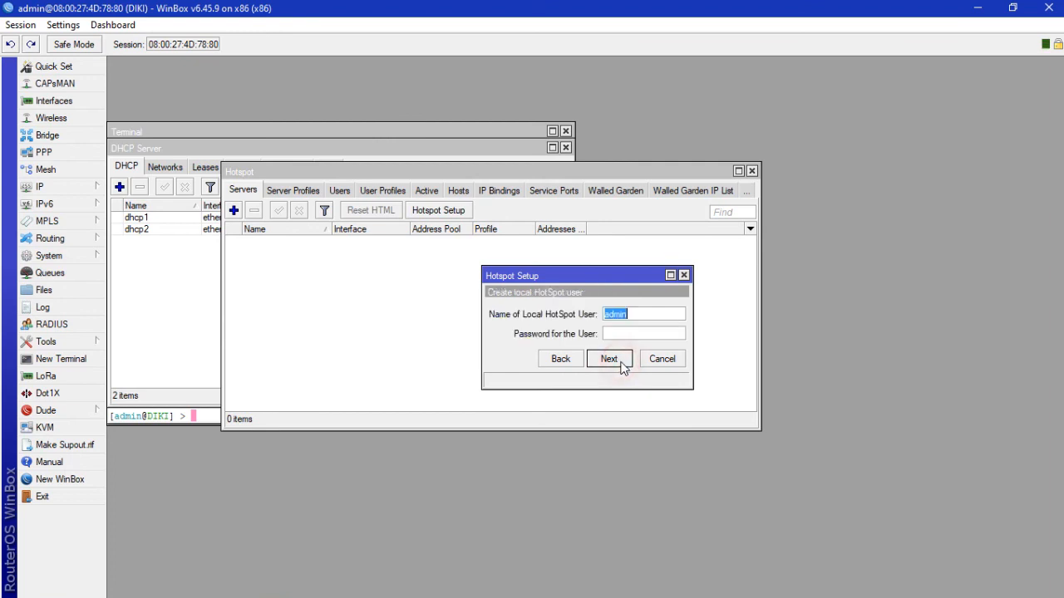
pyautogui.click(624, 366)
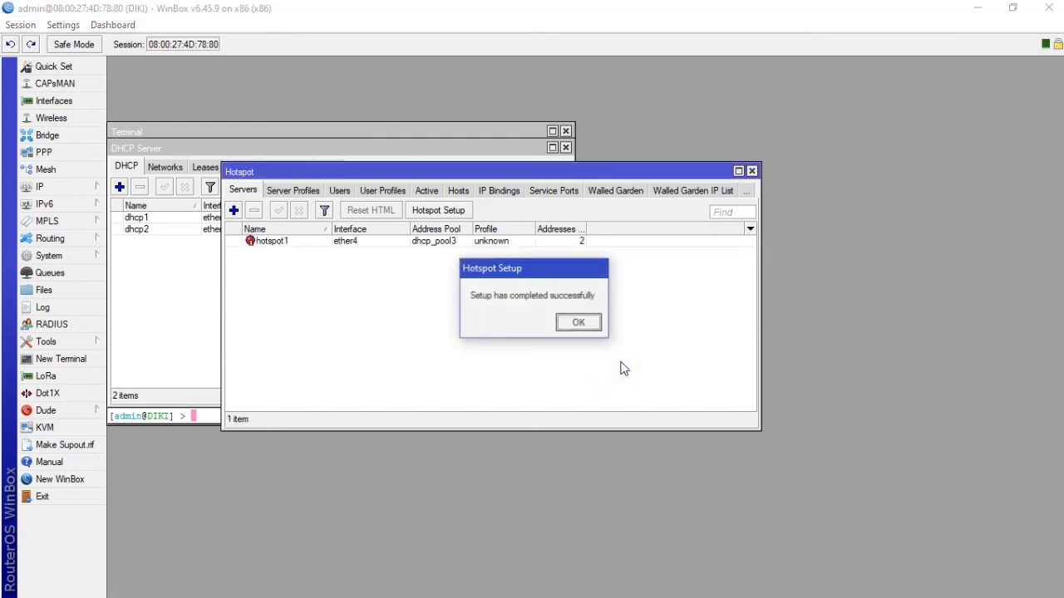
pyautogui.click(581, 324)
# Step: Create a new hotspot user profile with 100 shared users and a 128K/128K rate limit
pyautogui.click(341, 190)
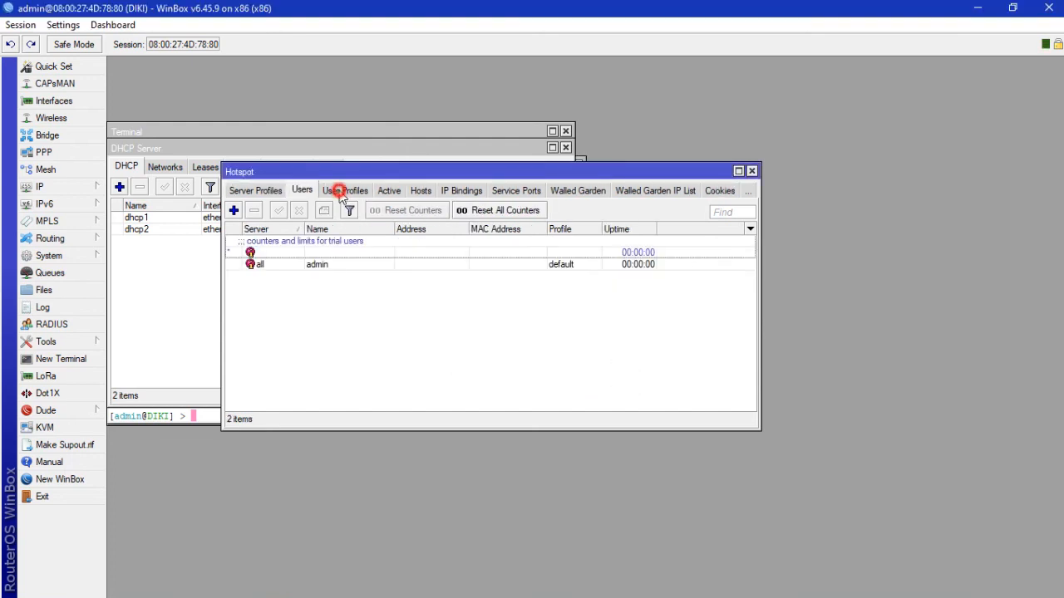
pyautogui.click(234, 211)
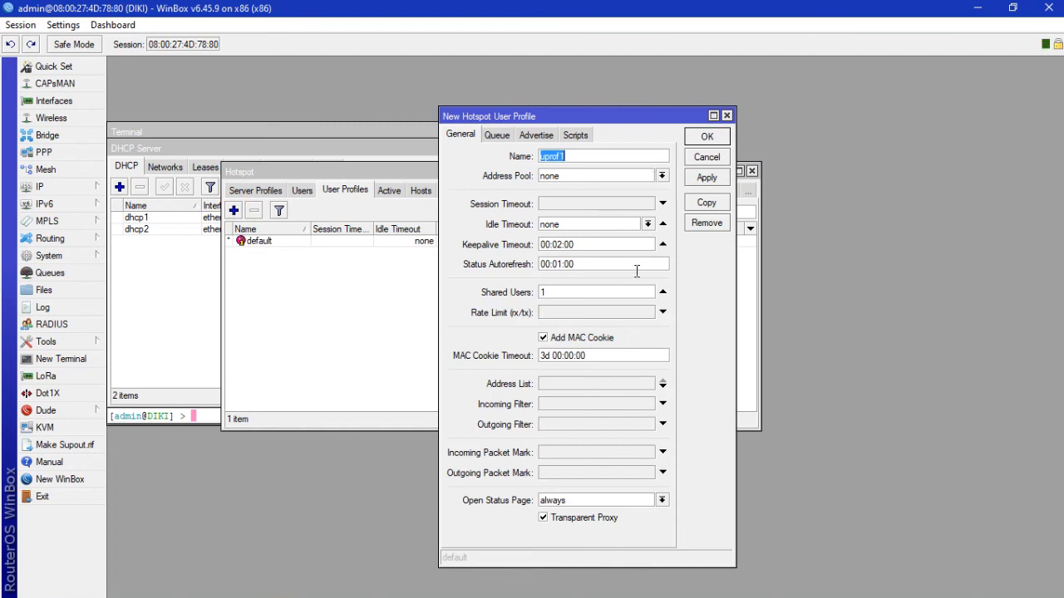
pyautogui.click(633, 292)
pyautogui.press('BackSpace')
pyautogui.write('100')
pyautogui.click(627, 312)
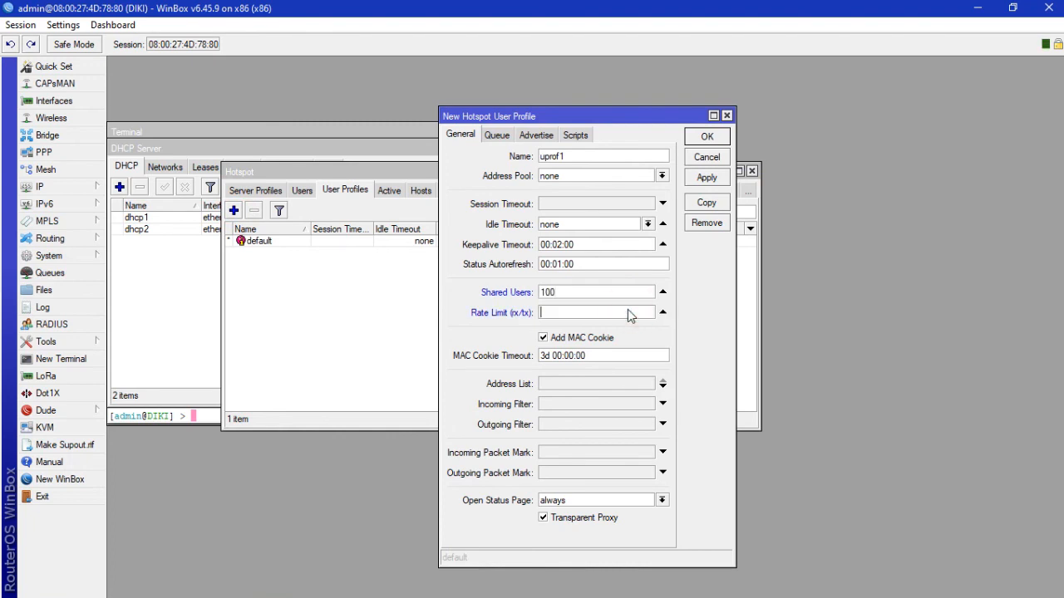
pyautogui.write('1')
pyautogui.write('8K/128K')
pyautogui.click(702, 178)
# Step: Name the profile siswa, save it, and close the profile editor
pyautogui.click(604, 153)
pyautogui.write('ser')
pyautogui.press('BackSpace')
pyautogui.press('BackSpace')
pyautogui.press('BackSpace')
pyautogui.press('BackSpace')
pyautogui.write('sisw')
pyautogui.click(691, 177)
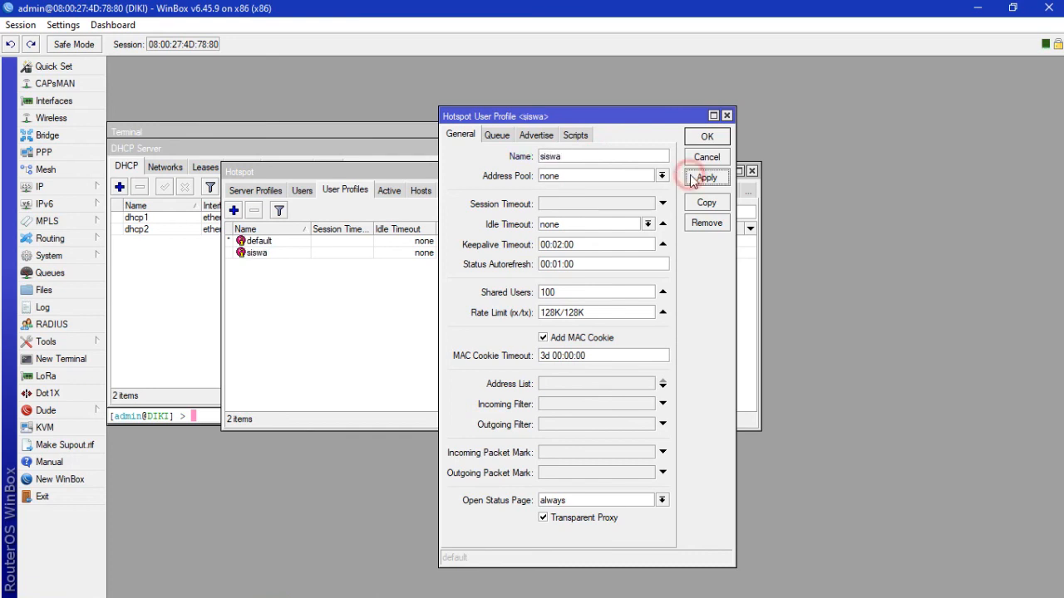
pyautogui.click(704, 140)
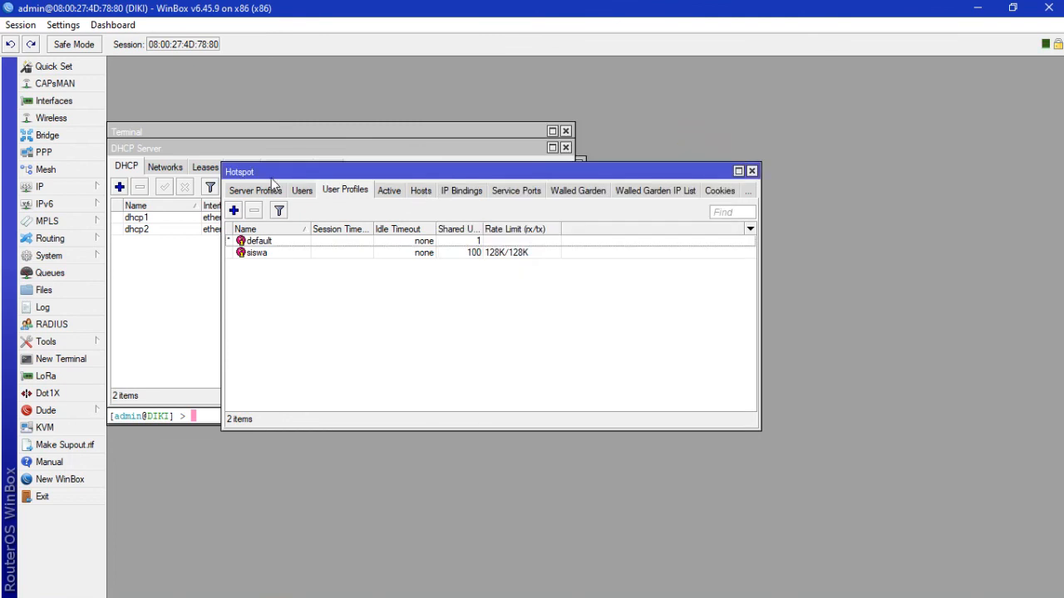
pyautogui.click(307, 192)
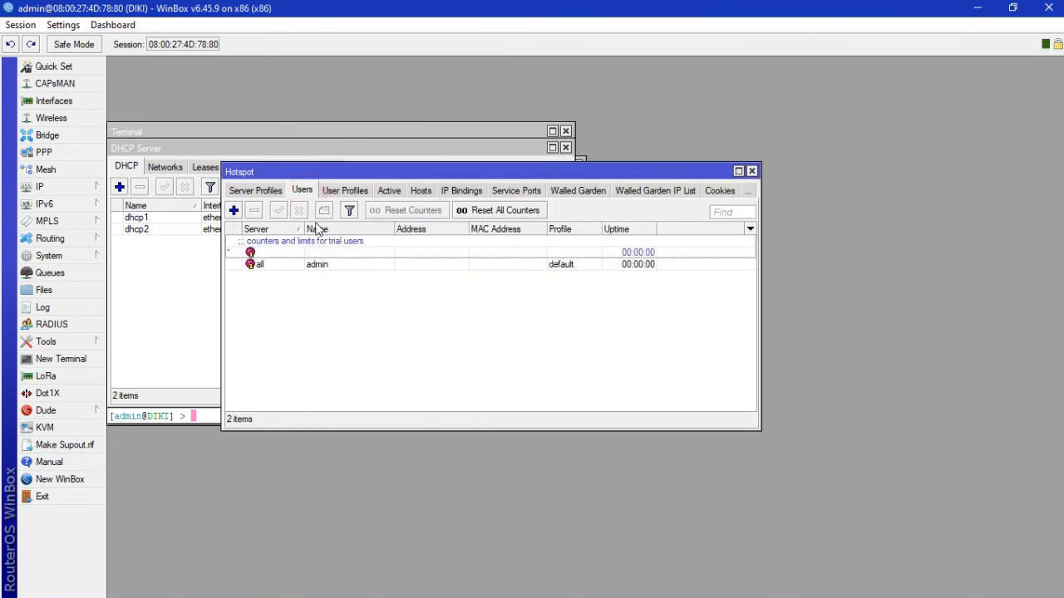
# Step: Add hotspot user siswa with a password and the siswa profile, then save it
pyautogui.click(306, 265)
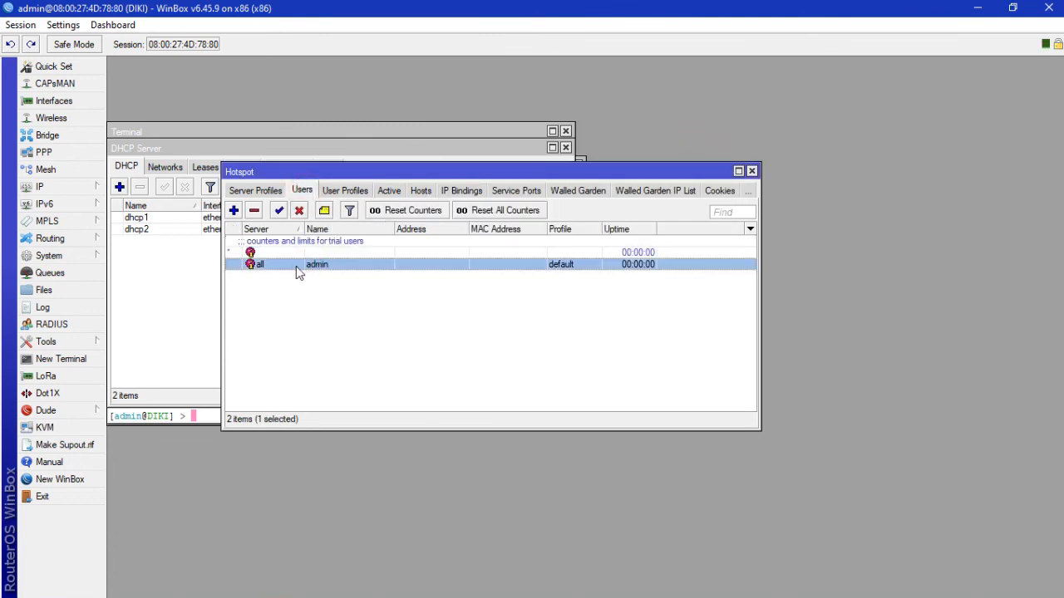
pyautogui.click(233, 210)
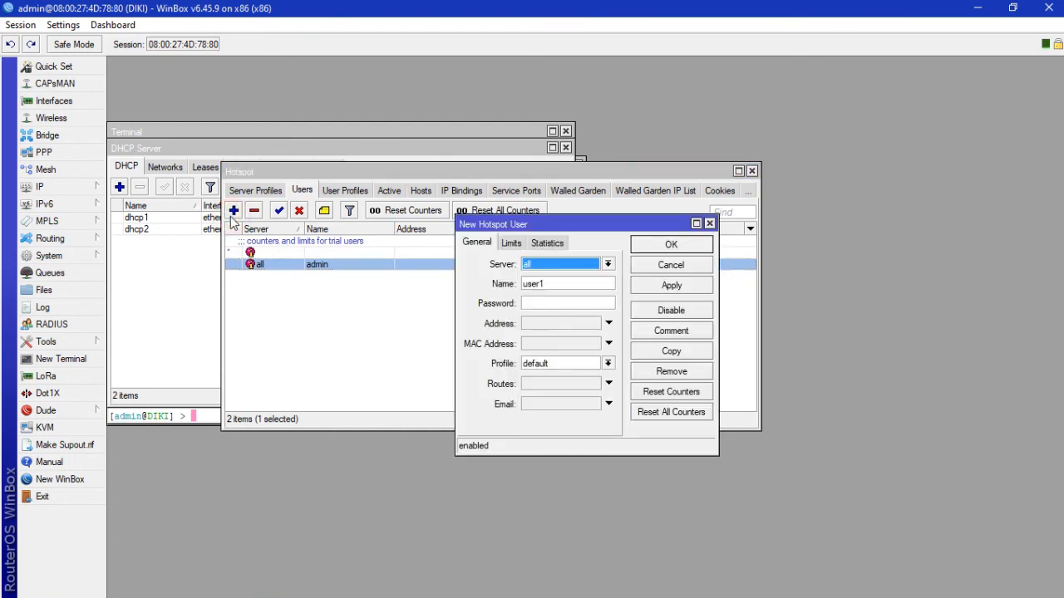
pyautogui.click(606, 284)
pyautogui.press('BackSpace')
pyautogui.press('BackSpace')
pyautogui.press('BackSpace')
pyautogui.press('BackSpace')
pyautogui.press('BackSpace')
pyautogui.write('siswa')
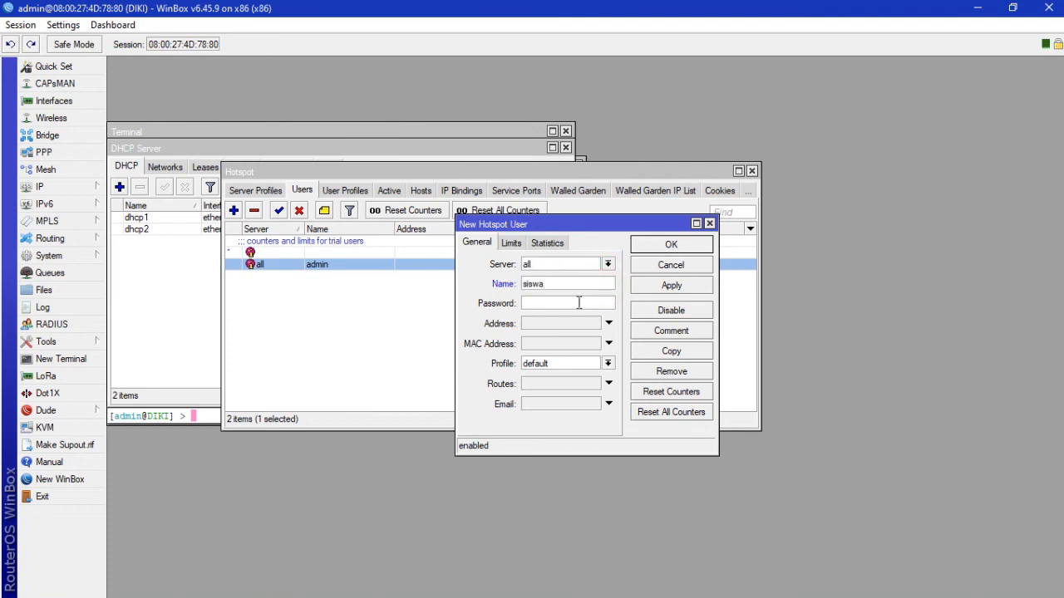
pyautogui.click(580, 303)
pyautogui.click(607, 364)
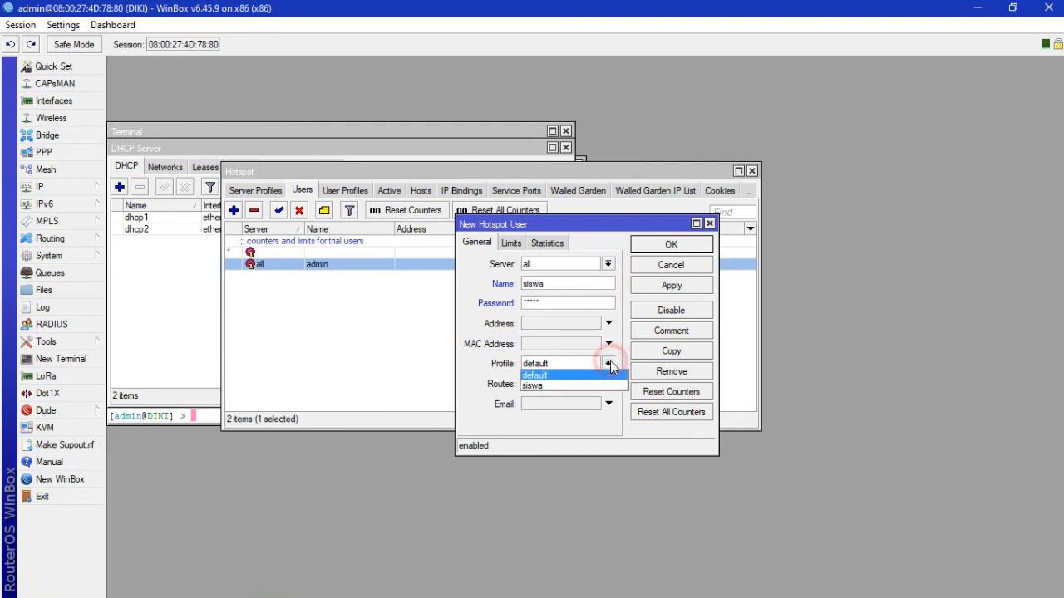
pyautogui.click(608, 388)
pyautogui.click(675, 287)
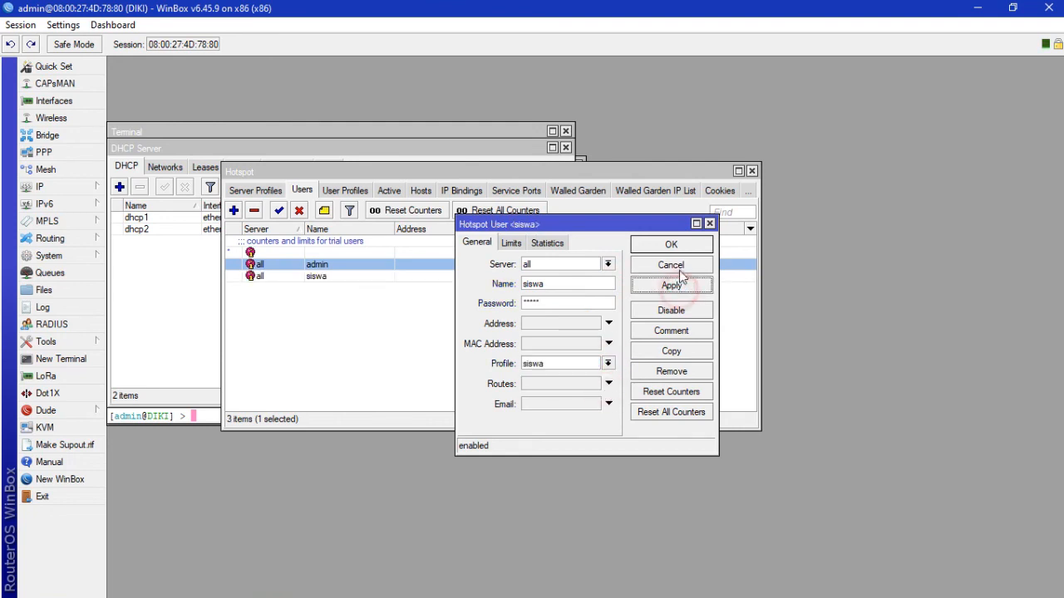
pyautogui.click(672, 246)
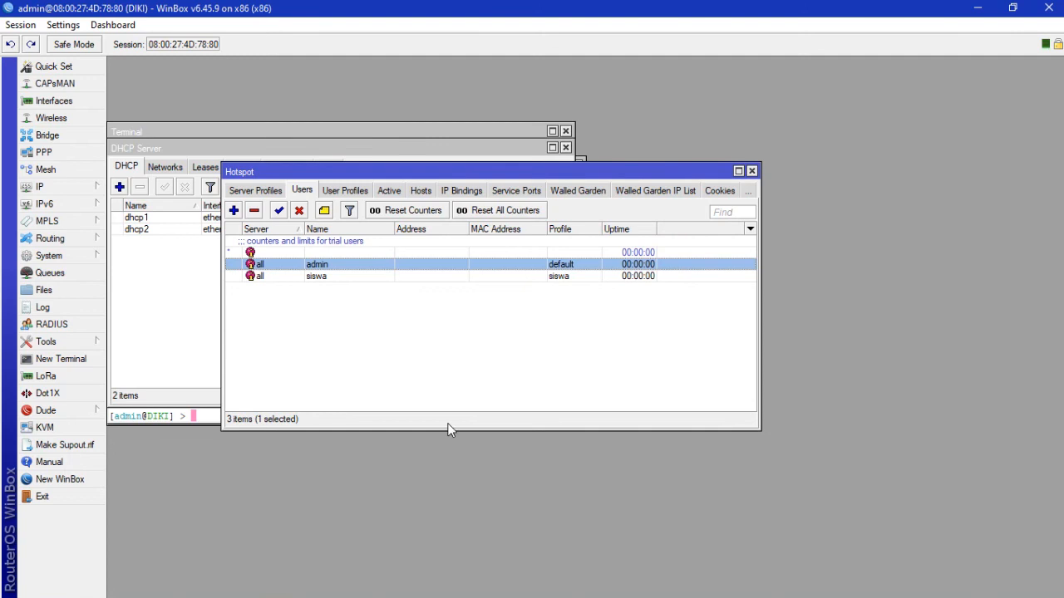
# Step: Switch to the XP client 2 VM window
pyautogui.moveTo(304, 596)
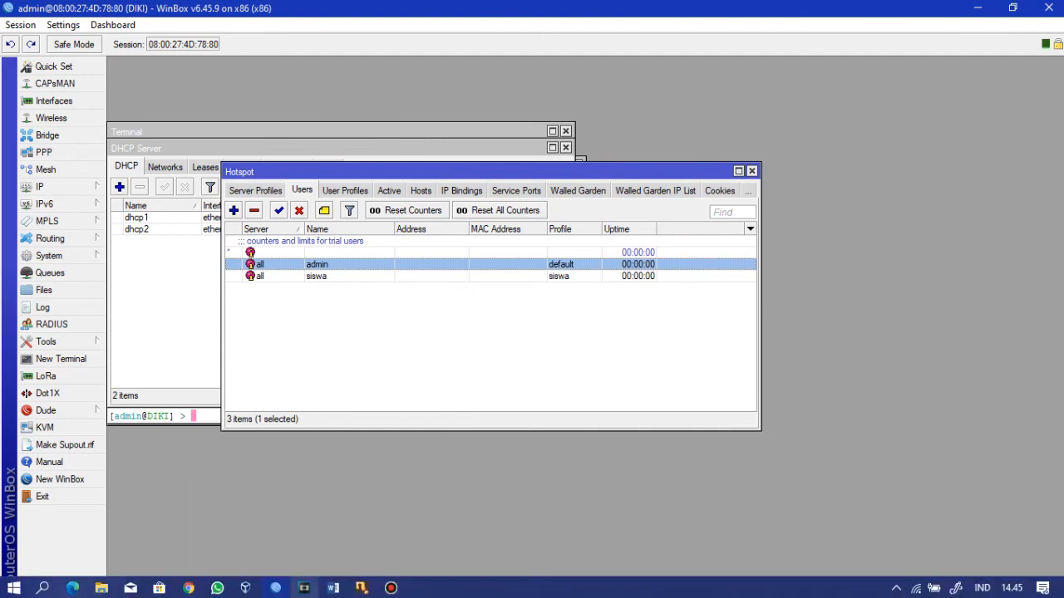
pyautogui.moveTo(366, 590)
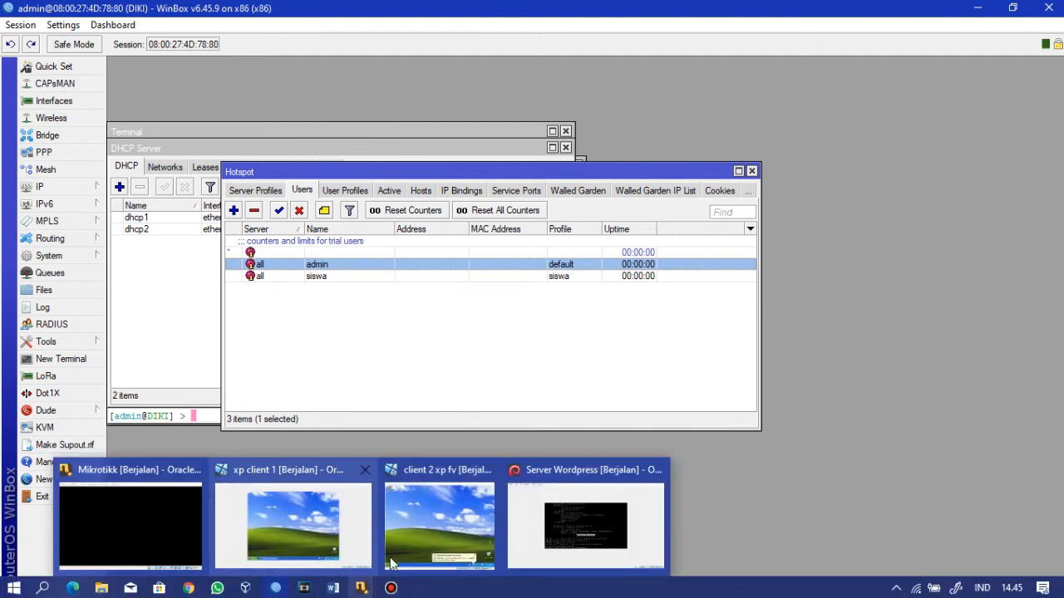
pyautogui.click(420, 522)
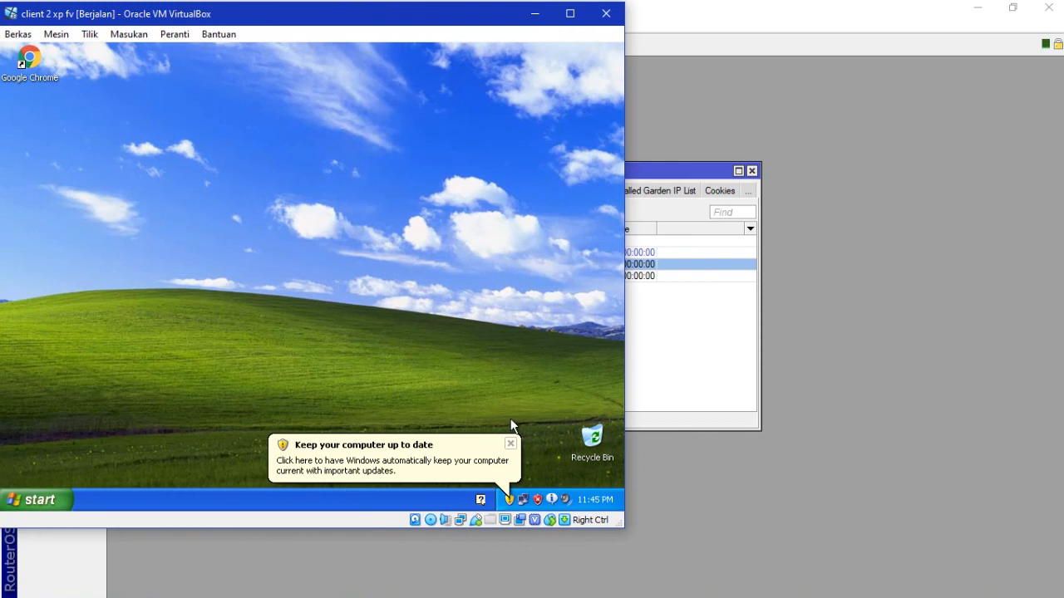
# Step: Launch Chrome, open dikilogin.com, and log in to the hotspot as siswa with its password
pyautogui.click(510, 444)
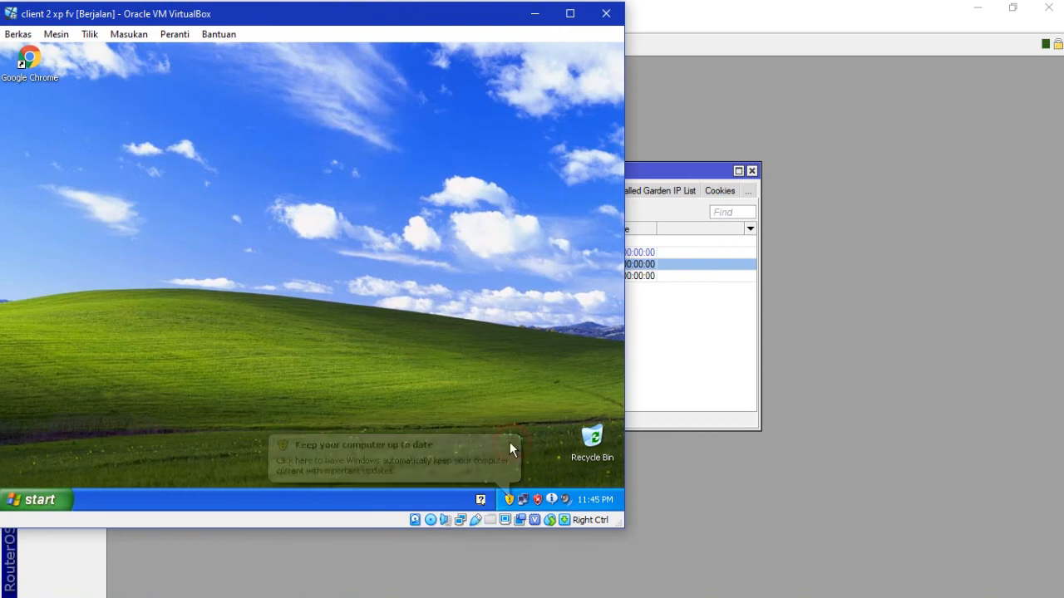
pyautogui.doubleClick(33, 73)
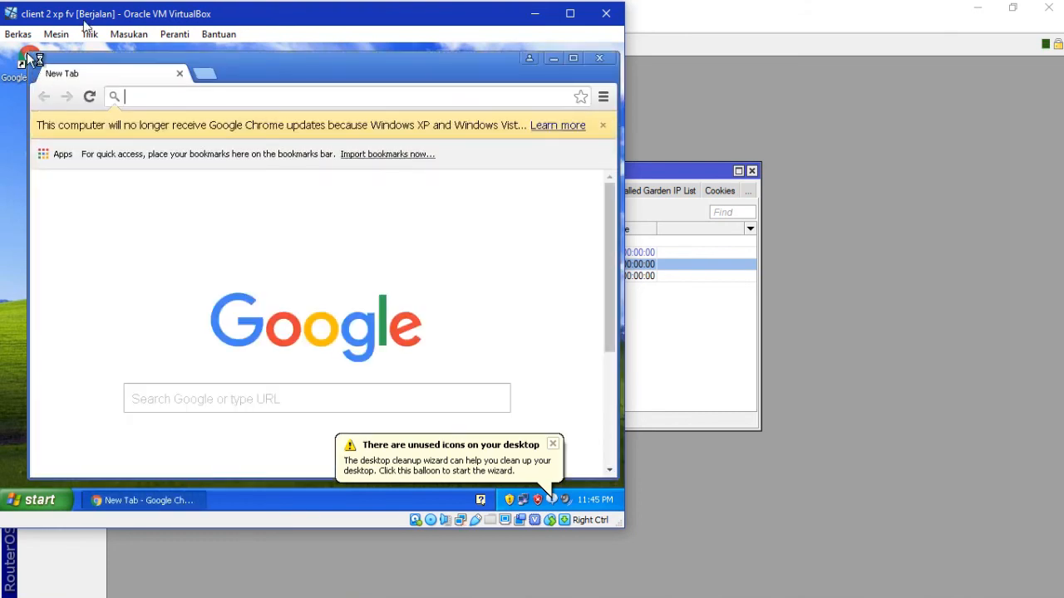
pyautogui.write('diki')
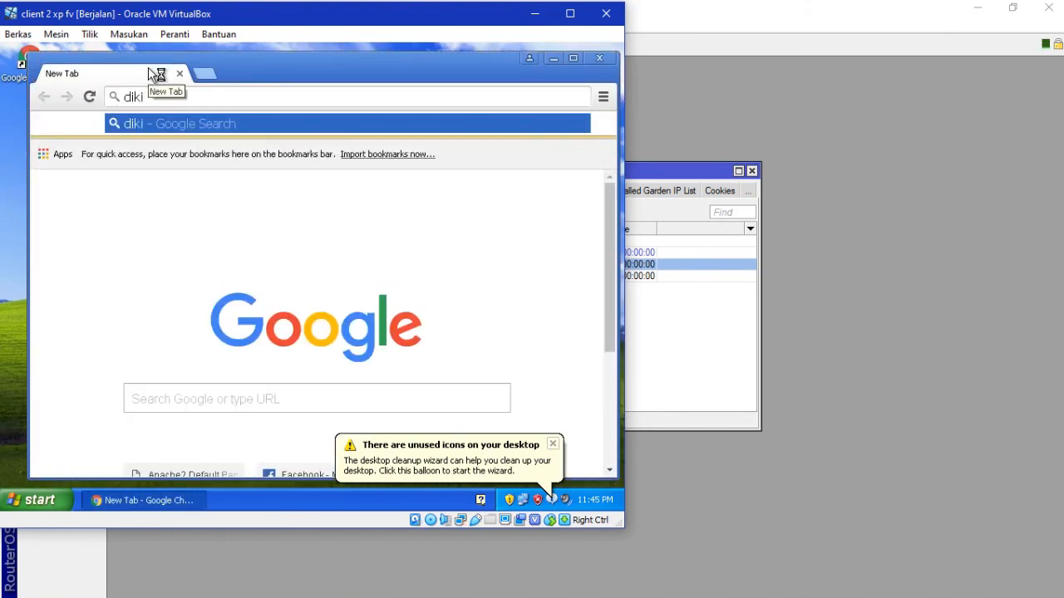
pyautogui.write('login.com')
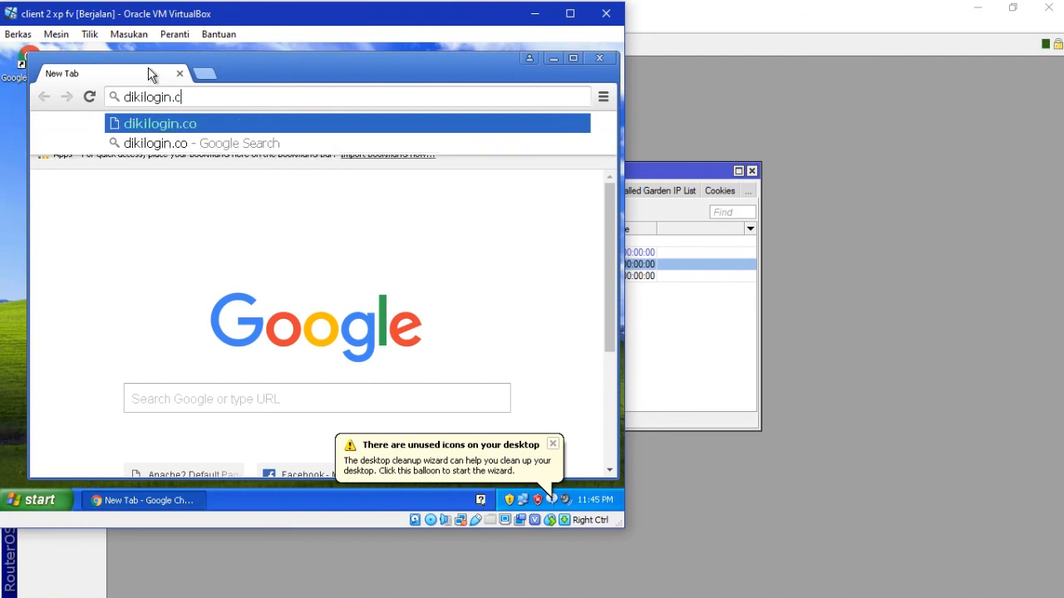
pyautogui.press('Return')
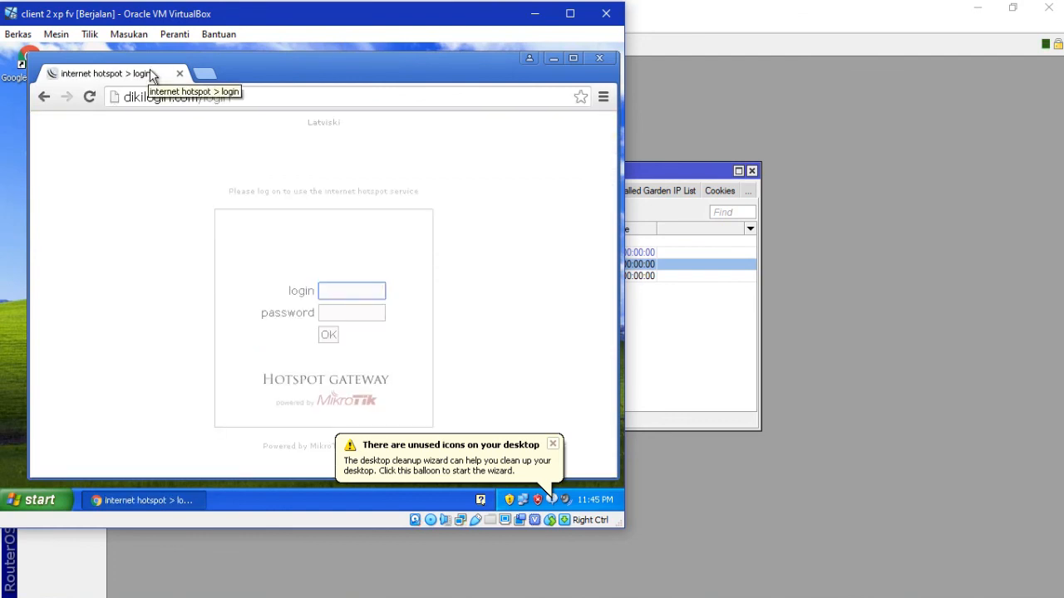
pyautogui.write('siswa')
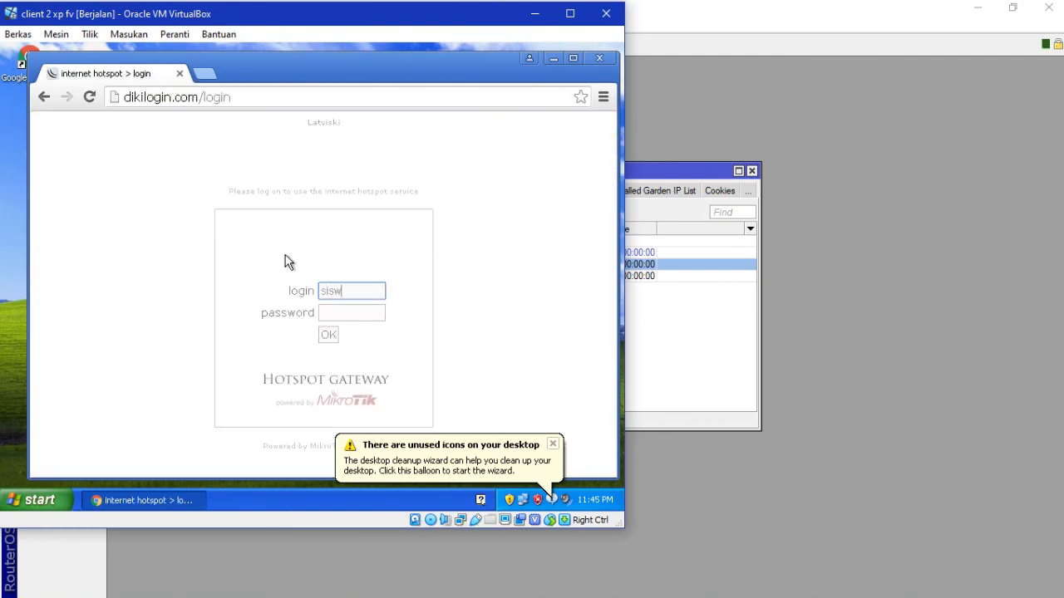
pyautogui.click(332, 314)
pyautogui.write('s')
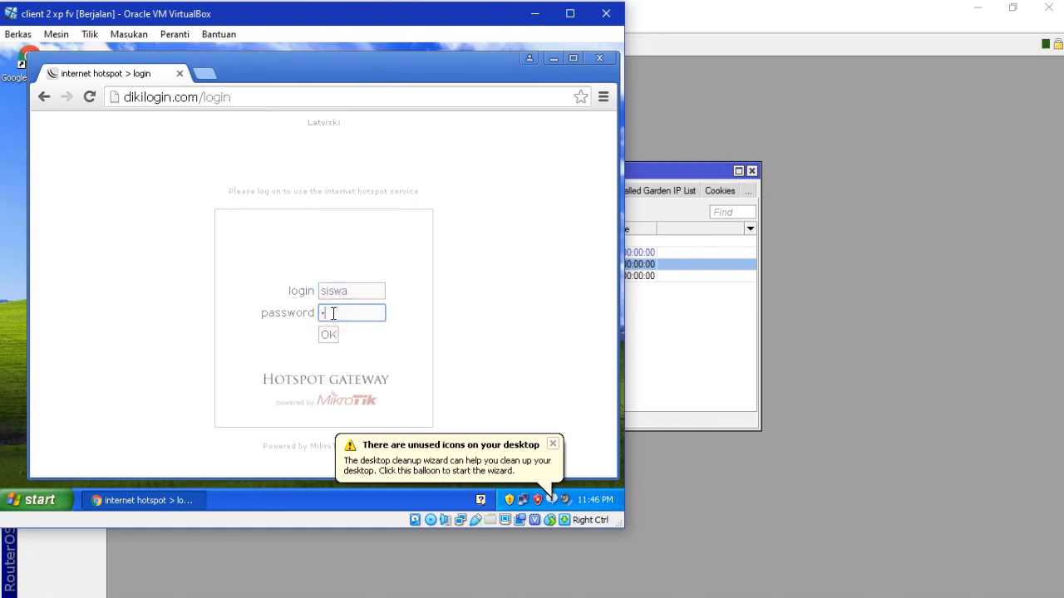
pyautogui.click(328, 335)
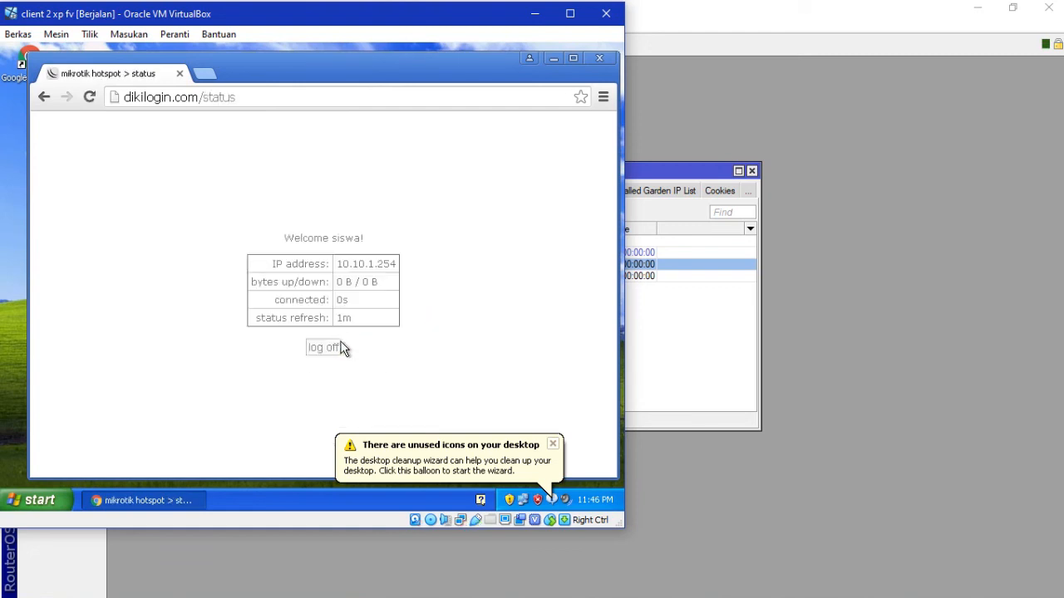
pyautogui.click(212, 73)
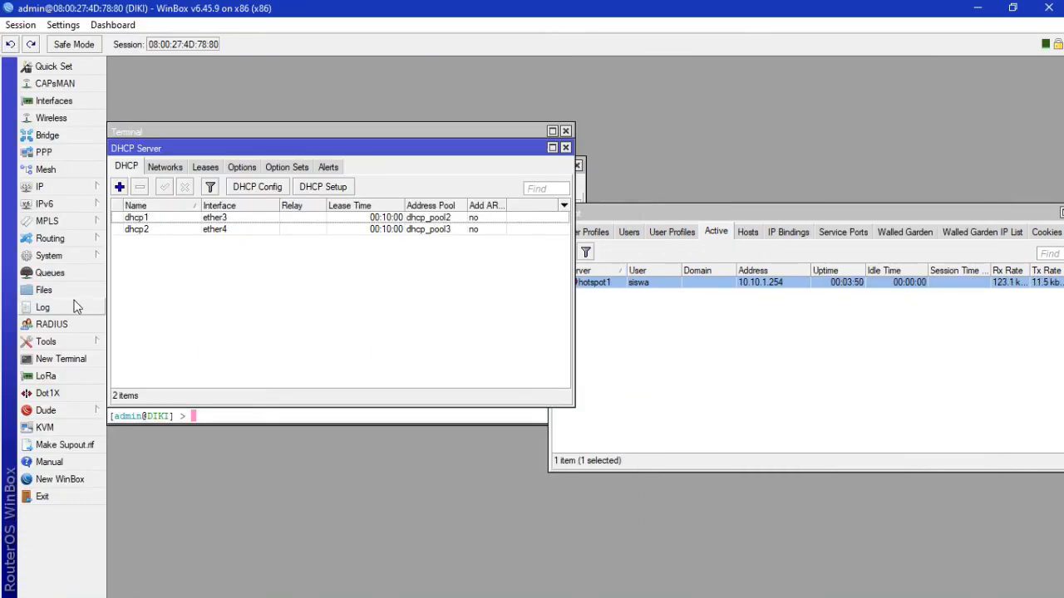
# Step: Open the Queue List and close the DHCP Server, Terminal, Address List, Firewall and Hotspot windows
pyautogui.click(68, 268)
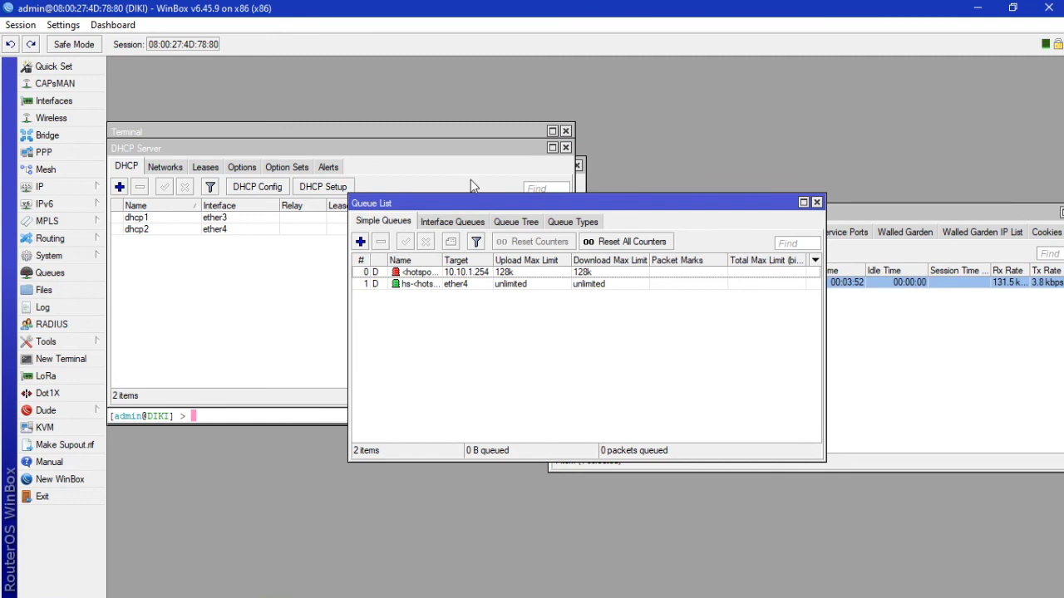
pyautogui.click(565, 147)
pyautogui.click(565, 132)
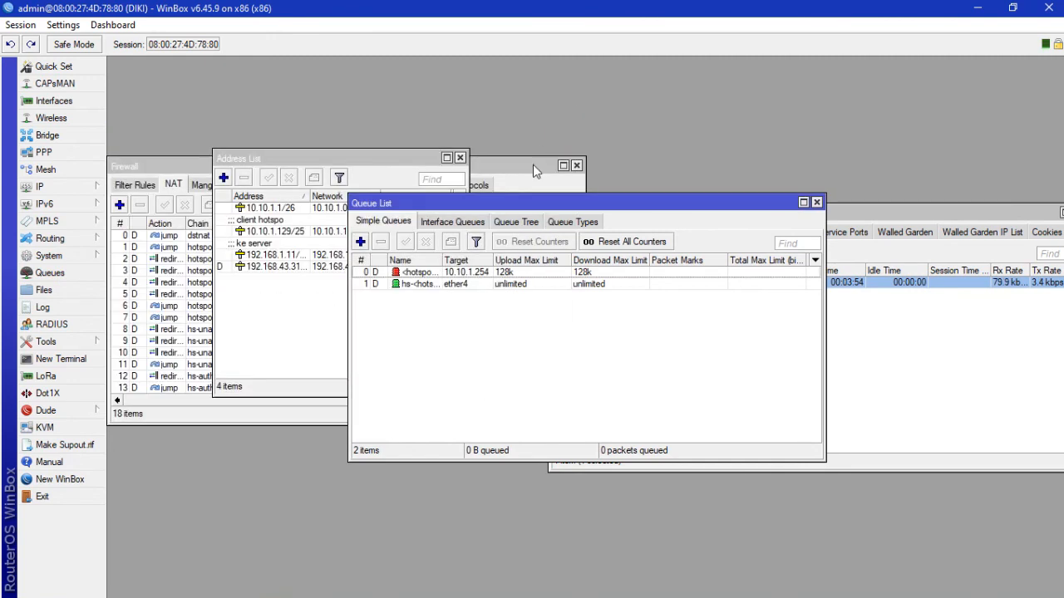
pyautogui.click(460, 158)
pyautogui.click(576, 166)
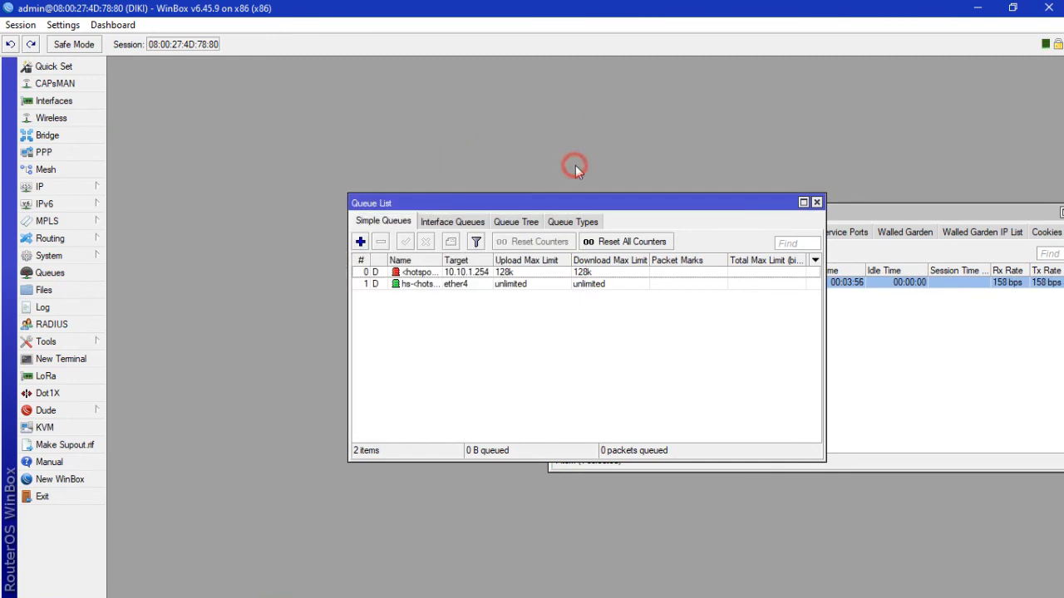
pyautogui.click(964, 215)
pyautogui.moveTo(964, 215); pyautogui.dragTo(914, 217)
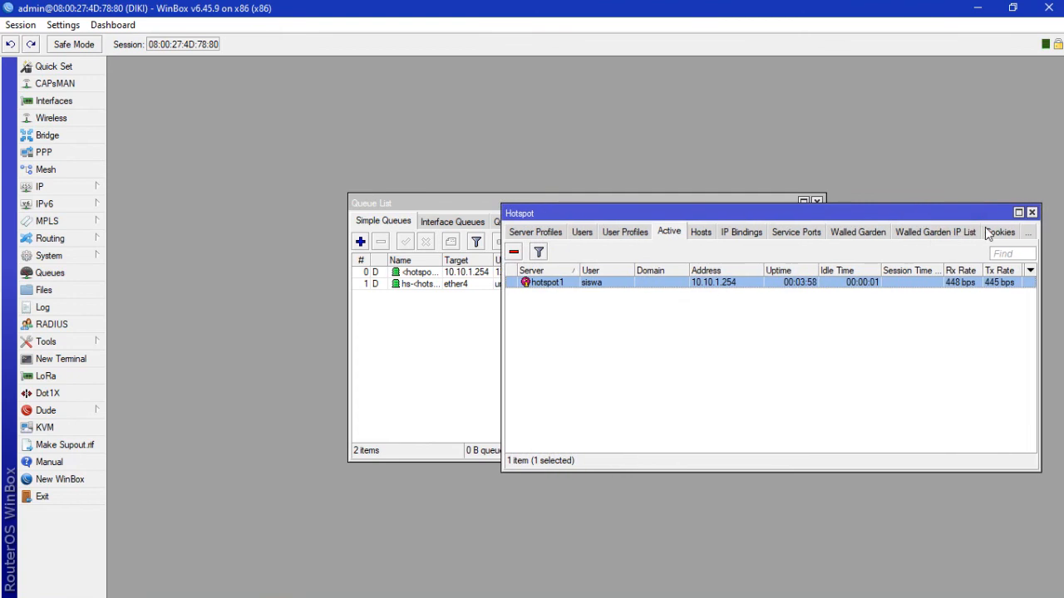
pyautogui.click(1039, 214)
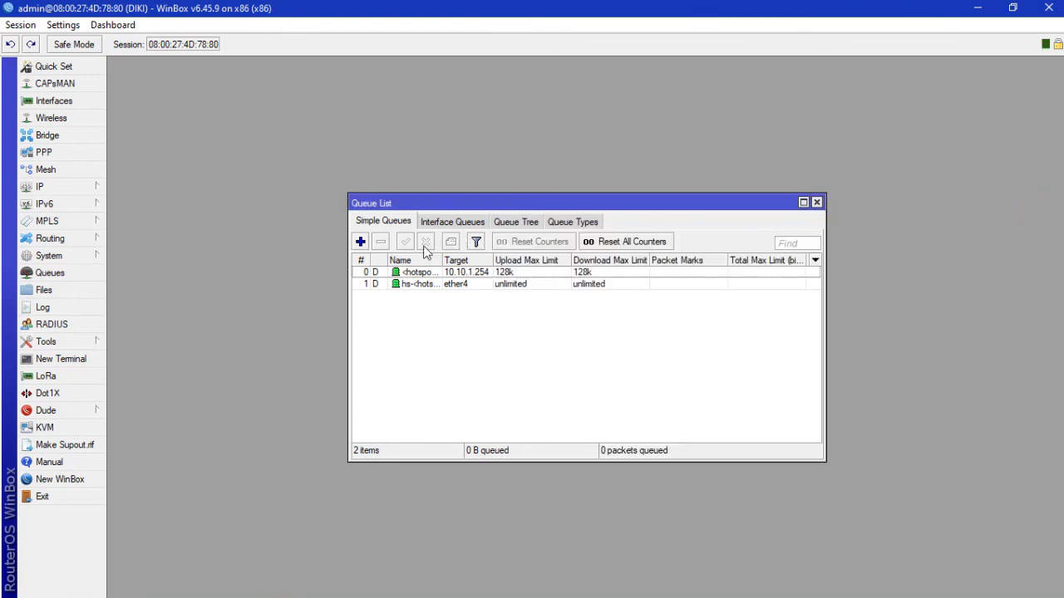
pyautogui.click(360, 241)
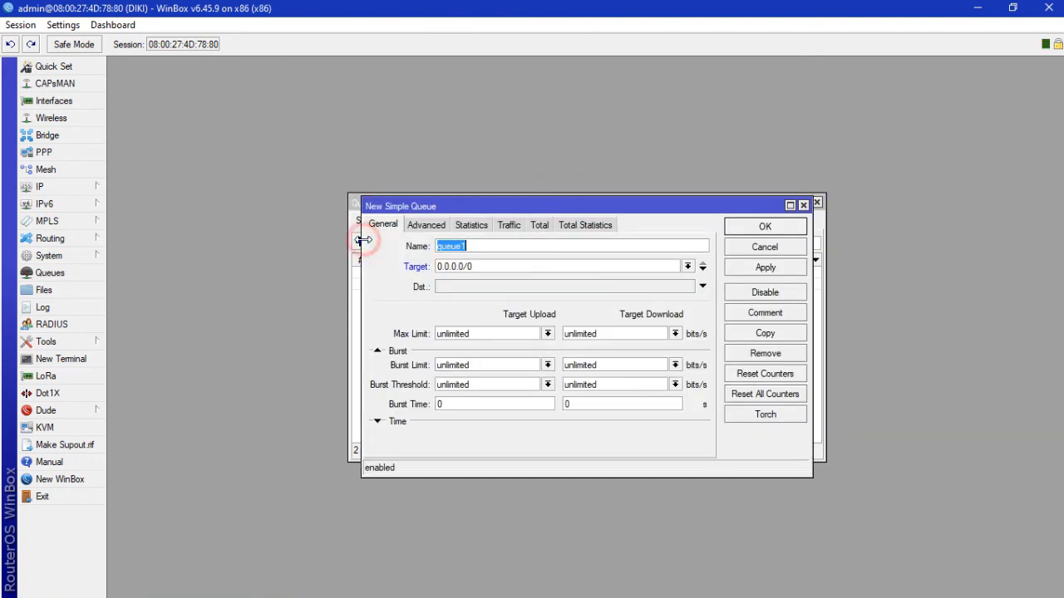
# Step: Create a simple queue named lan targeting ether3
pyautogui.click(688, 266)
pyautogui.click(661, 299)
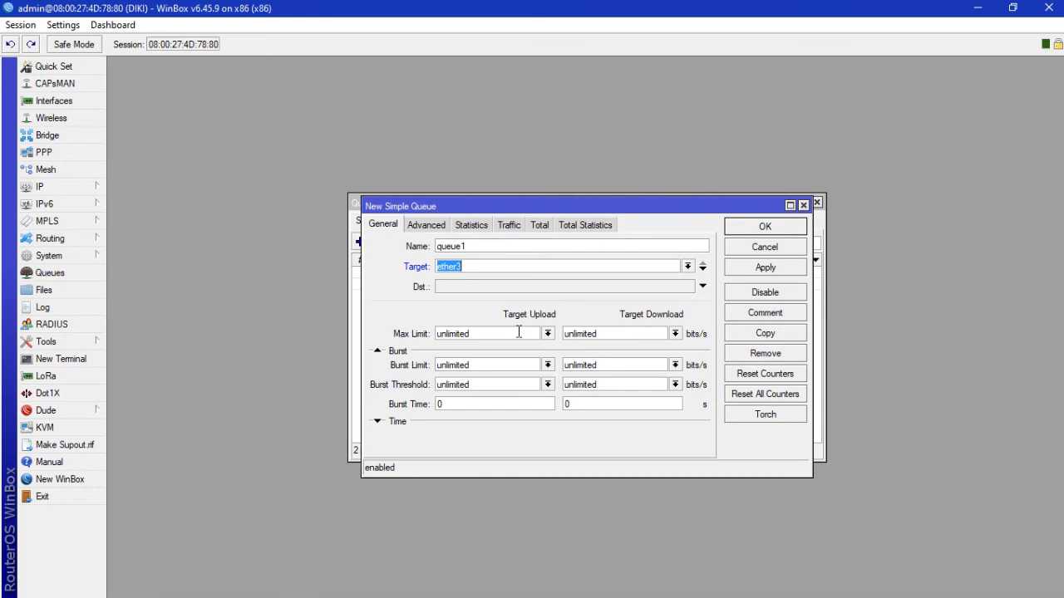
pyautogui.click(495, 249)
pyautogui.press('BackSpace')
pyautogui.press('BackSpace')
pyautogui.press('BackSpace')
pyautogui.press('BackSpace')
pyautogui.press('BackSpace')
pyautogui.press('BackSpace')
pyautogui.write('lan')
# Step: Set the lan queue's upload and download max limits to 256k and save it
pyautogui.click(531, 333)
pyautogui.press('BackSpace')
pyautogui.press('BackSpace')
pyautogui.press('BackSpace')
pyautogui.press('BackSpace')
pyautogui.press('BackSpace')
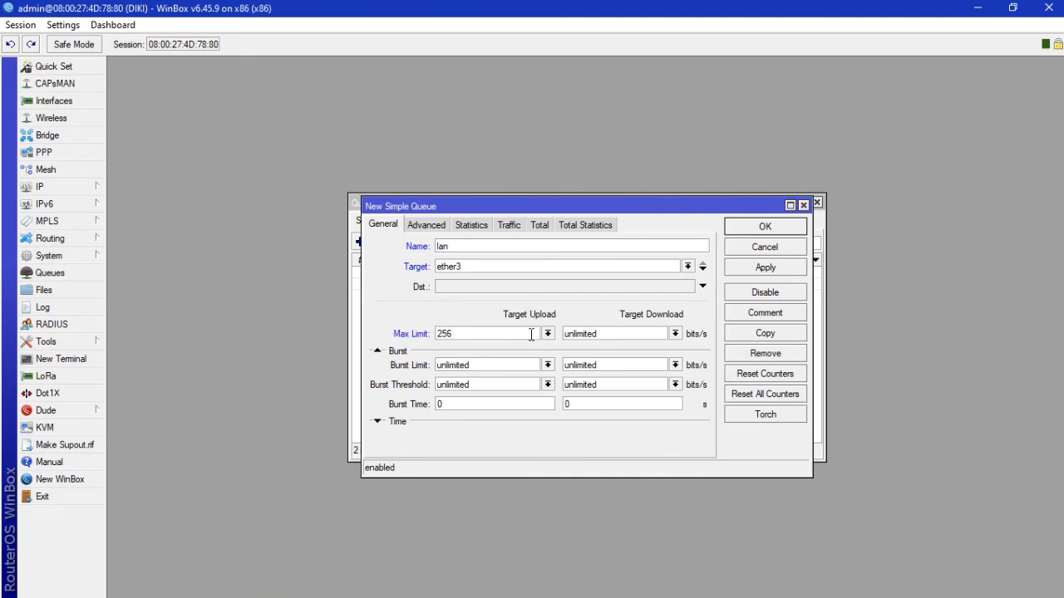
pyautogui.write('256k')
pyautogui.click(609, 330)
pyautogui.press('BackSpace')
pyautogui.press('BackSpace')
pyautogui.press('BackSpace')
pyautogui.press('BackSpace')
pyautogui.press('BackSpace')
pyautogui.press('BackSpace')
pyautogui.click(738, 269)
pyautogui.click(757, 229)
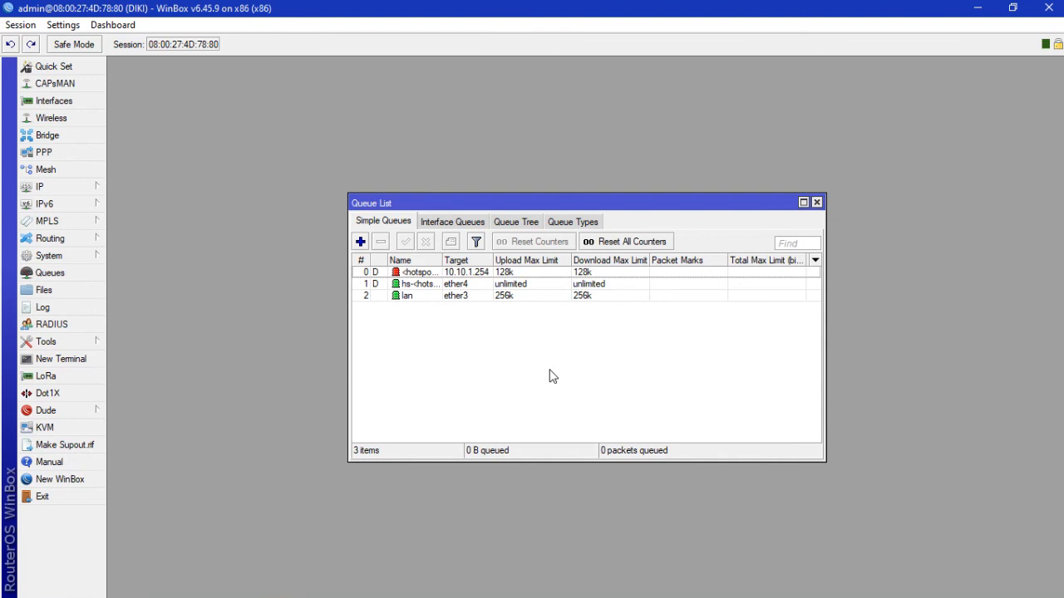
pyautogui.doubleClick(407, 295)
# Step: Switch to XP client 1's Internet Explorer and begin writing the first WordPress blog post
pyautogui.moveTo(361, 588)
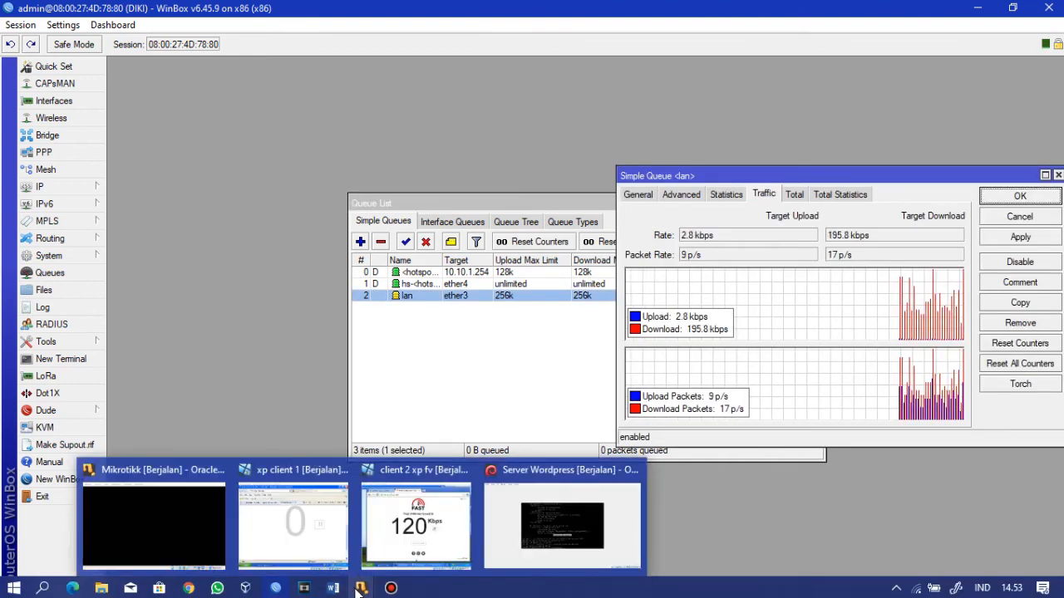
pyautogui.click(337, 546)
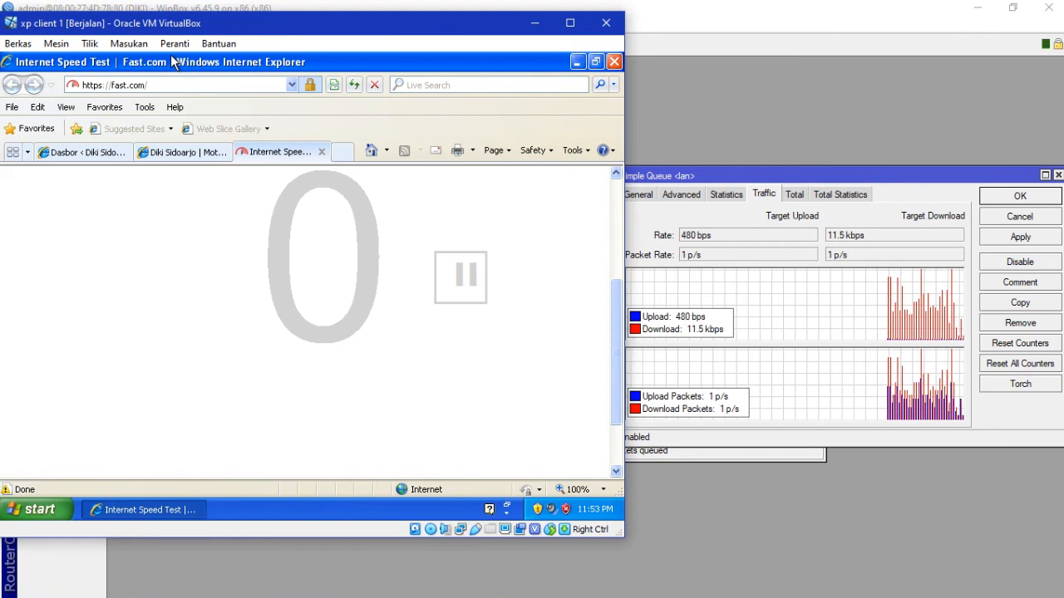
pyautogui.click(181, 86)
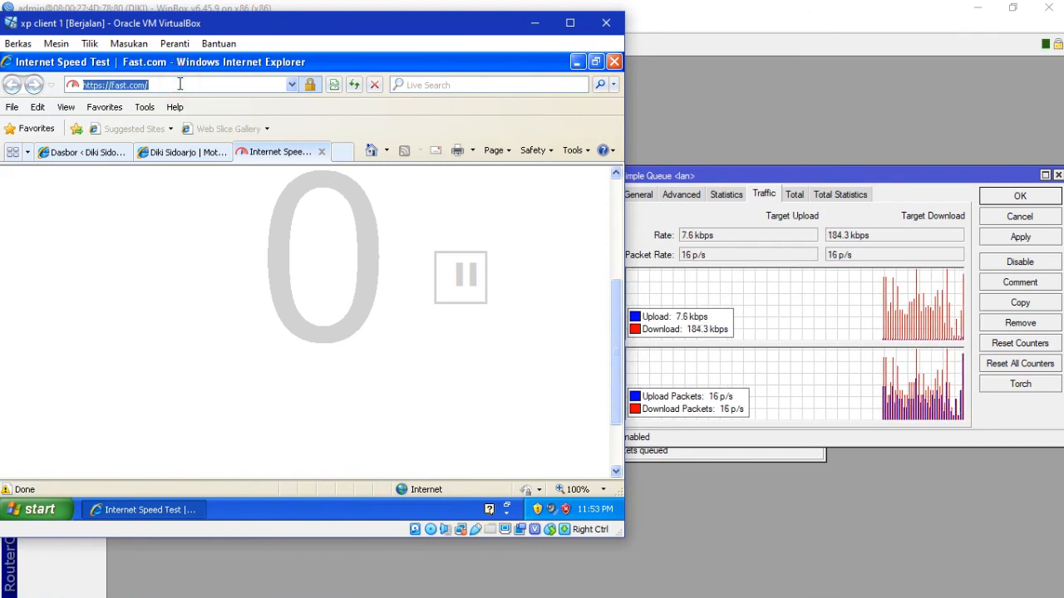
pyautogui.click(632, 466)
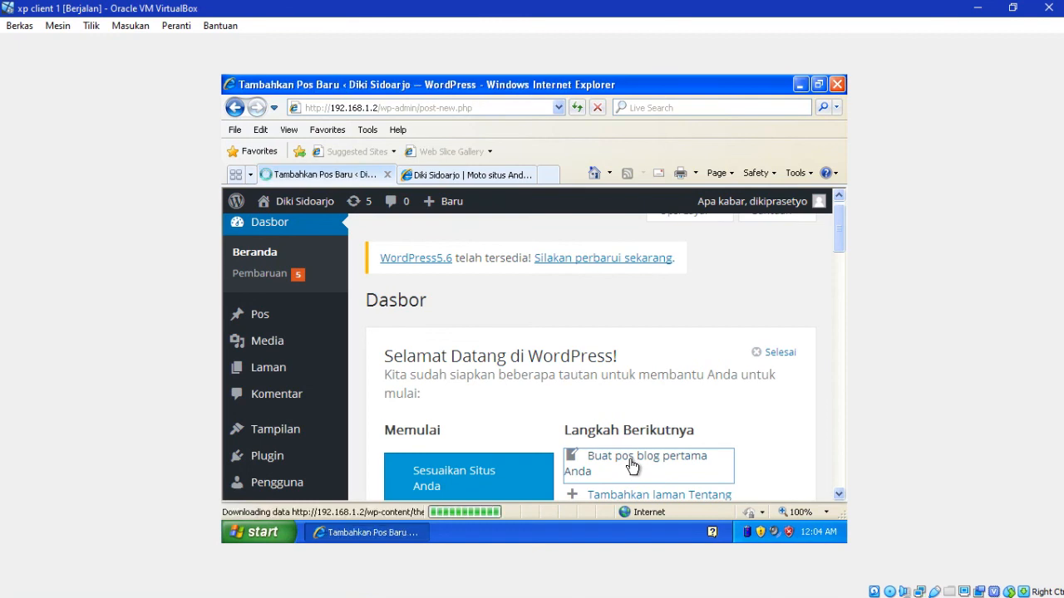
# Step: Publish a post titled 'Hallo' with body text 'tesss1 halaman'
pyautogui.write('Hallo')
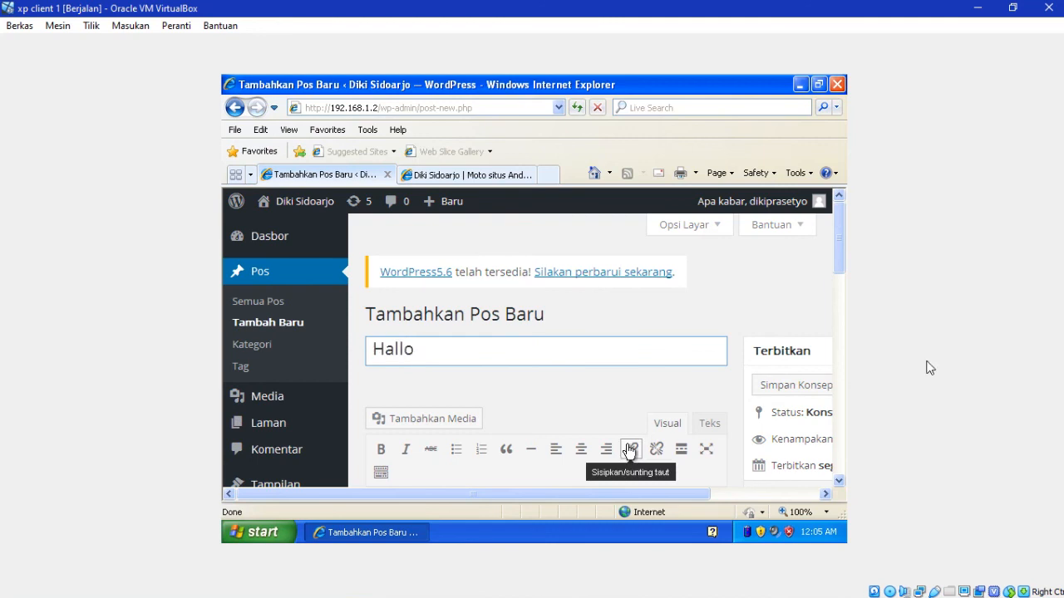
pyautogui.moveTo(840, 261); pyautogui.dragTo(844, 296)
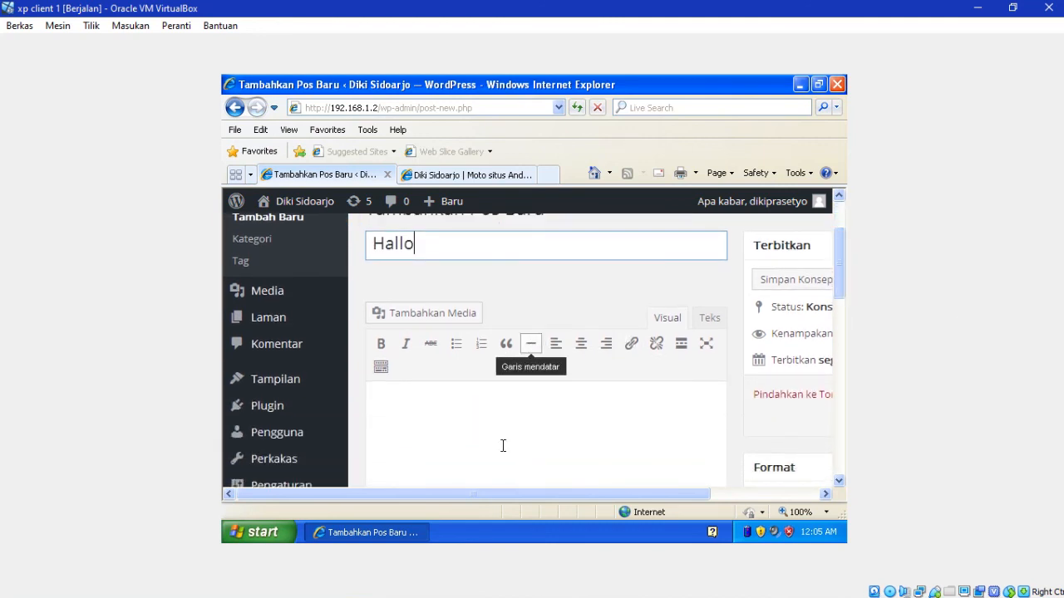
pyautogui.click(503, 445)
pyautogui.write('tes')
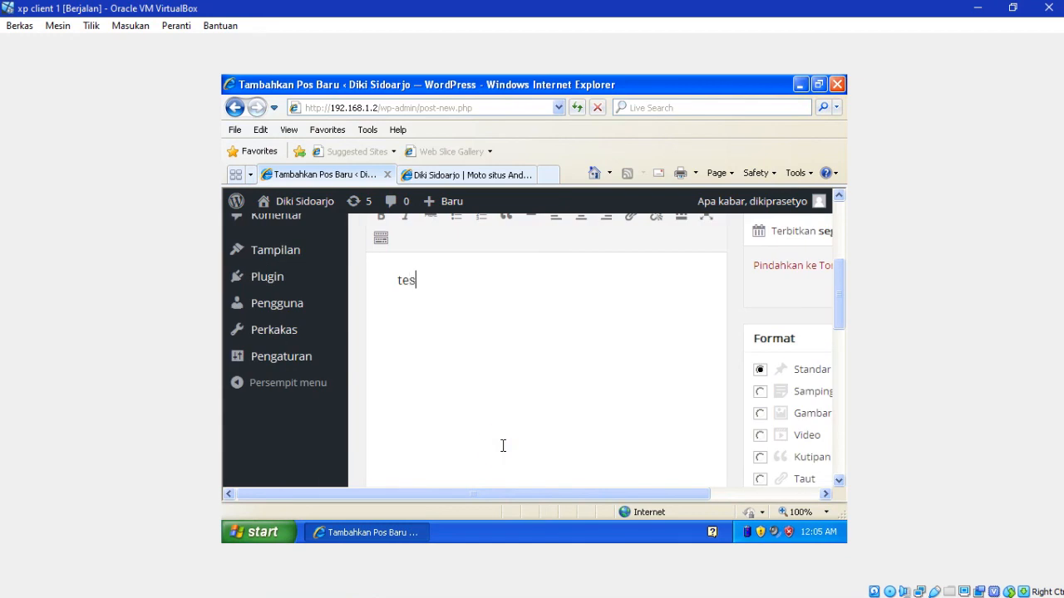
pyautogui.write('ss1')
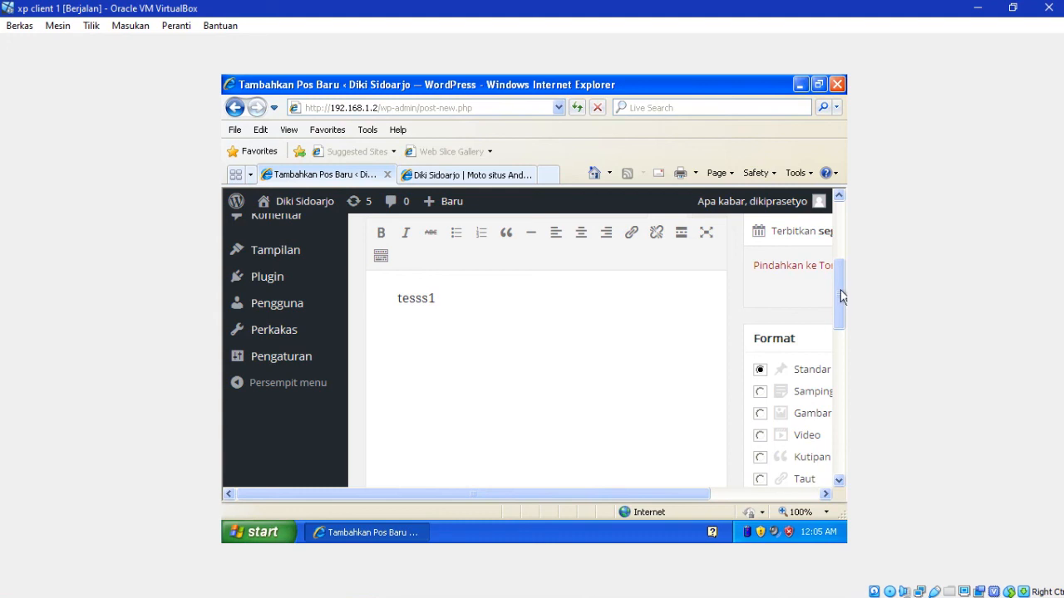
pyautogui.write('   halaman')
pyautogui.moveTo(841, 290); pyautogui.dragTo(840, 256)
pyautogui.moveTo(605, 493); pyautogui.dragTo(726, 492)
pyautogui.click(764, 441)
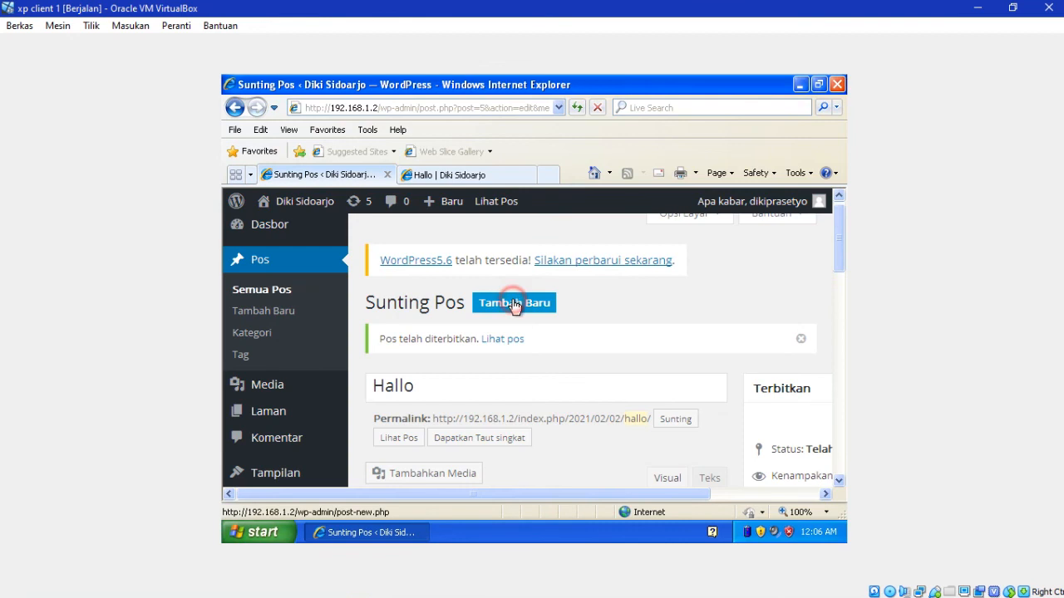
# Step: Start a new post titled 'para gambar' and open its media inserter
pyautogui.click(513, 306)
pyautogui.write('para')
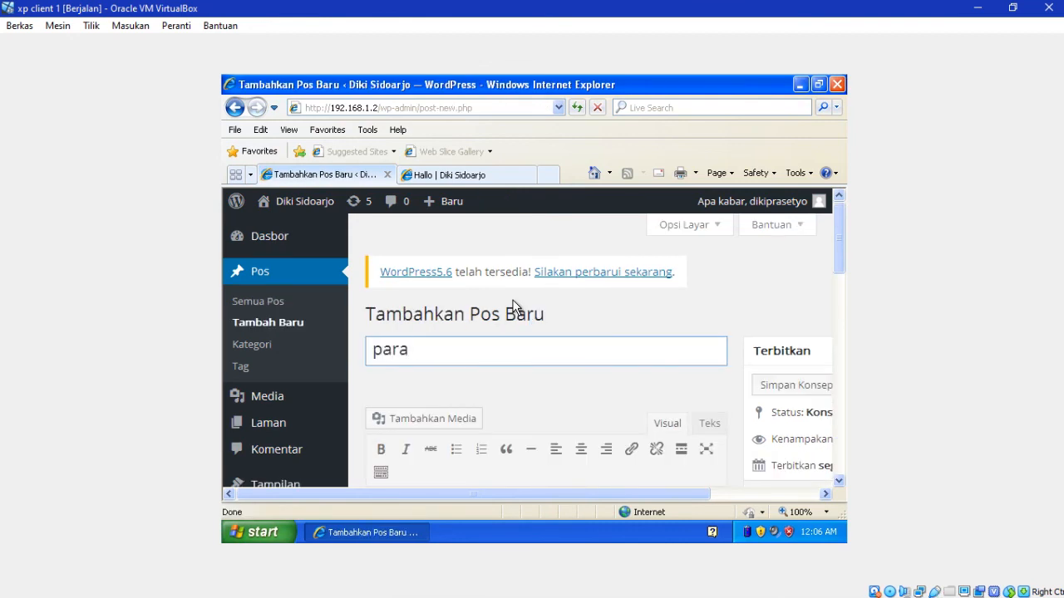
pyautogui.write(' gambar')
pyautogui.click(463, 424)
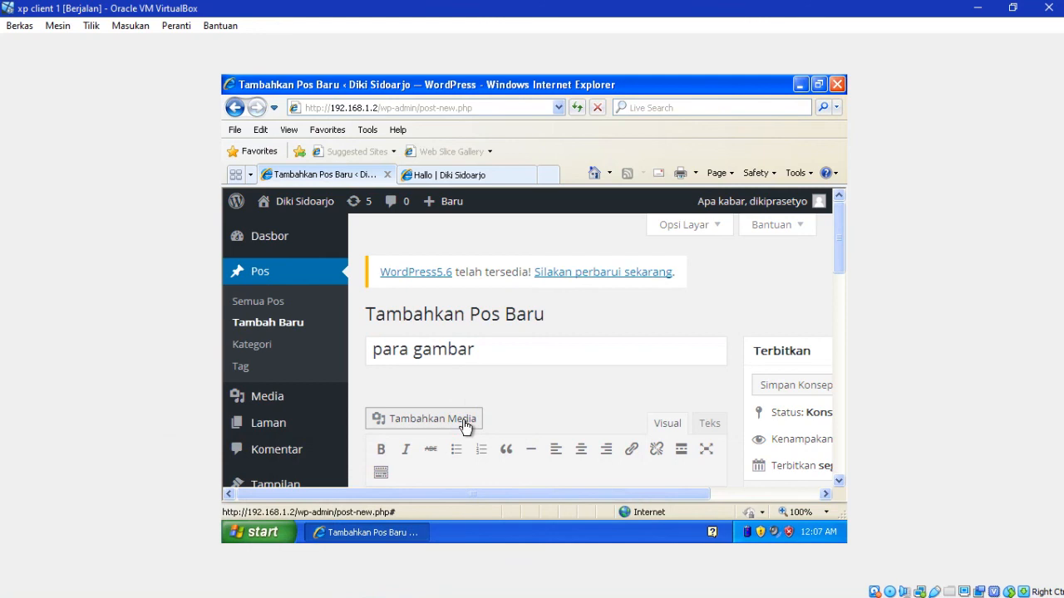
# Step: On the WordPress server VM, run chmod 777 -R /var/www/wordpress
pyautogui.moveTo(361, 585)
pyautogui.click(536, 544)
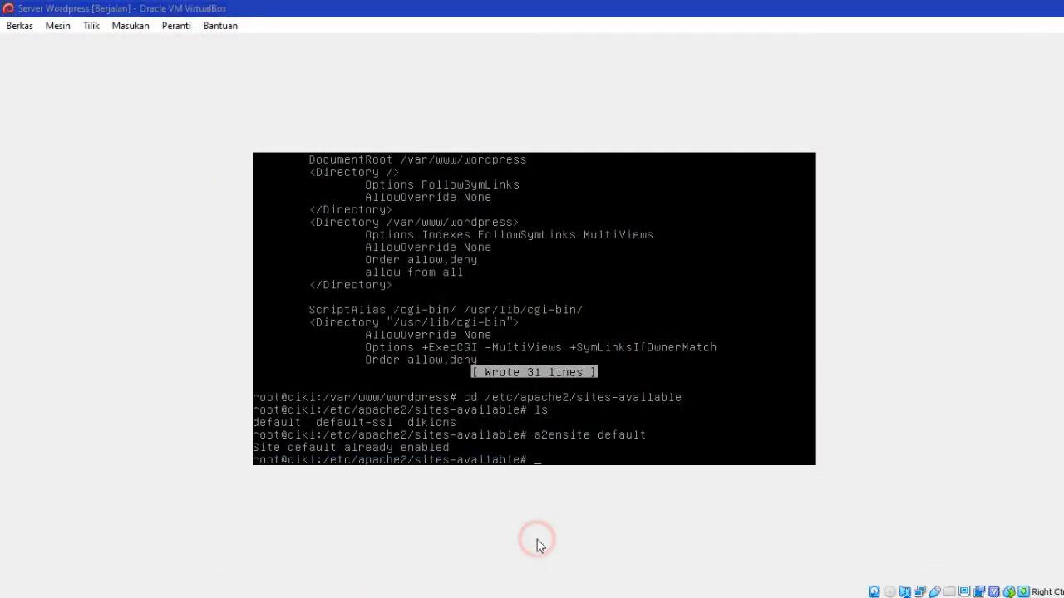
pyautogui.write('chmod 777')
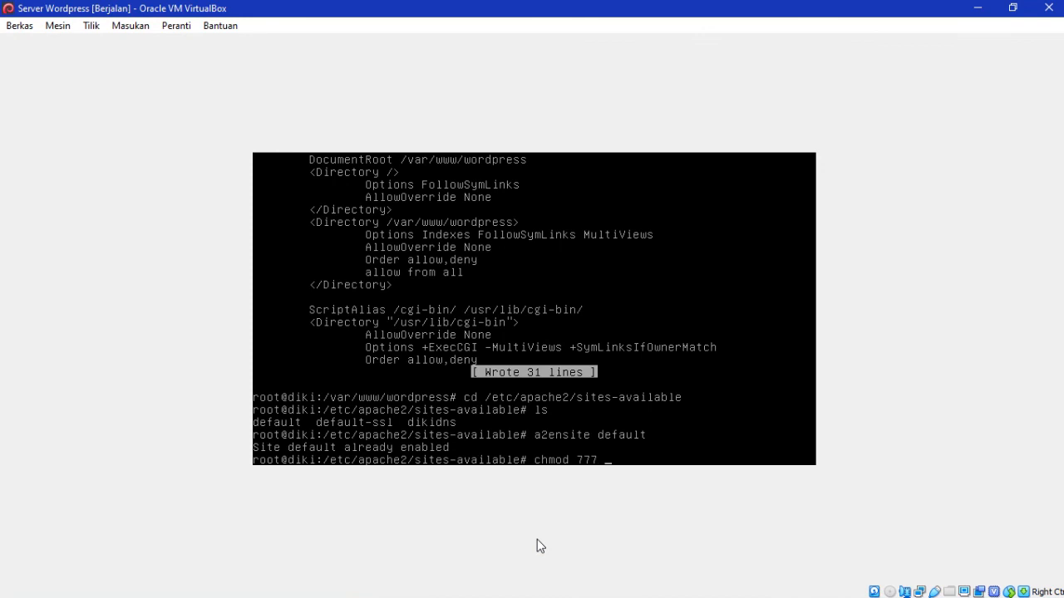
pyautogui.write(' -R /var/www/wordpress')
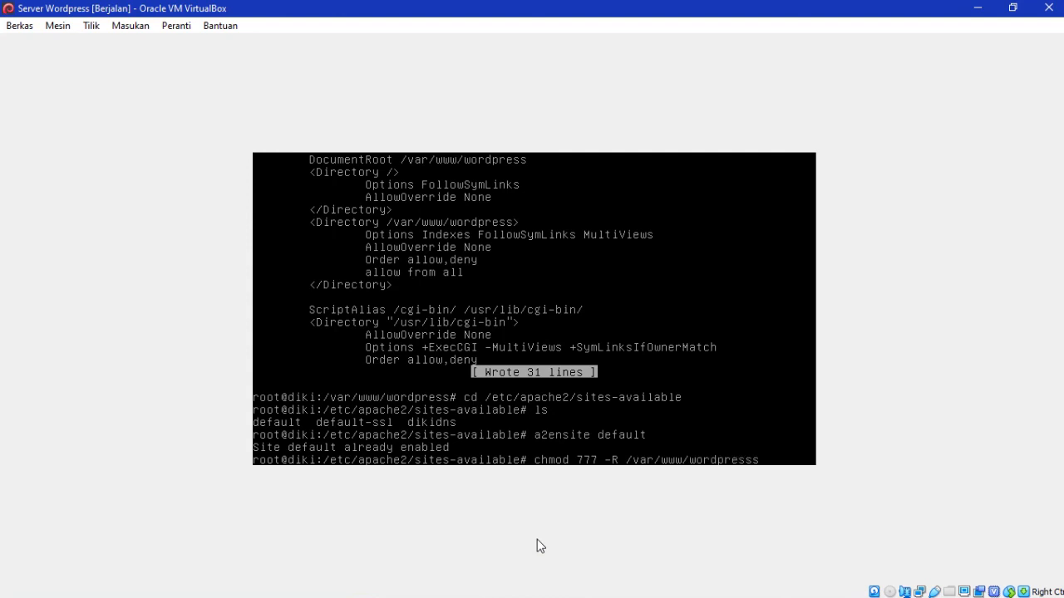
pyautogui.press('Return')
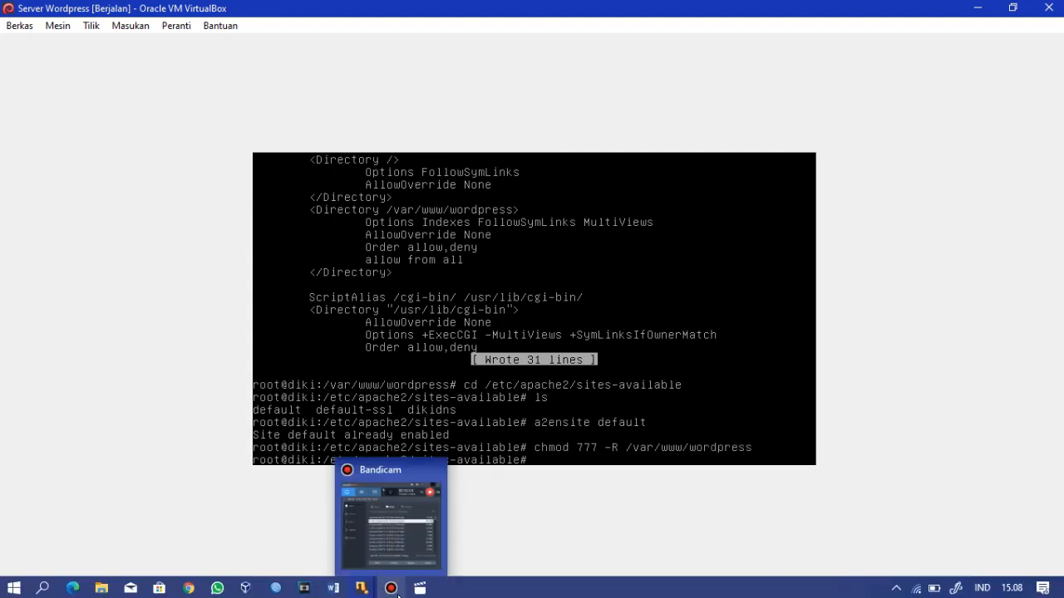
pyautogui.moveTo(374, 589)
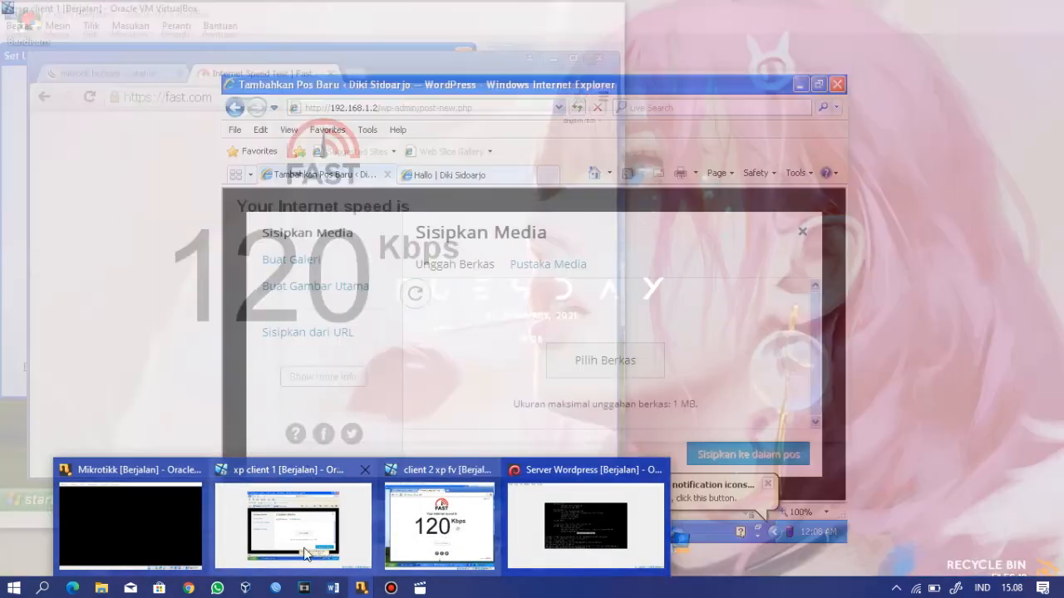
pyautogui.click(306, 554)
# Step: Upload Sunset.jpg from My Pictures > Sample Pictures and insert it into the post body
pyautogui.click(600, 362)
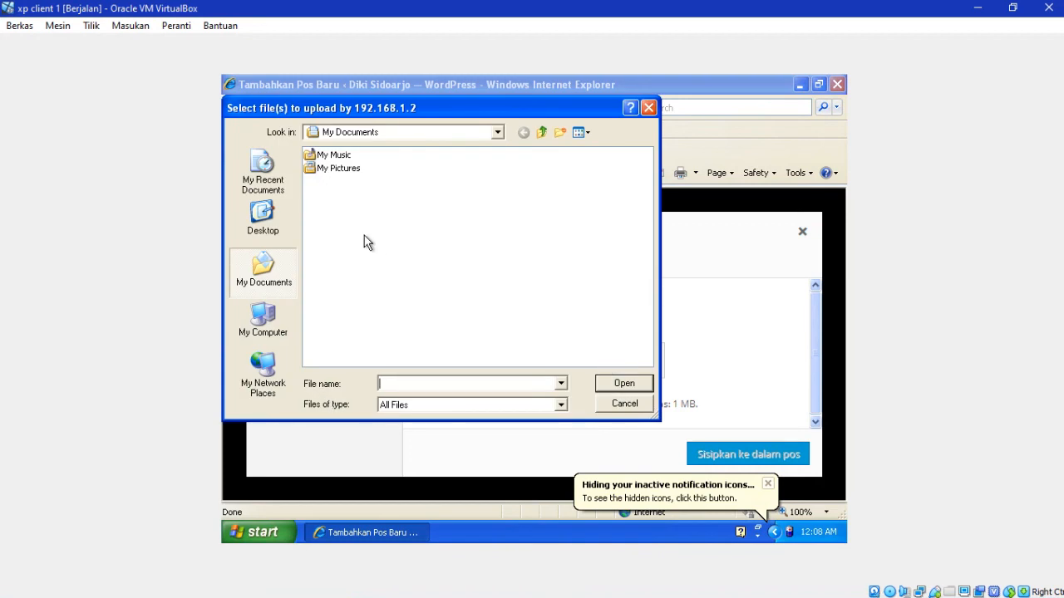
pyautogui.doubleClick(340, 169)
pyautogui.doubleClick(341, 177)
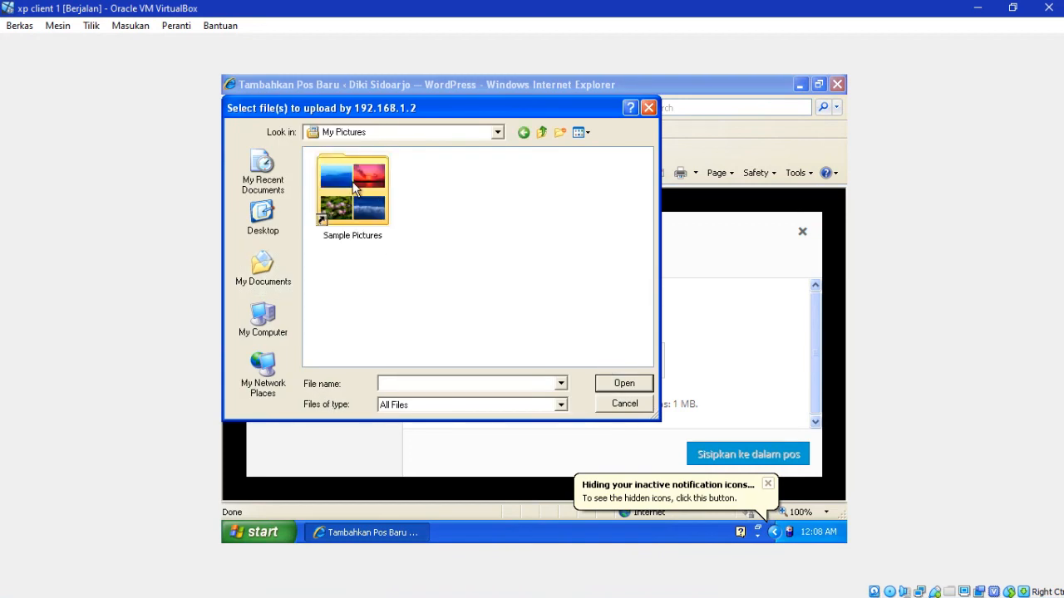
pyautogui.click(329, 168)
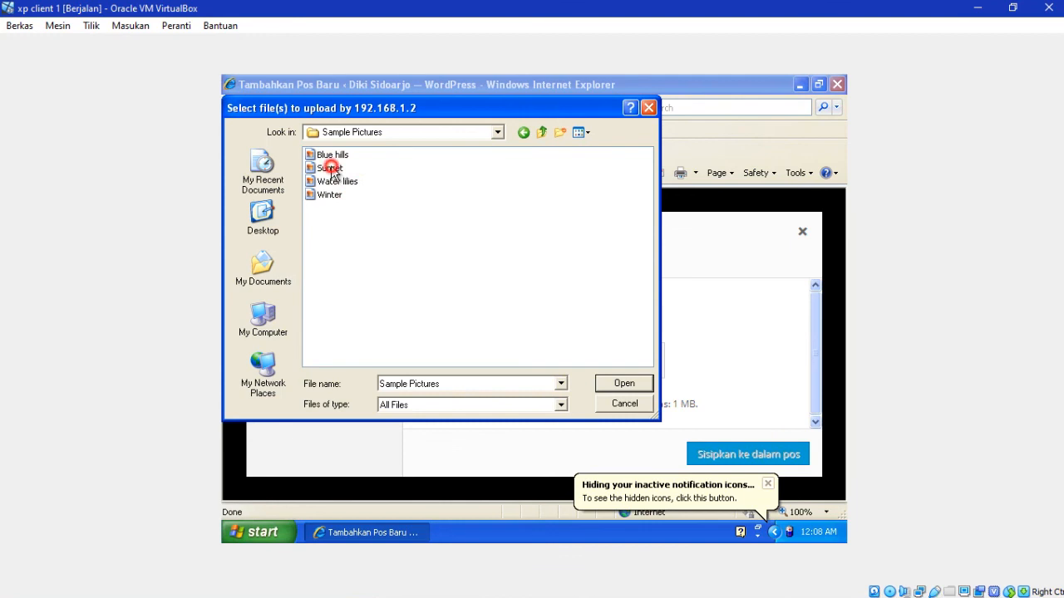
pyautogui.click(621, 381)
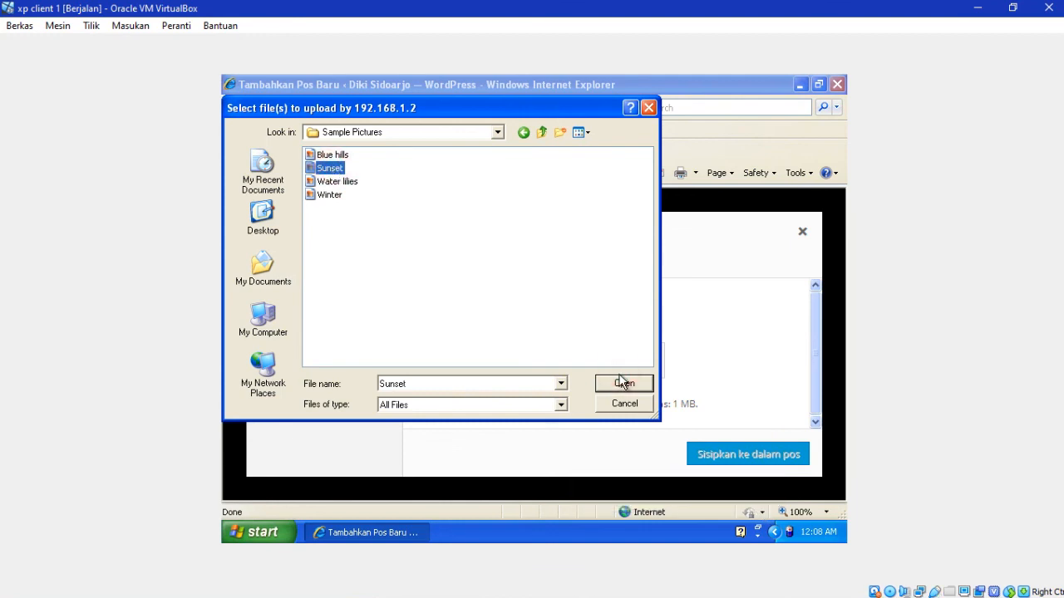
pyautogui.click(624, 383)
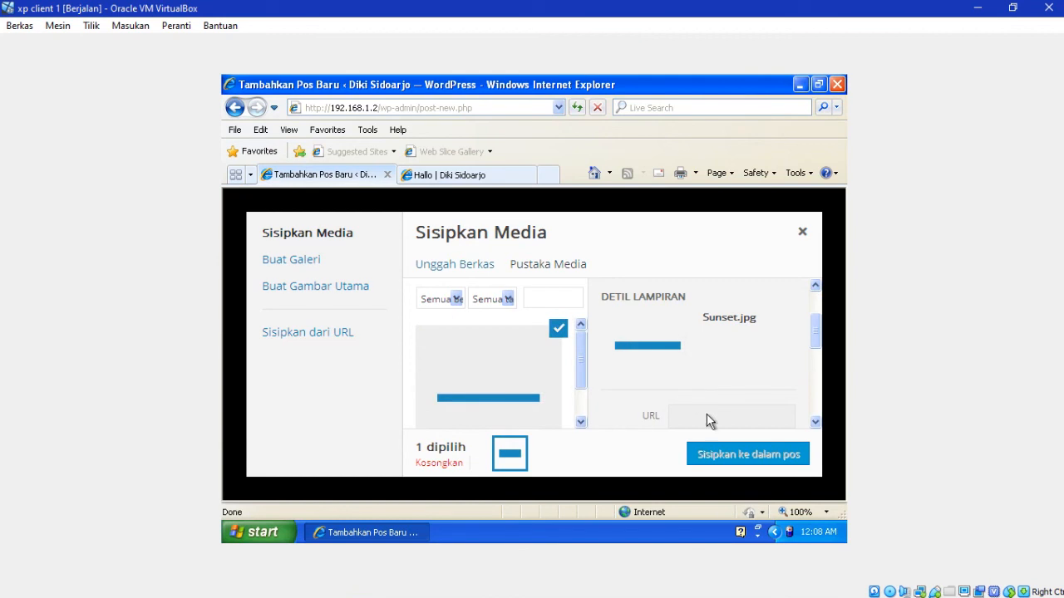
pyautogui.click(728, 456)
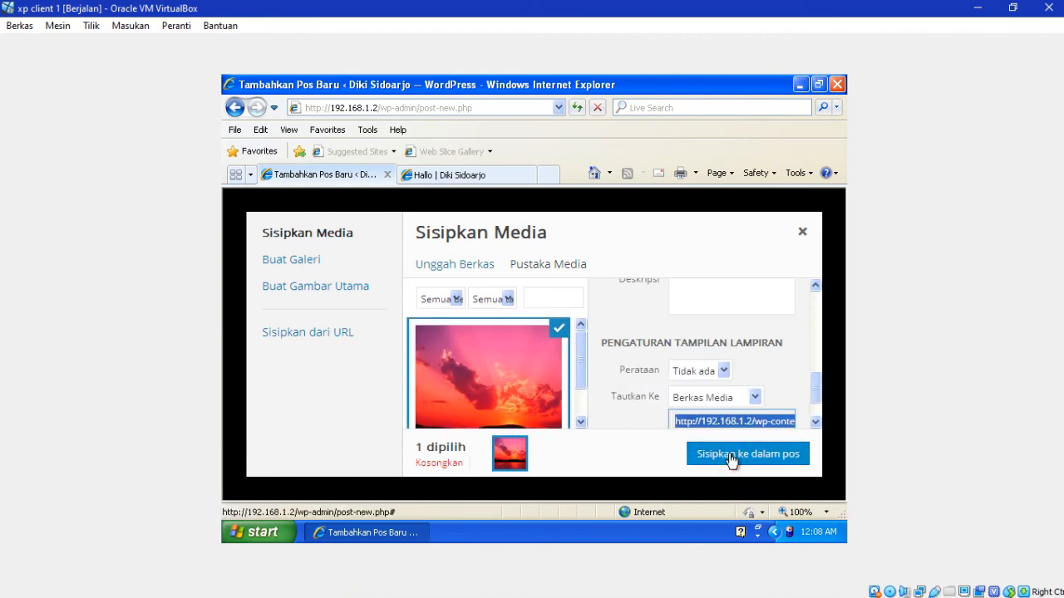
pyautogui.click(773, 453)
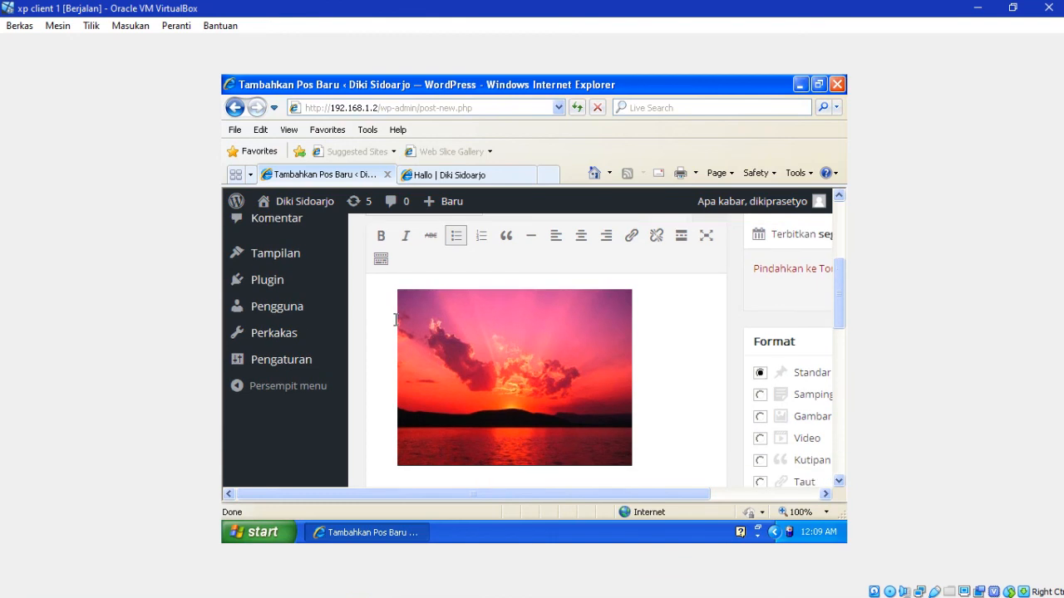
# Step: Type a 'SUNSET' caption text into the post editor
pyautogui.write('SUNSET GAOSS')
pyautogui.press('BackSpace')
pyautogui.press('BackSpace')
pyautogui.press('BackSpace')
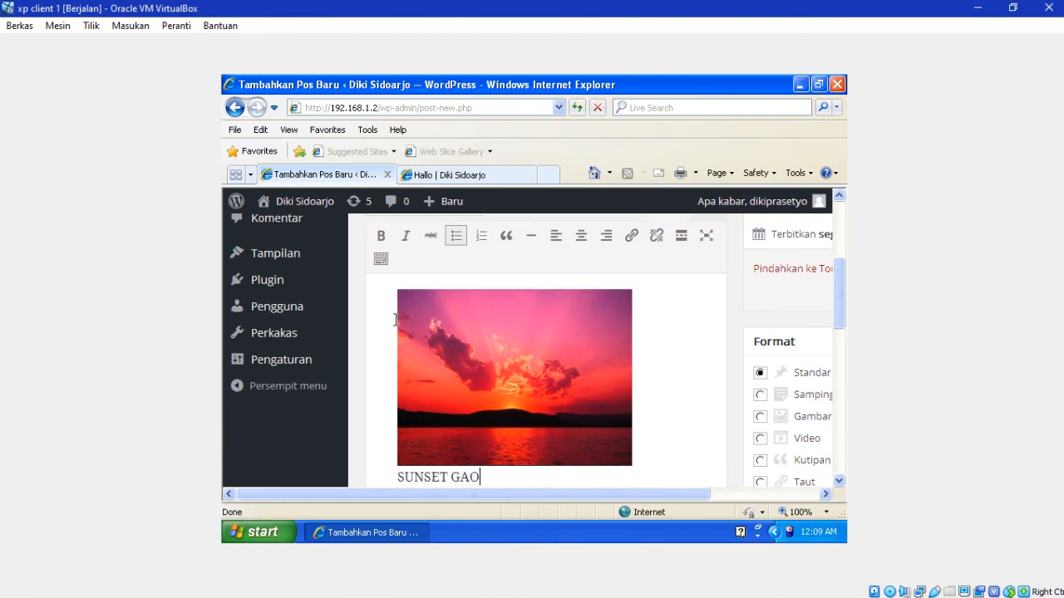
pyautogui.write('ISSSSSS')
pyautogui.moveTo(835, 289); pyautogui.dragTo(833, 256)
# Step: Replace the post title with 'Pemandangan', fixing the final-letter typo
pyautogui.moveTo(495, 288); pyautogui.dragTo(324, 268)
pyautogui.write('Pemandangam')
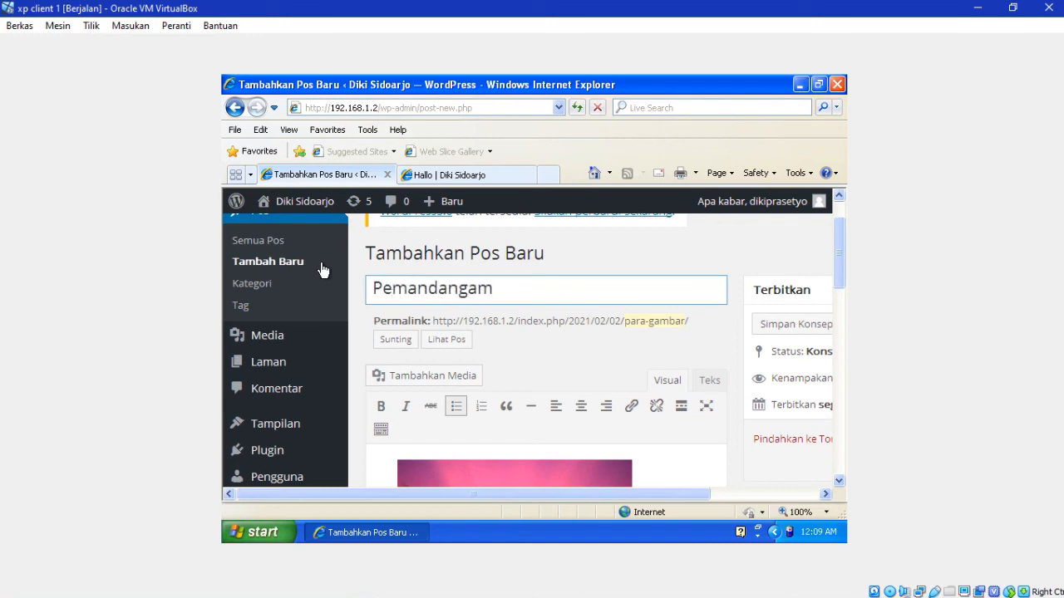
pyautogui.press('BackSpace')
pyautogui.write('ndangan')
# Step: Publish the Pemandangan post and start a fresh new post
pyautogui.moveTo(707, 493); pyautogui.dragTo(798, 490)
pyautogui.click(800, 467)
pyautogui.click(515, 326)
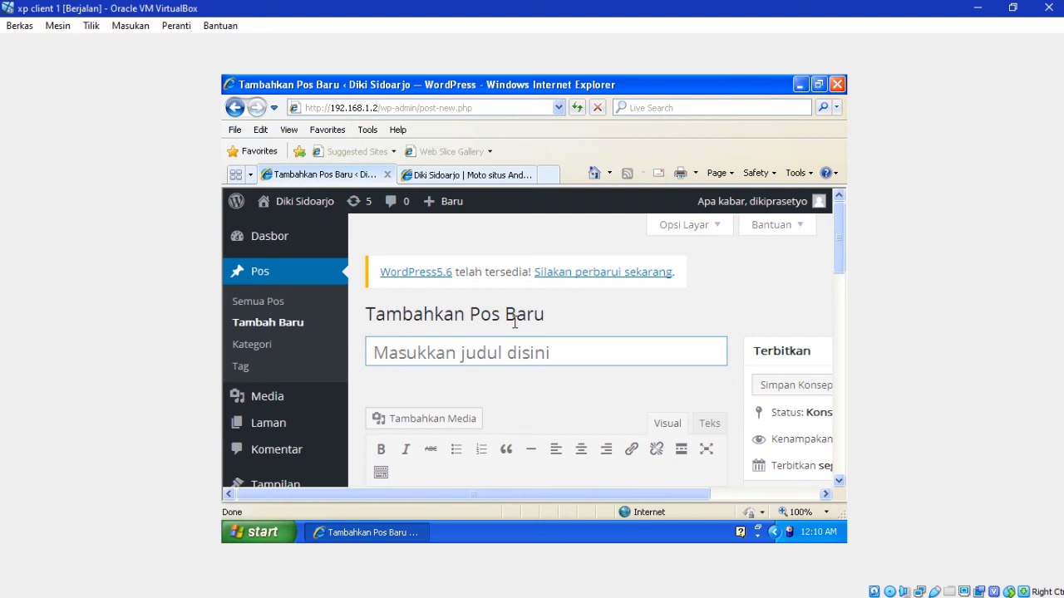
# Step: Title the new post 'tabel' and switch the editor to the Teks HTML mode
pyautogui.write('da')
pyautogui.press('BackSpace')
pyautogui.press('BackSpace')
pyautogui.write('tabel')
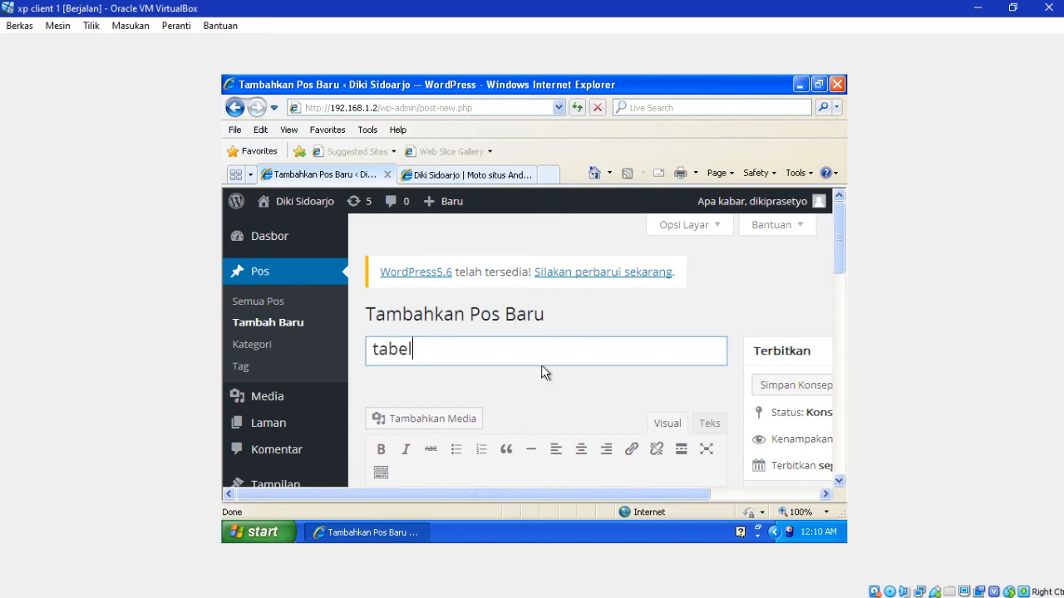
pyautogui.click(710, 425)
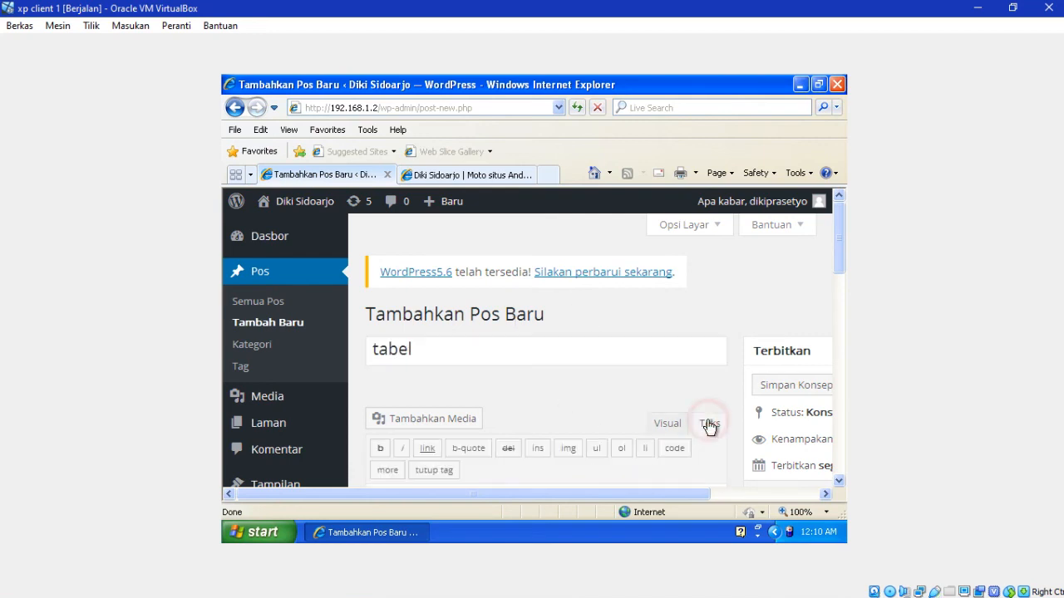
pyautogui.moveTo(836, 259); pyautogui.dragTo(838, 301)
pyautogui.click(466, 443)
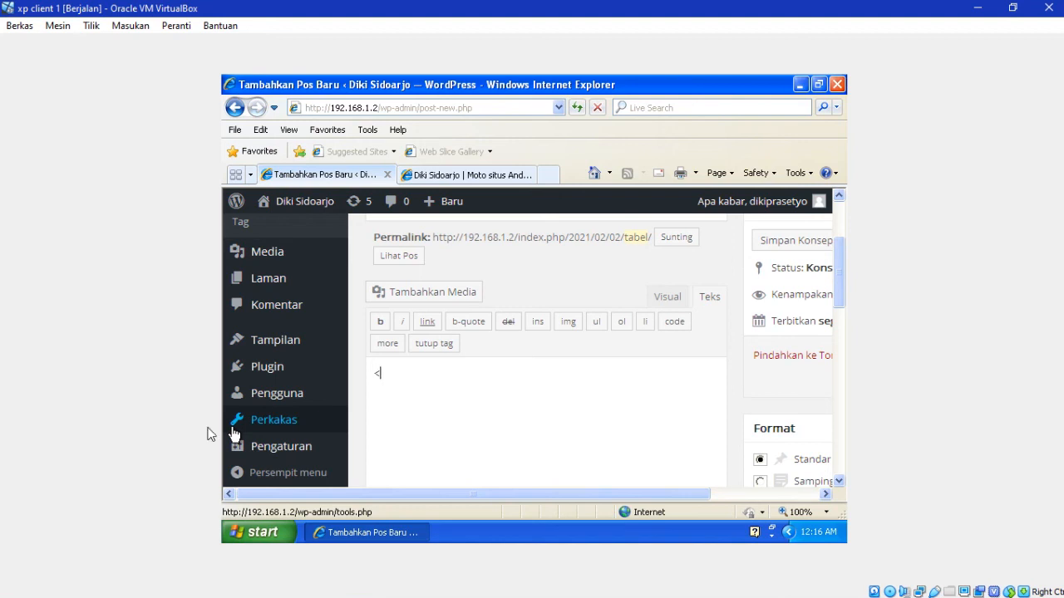
# Step: Type the <table> markup with Nama and Kelas rows, closing with </table>
pyautogui.write('ta')
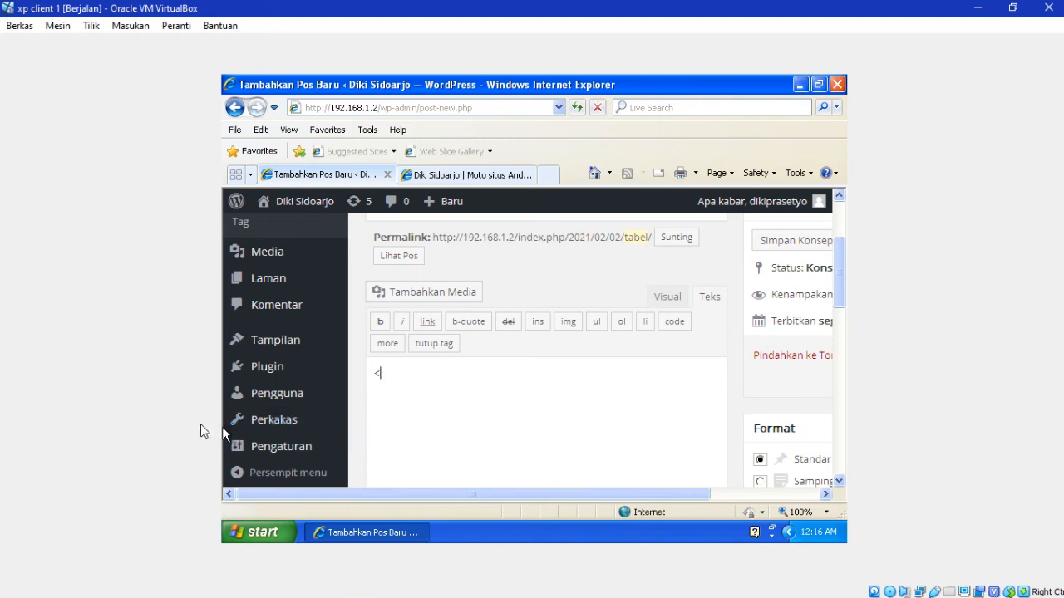
pyautogui.write('b')
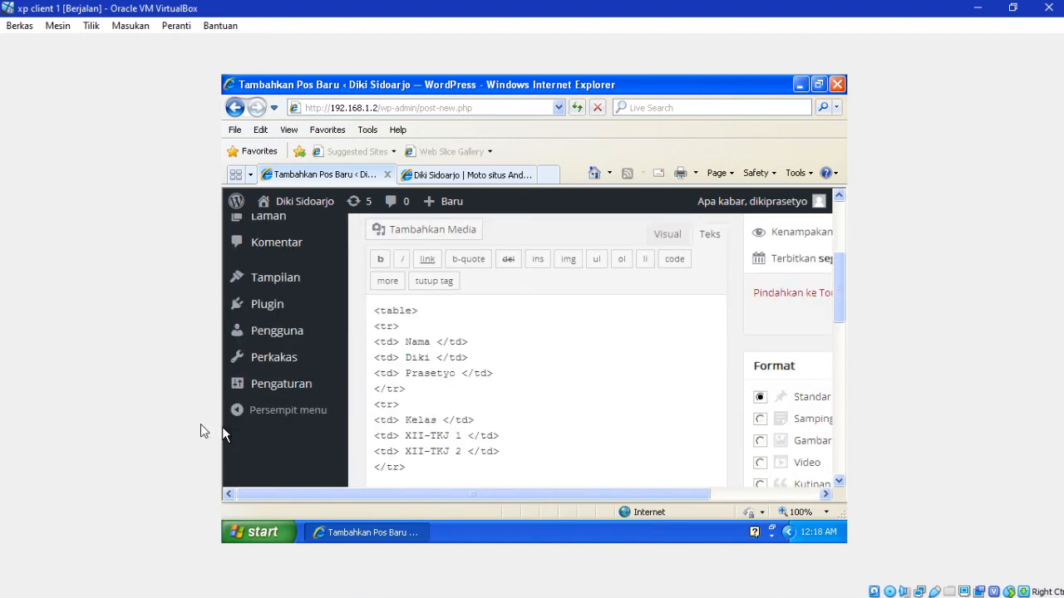
pyautogui.write('</tr>')
pyautogui.press('Return')
pyautogui.write('</table')
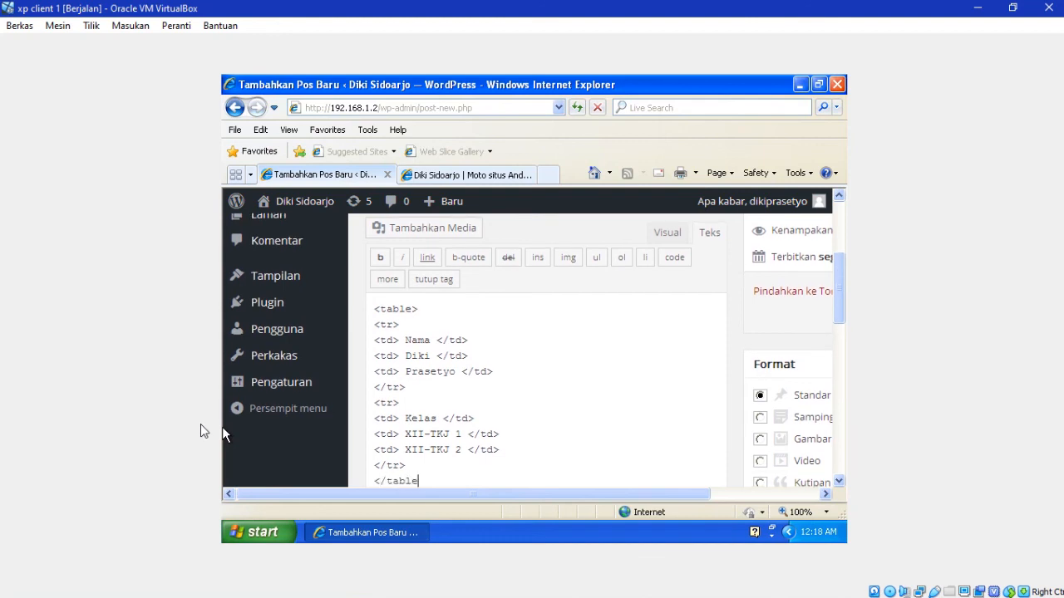
pyautogui.write('>')
# Step: Publish the tabel post
pyautogui.moveTo(843, 292); pyautogui.dragTo(835, 243)
pyautogui.moveTo(655, 498); pyautogui.dragTo(766, 494)
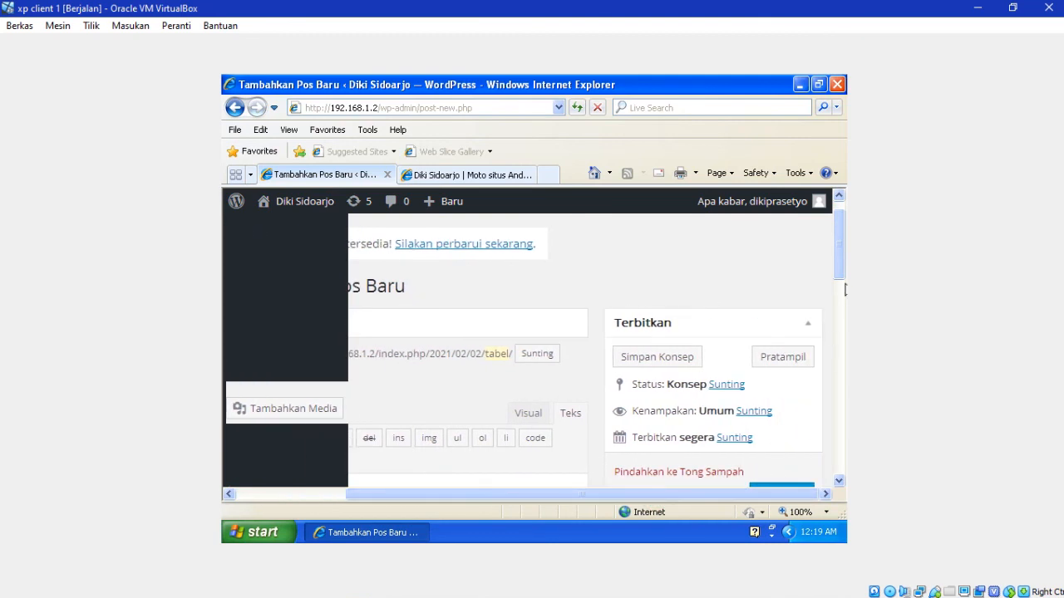
pyautogui.moveTo(842, 284); pyautogui.dragTo(847, 321)
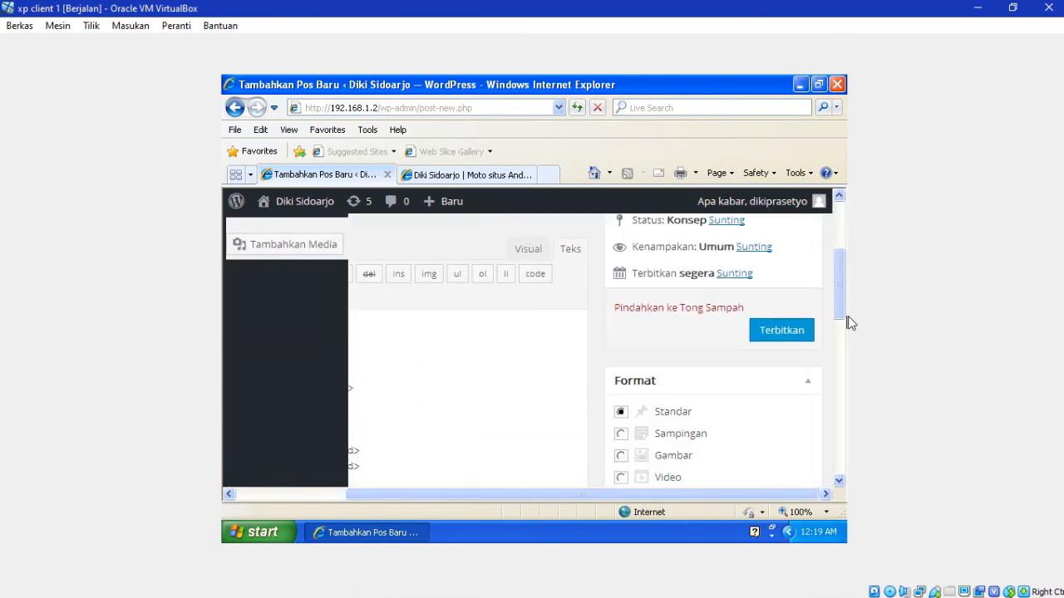
pyautogui.click(808, 335)
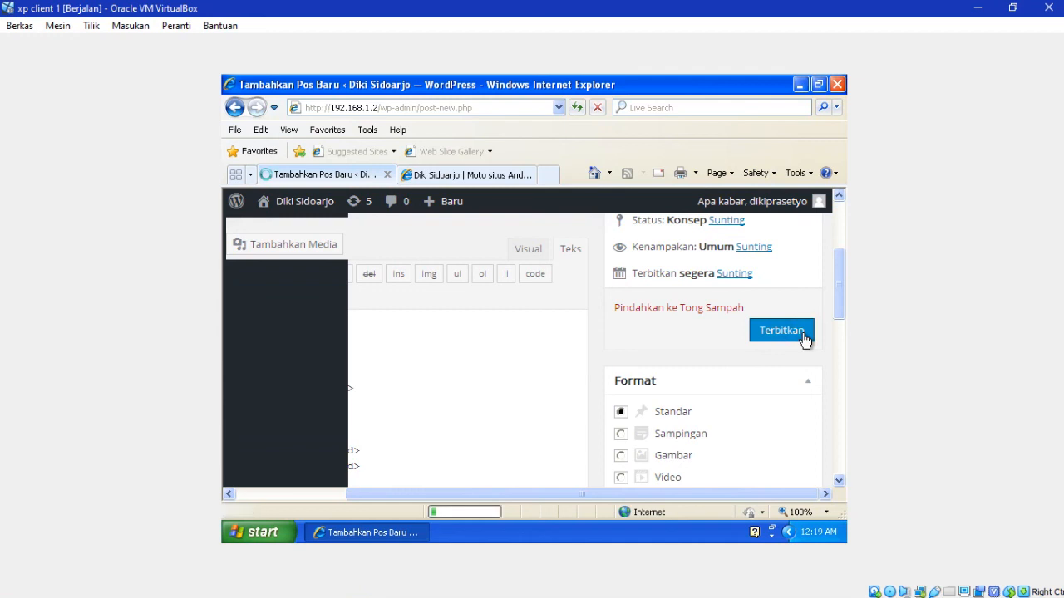
# Step: On the live site, open the tabel post from the recent posts menu
pyautogui.click(451, 180)
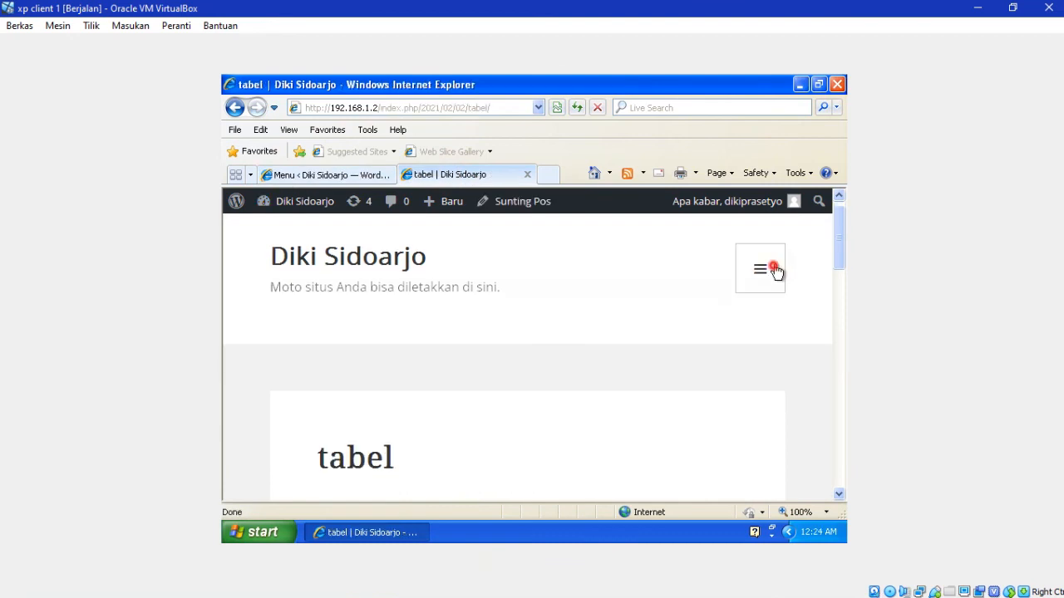
pyautogui.click(772, 271)
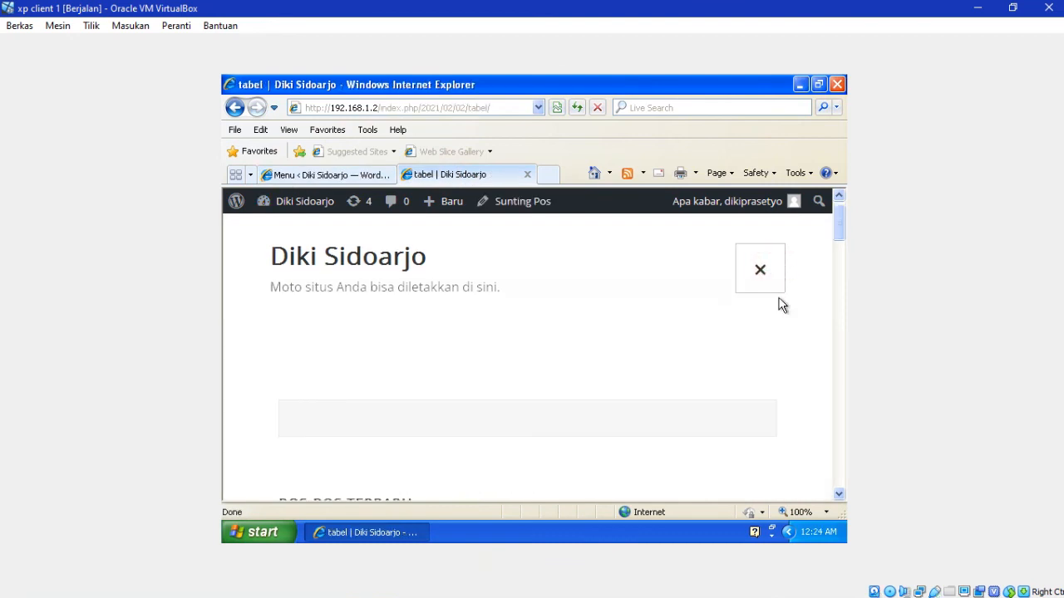
pyautogui.moveTo(840, 235); pyautogui.dragTo(839, 257)
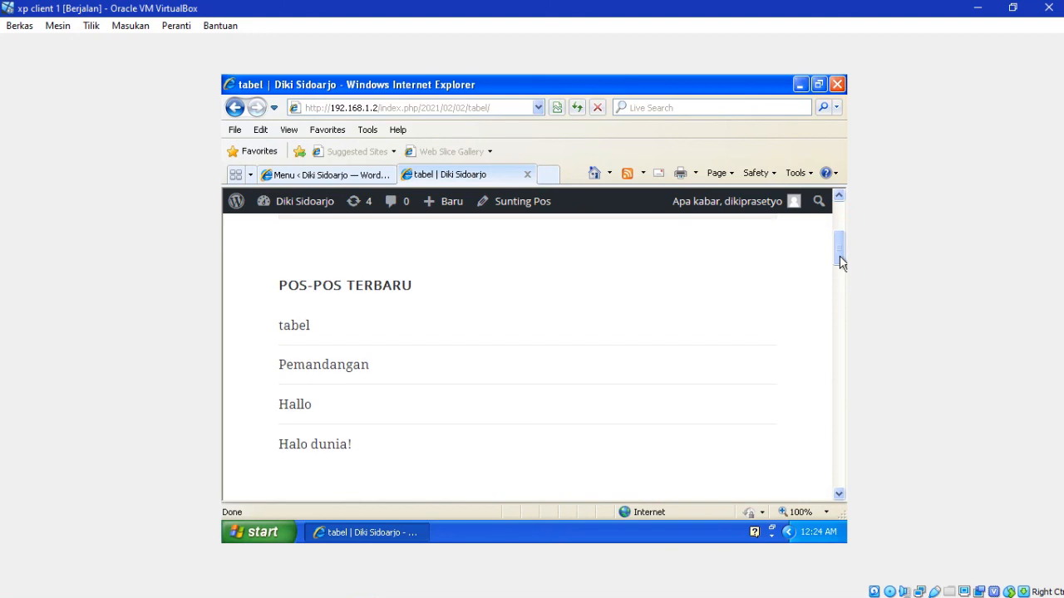
pyautogui.click(295, 335)
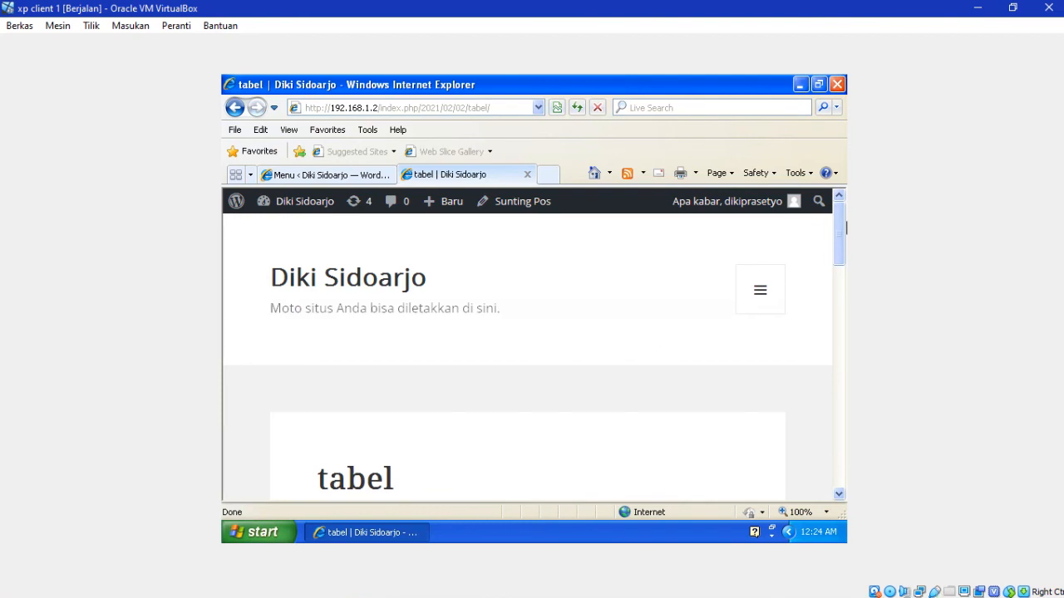
# Step: View the published Pemandangan post from the site menu
pyautogui.moveTo(841, 222)
pyautogui.mouseDown()
pyautogui.moveTo(843, 274)
pyautogui.moveTo(843, 224)
pyautogui.mouseUp()
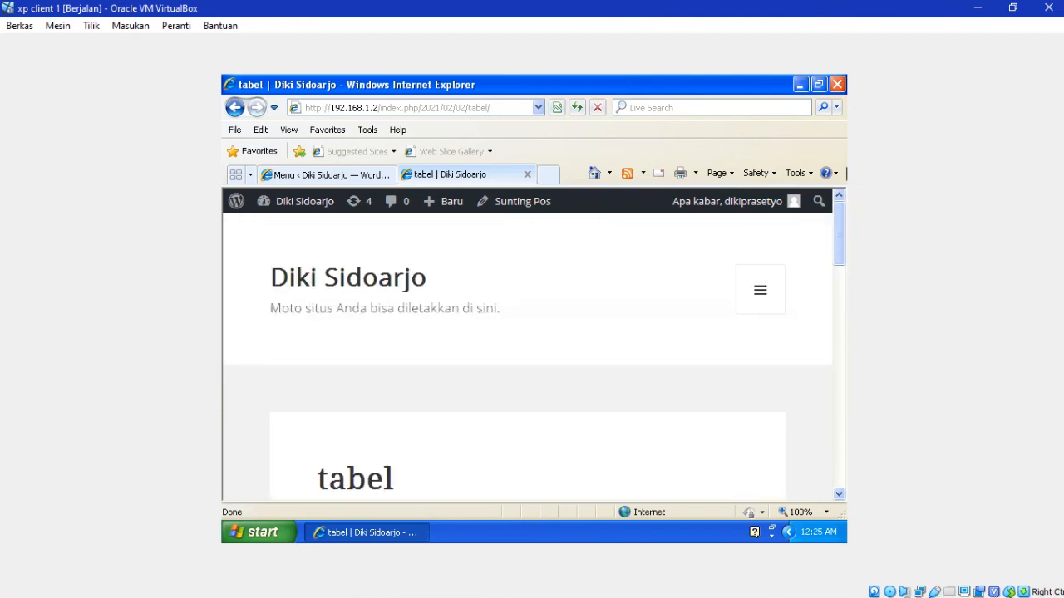
pyautogui.click(757, 289)
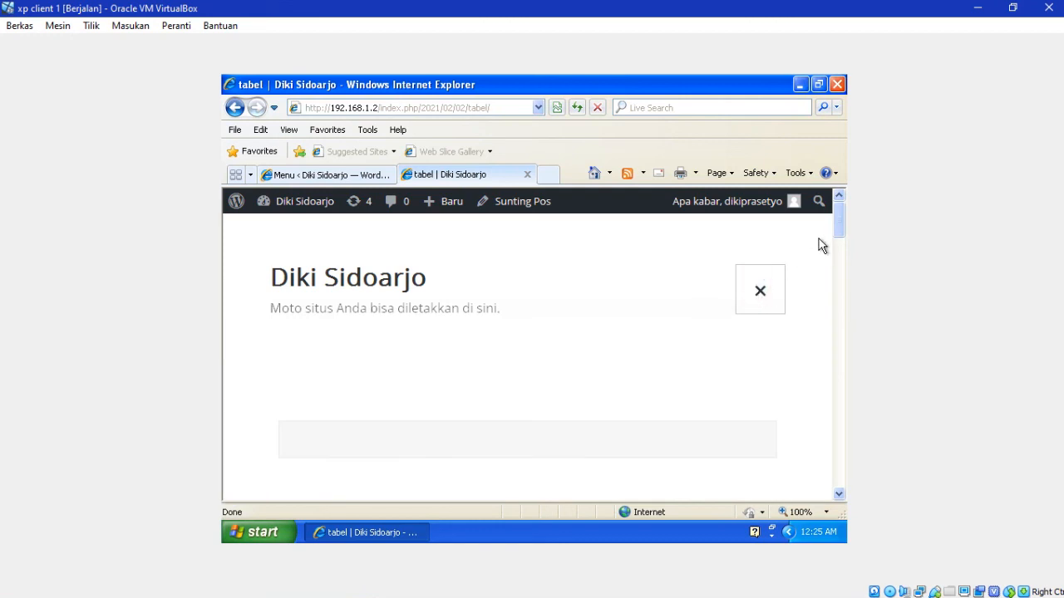
pyautogui.moveTo(835, 223); pyautogui.dragTo(835, 268)
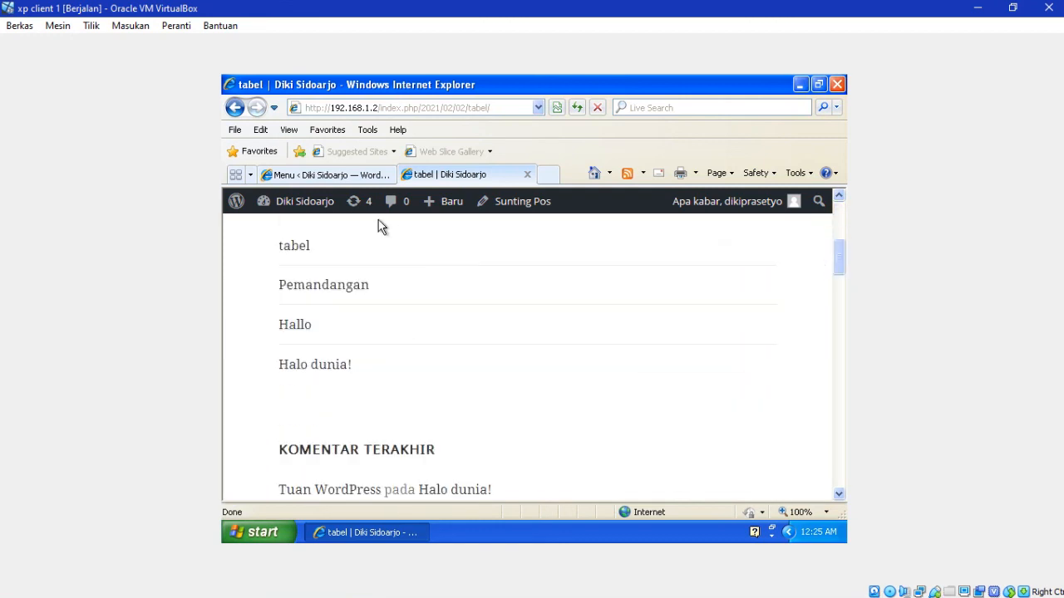
pyautogui.click(336, 291)
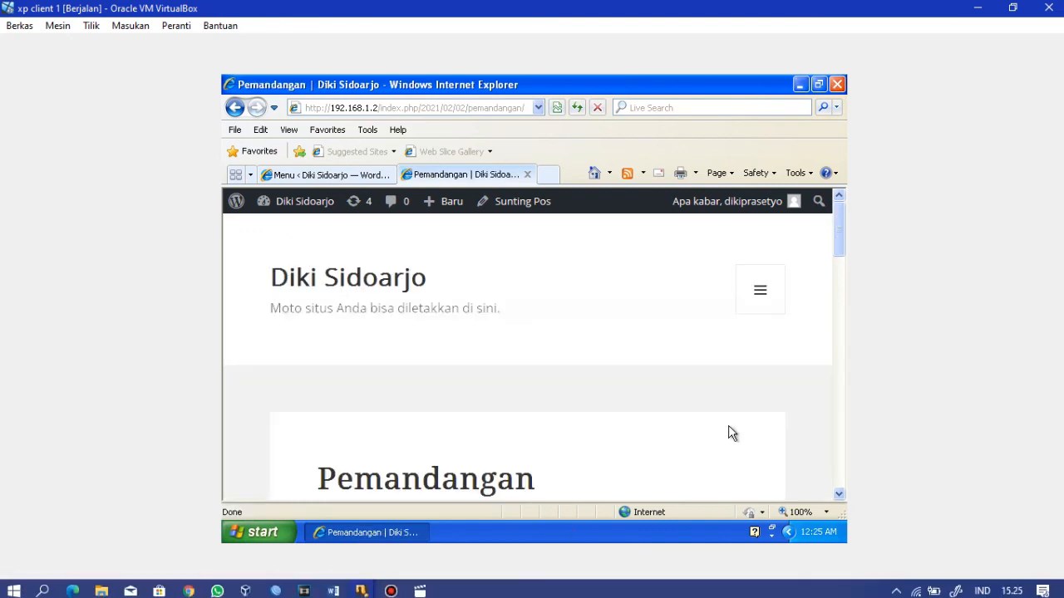
# Step: Open the Hallo post from the site menu to view its content
pyautogui.moveTo(838, 248)
pyautogui.mouseDown()
pyautogui.moveTo(839, 373)
pyautogui.moveTo(835, 236)
pyautogui.mouseUp()
pyautogui.scroll(2, 781, 250)
pyautogui.click(765, 226)
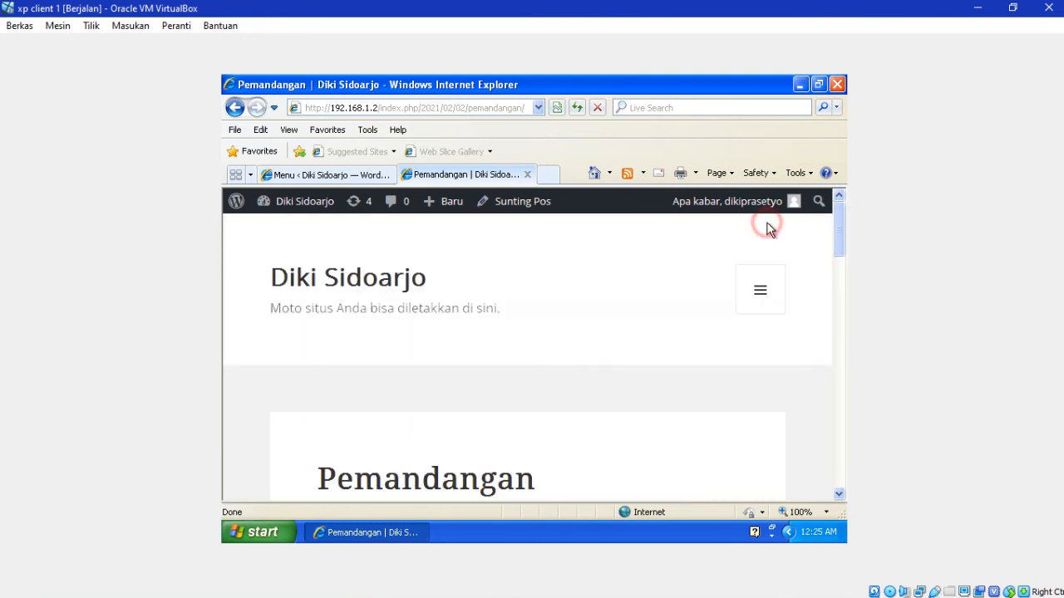
pyautogui.click(760, 289)
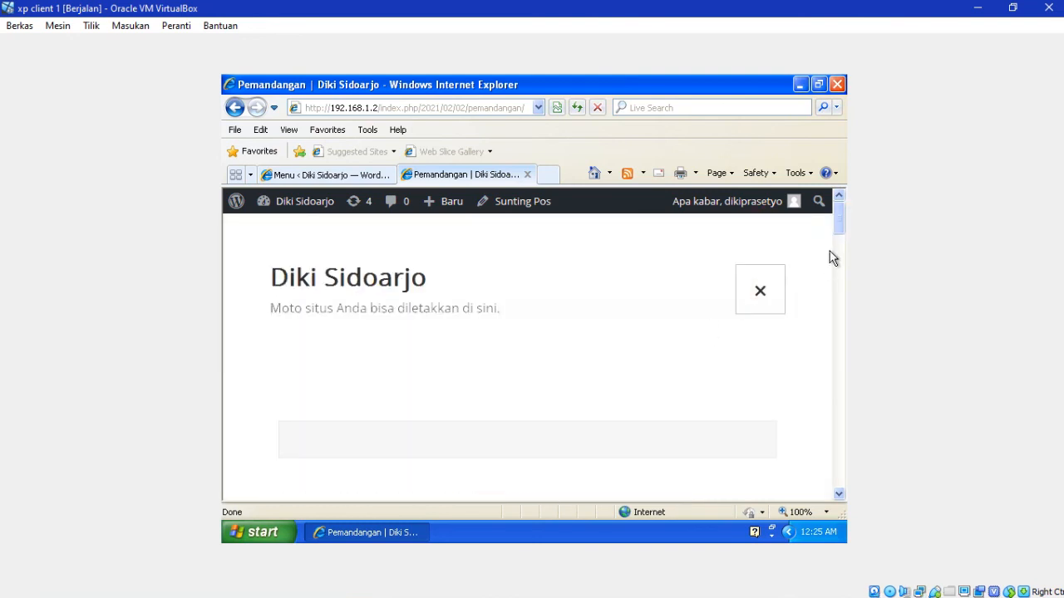
pyautogui.moveTo(839, 223); pyautogui.dragTo(838, 256)
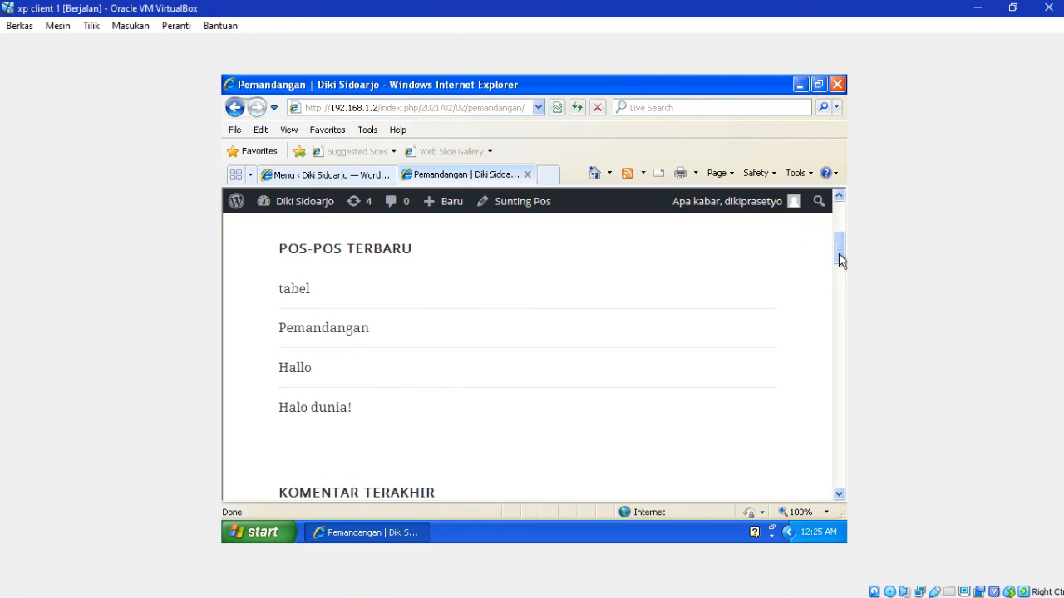
pyautogui.click(298, 368)
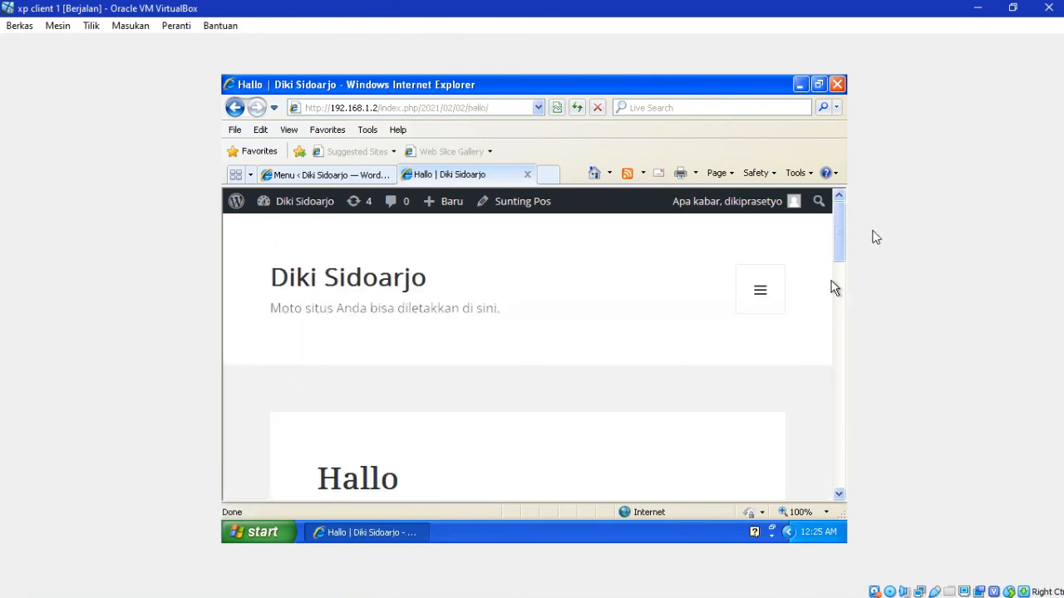
pyautogui.moveTo(840, 226); pyautogui.dragTo(845, 277)
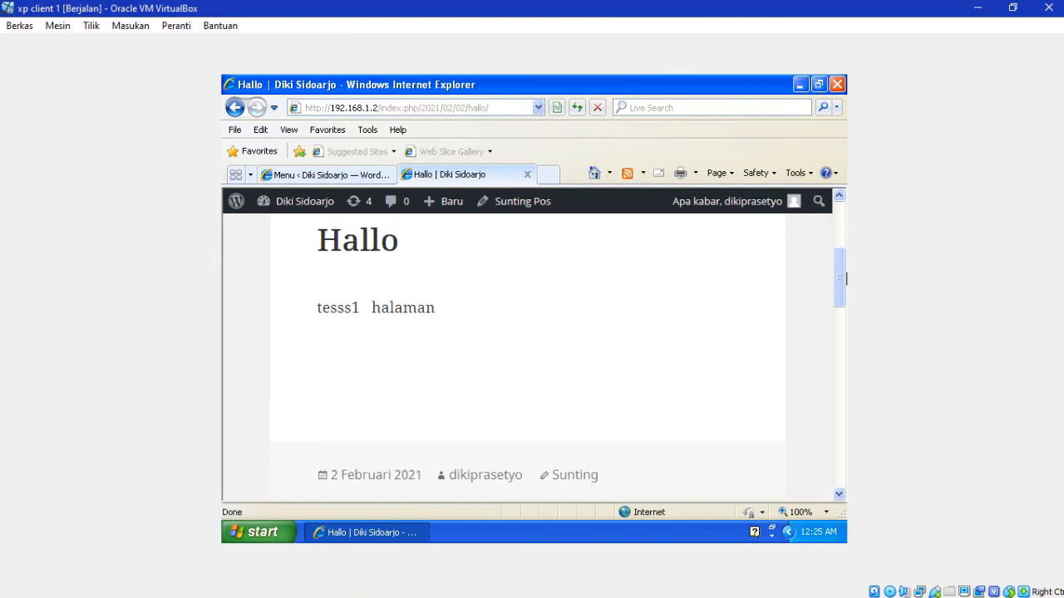